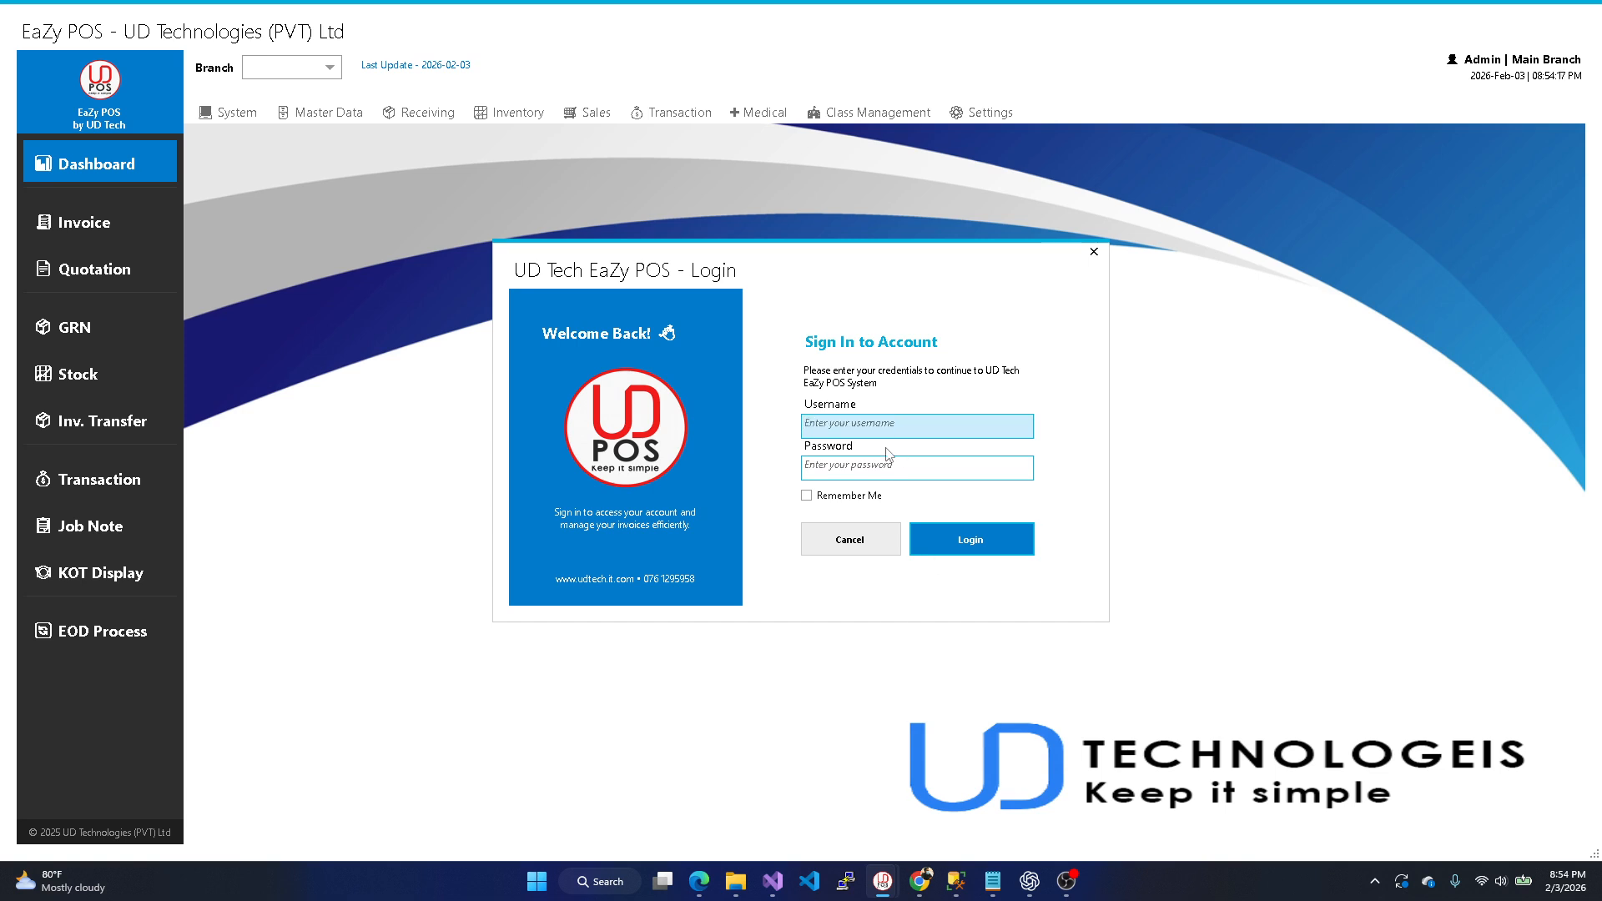
- Sign in with the administrator username and password, with Remember Me ticked
left_click(824, 495)
type("Admin")
key("Tab")
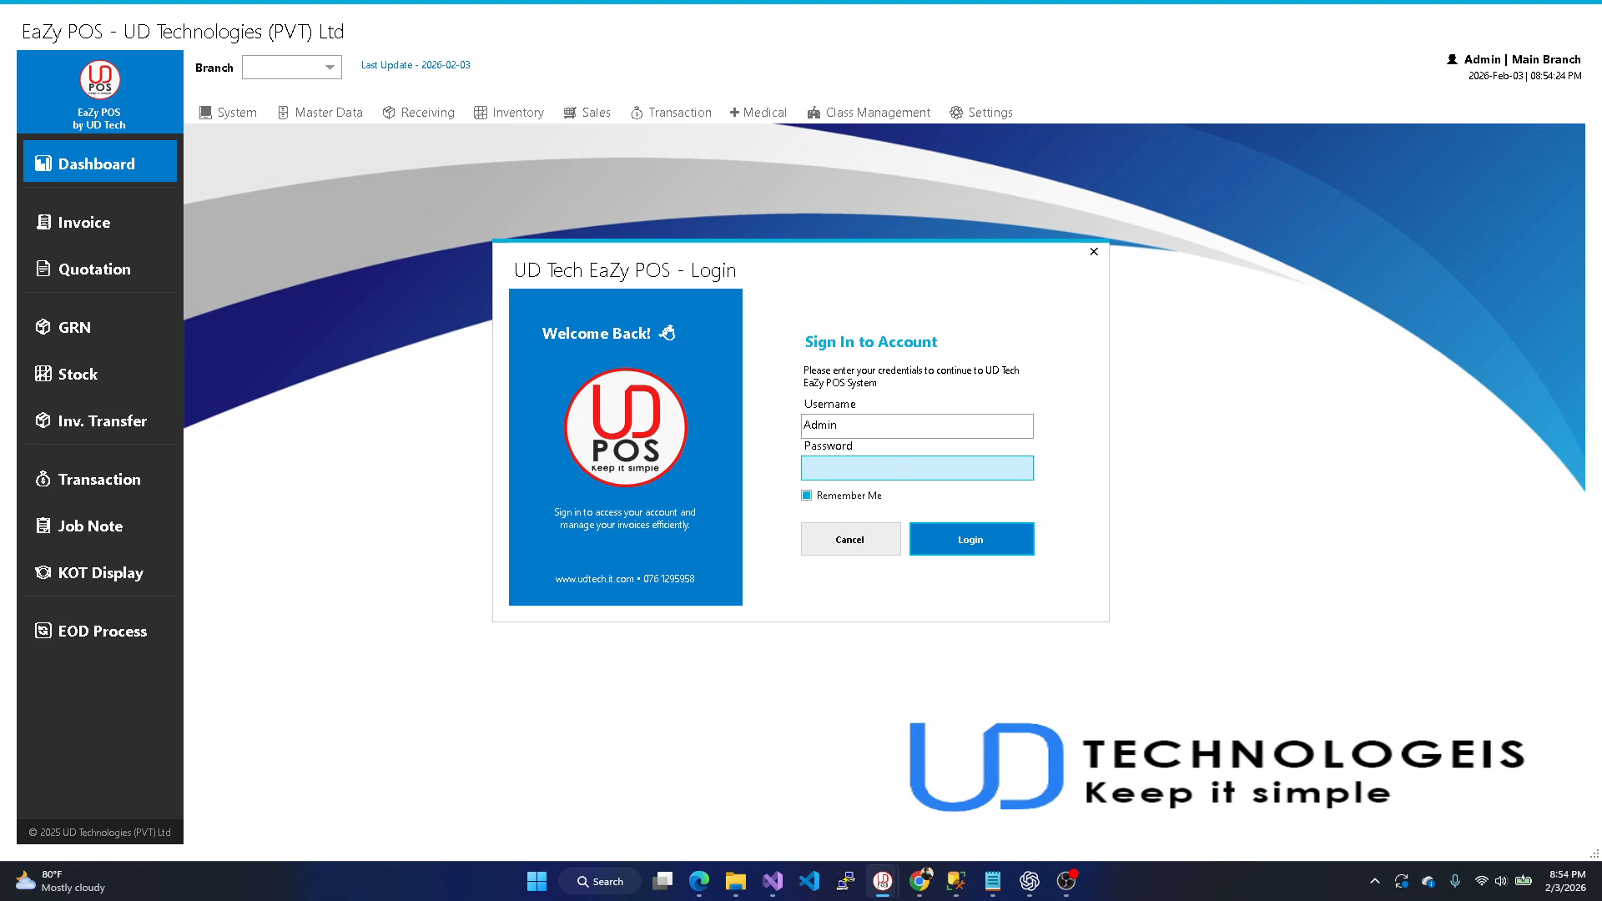
type("admin@123")
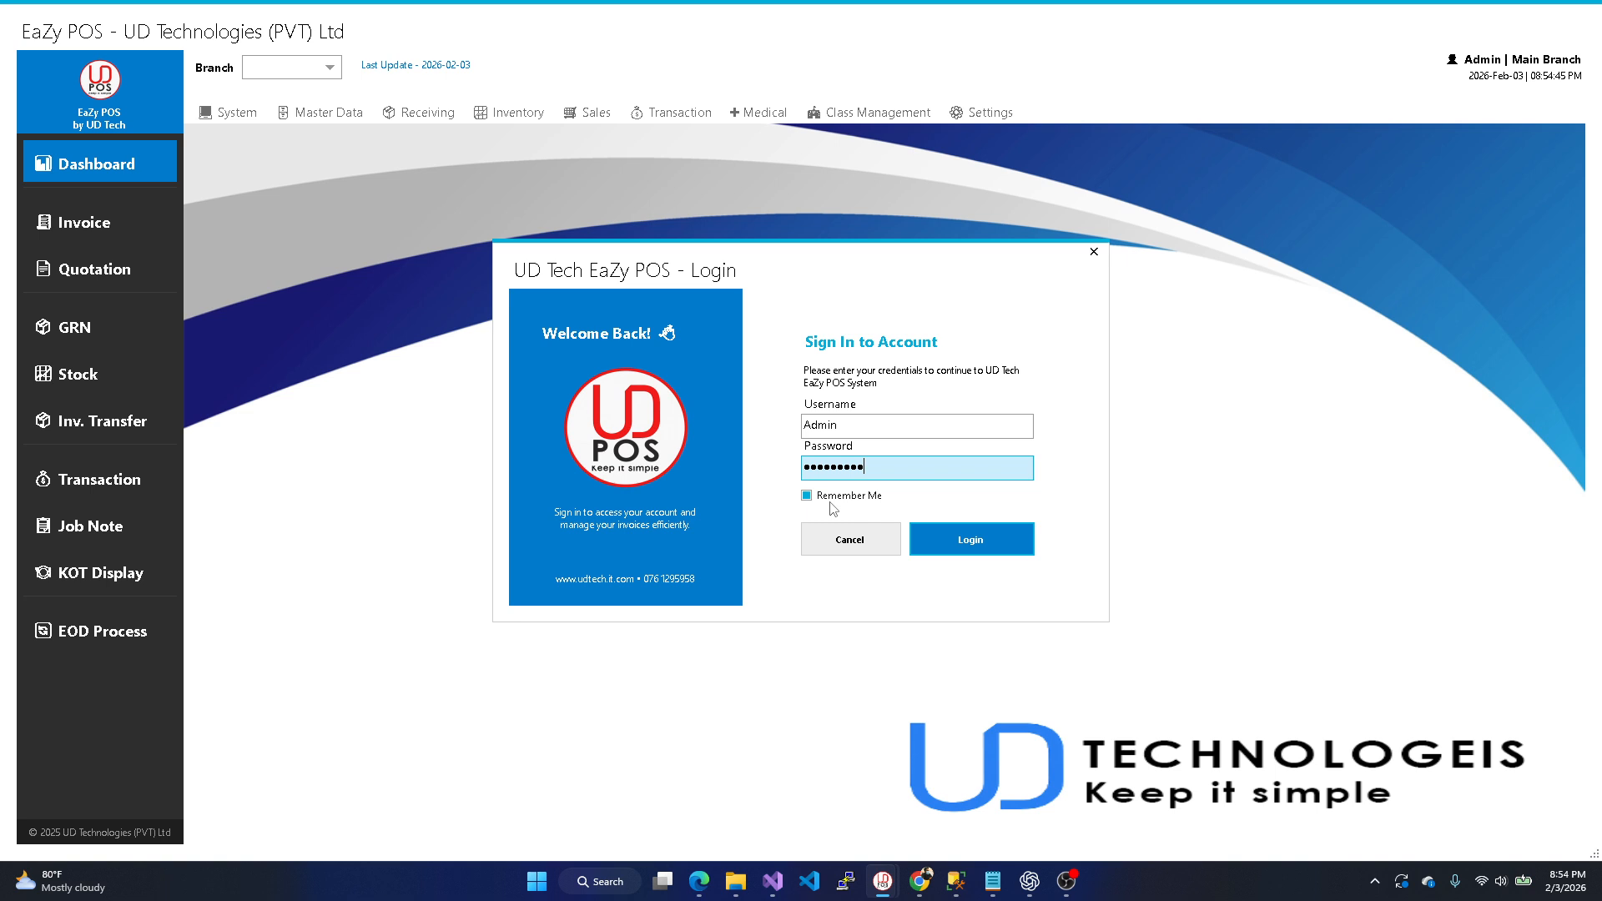
left_click(993, 544)
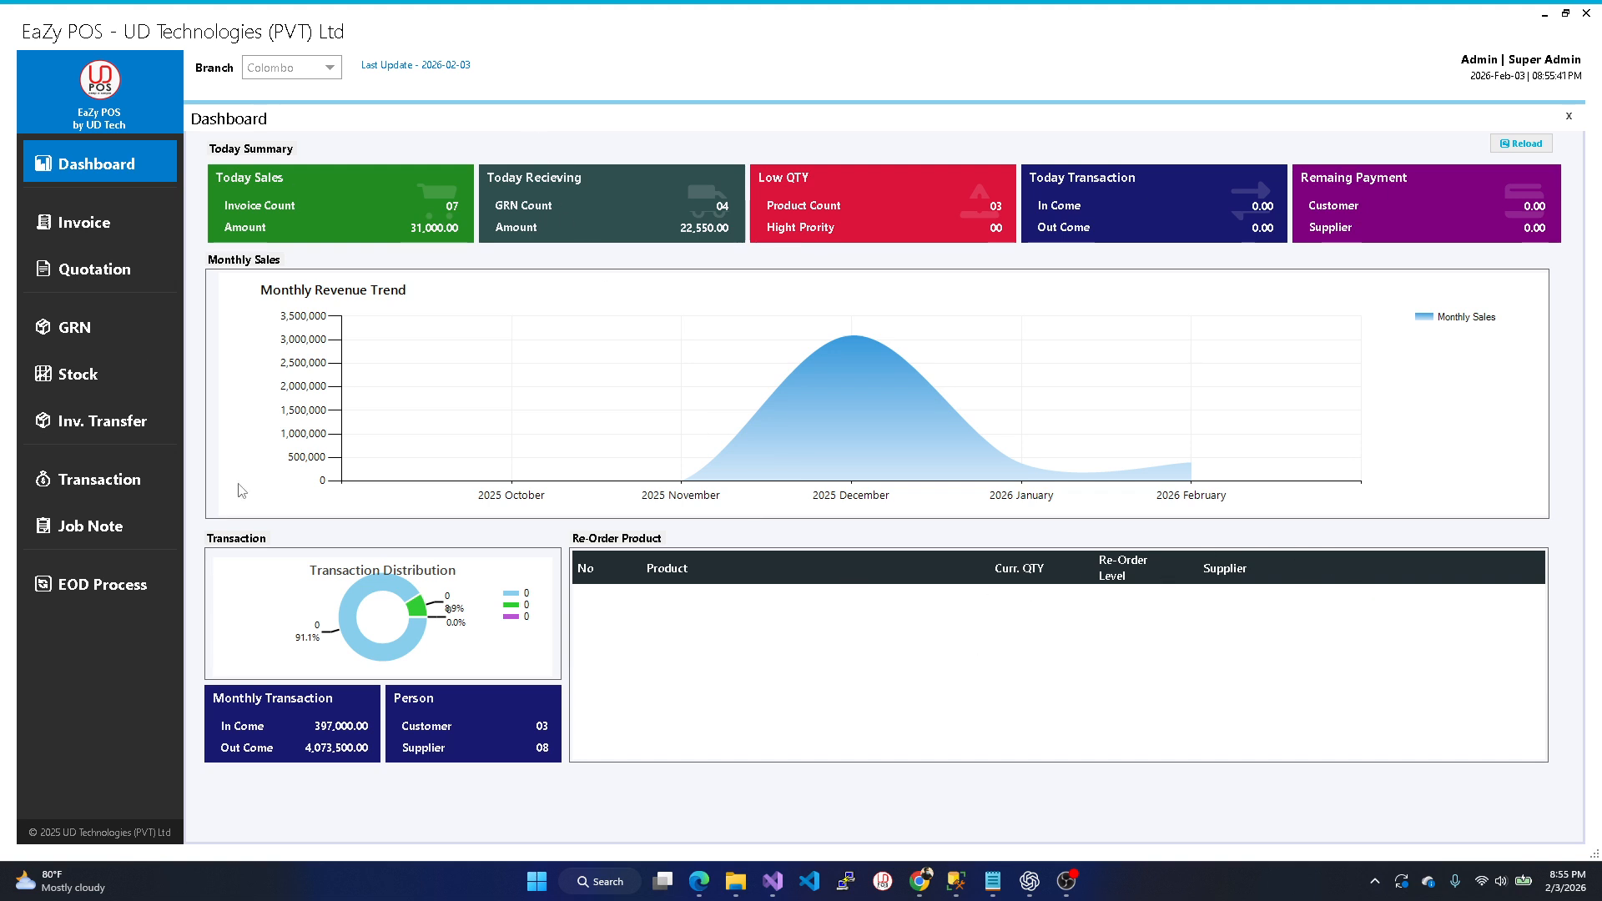
- Close the Dashboard, browse the System and neighbouring module menus, then show Medical's options
left_click(1569, 116)
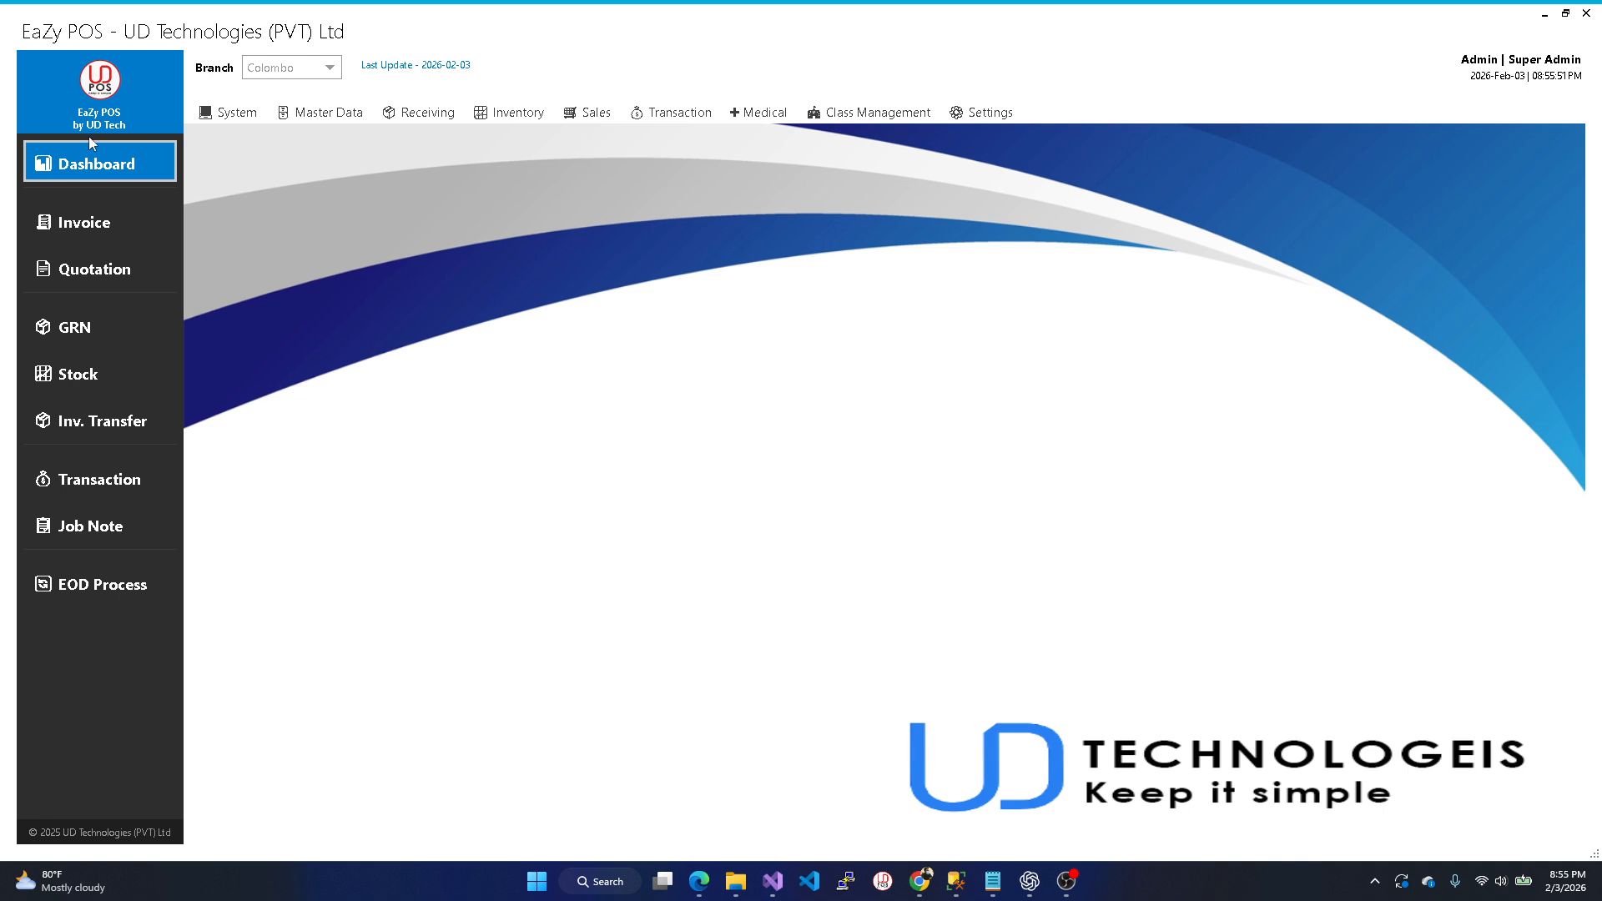
left_click(235, 113)
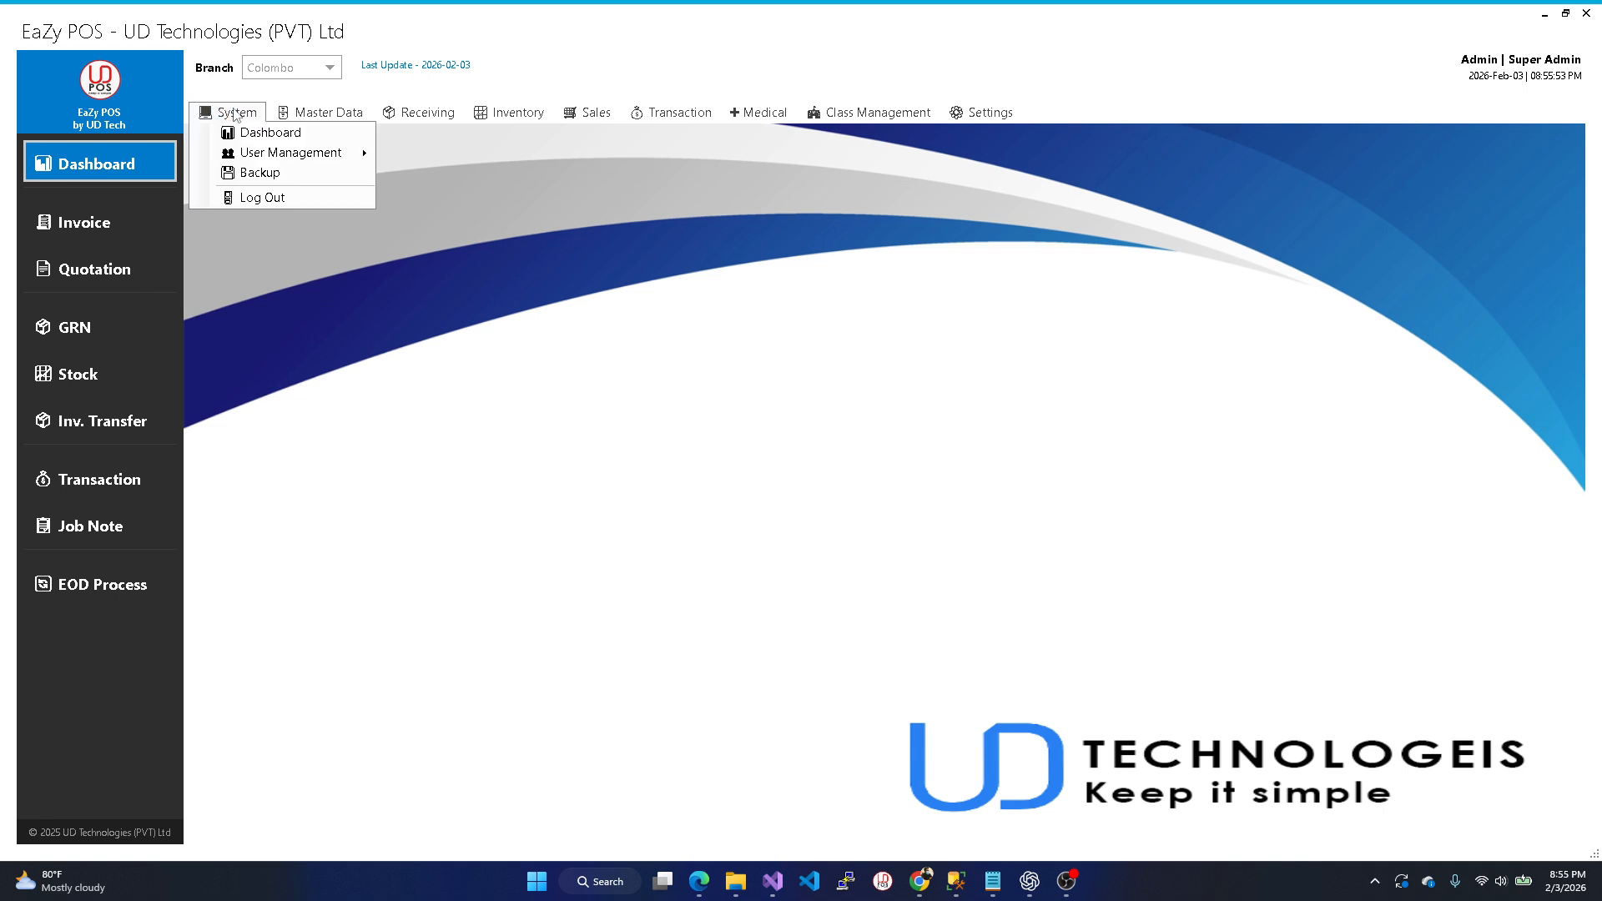
mouse_move(377, 119)
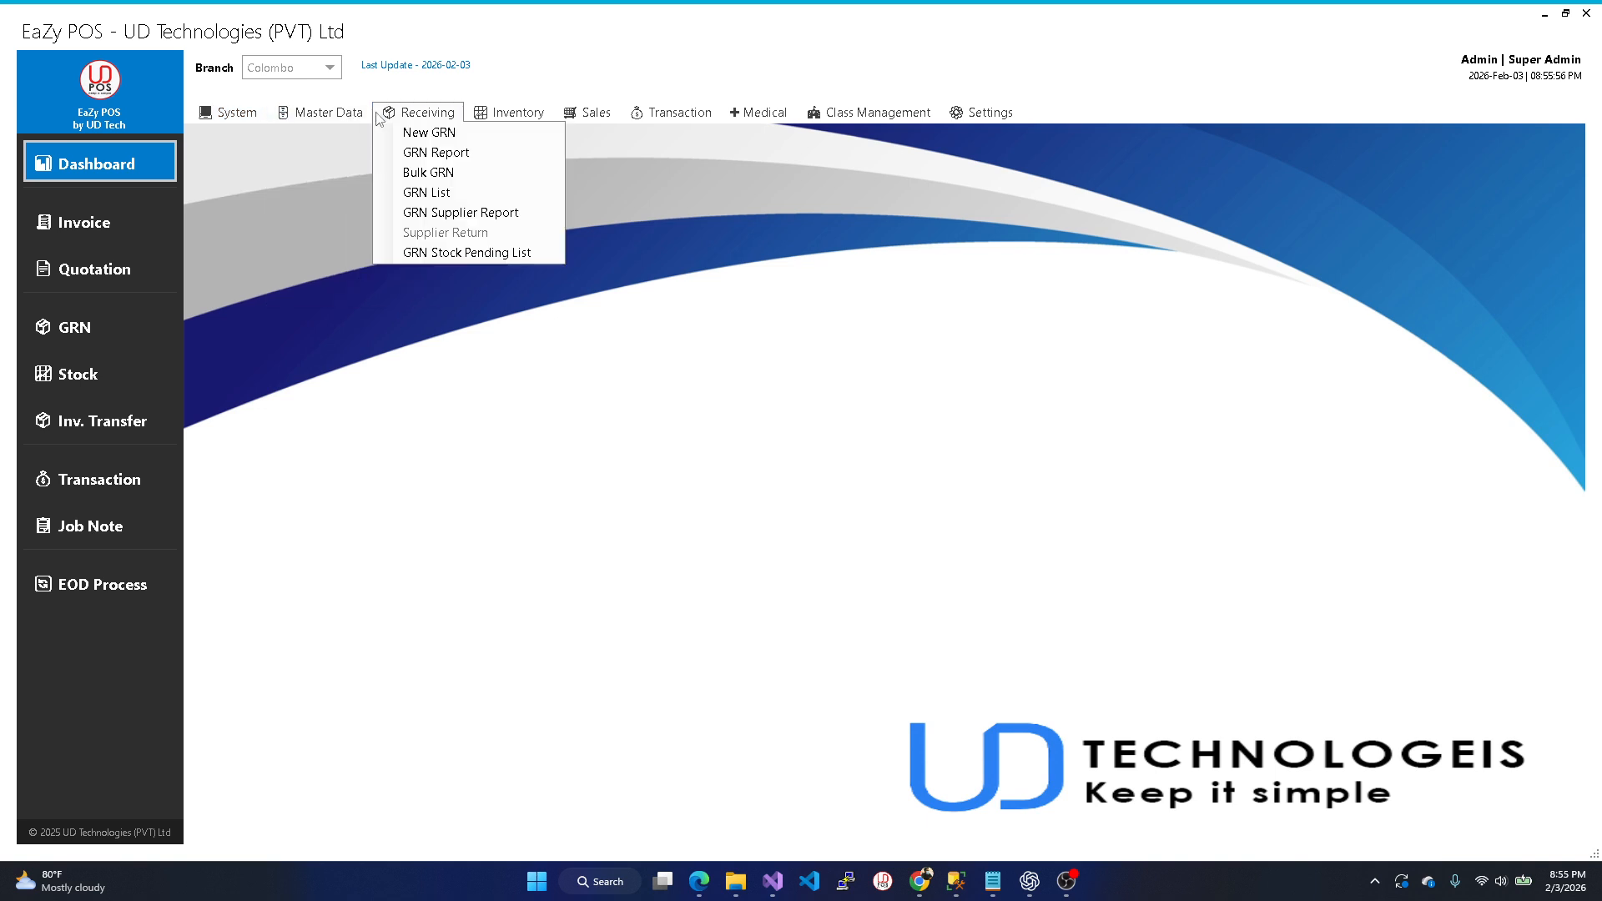
mouse_move(585, 121)
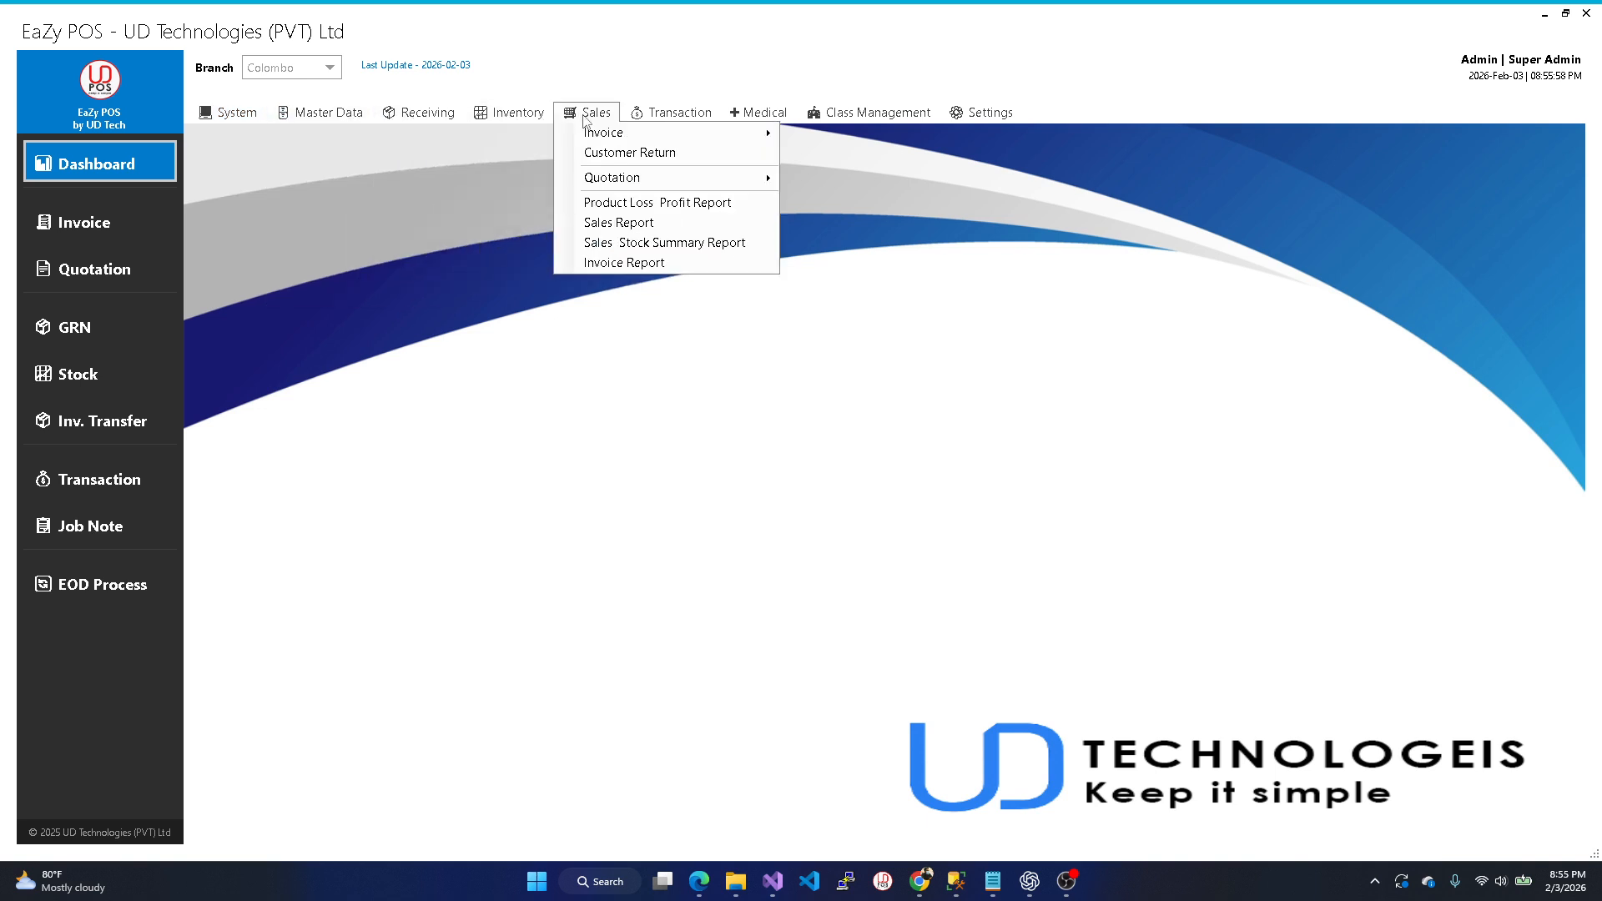
mouse_move(651, 119)
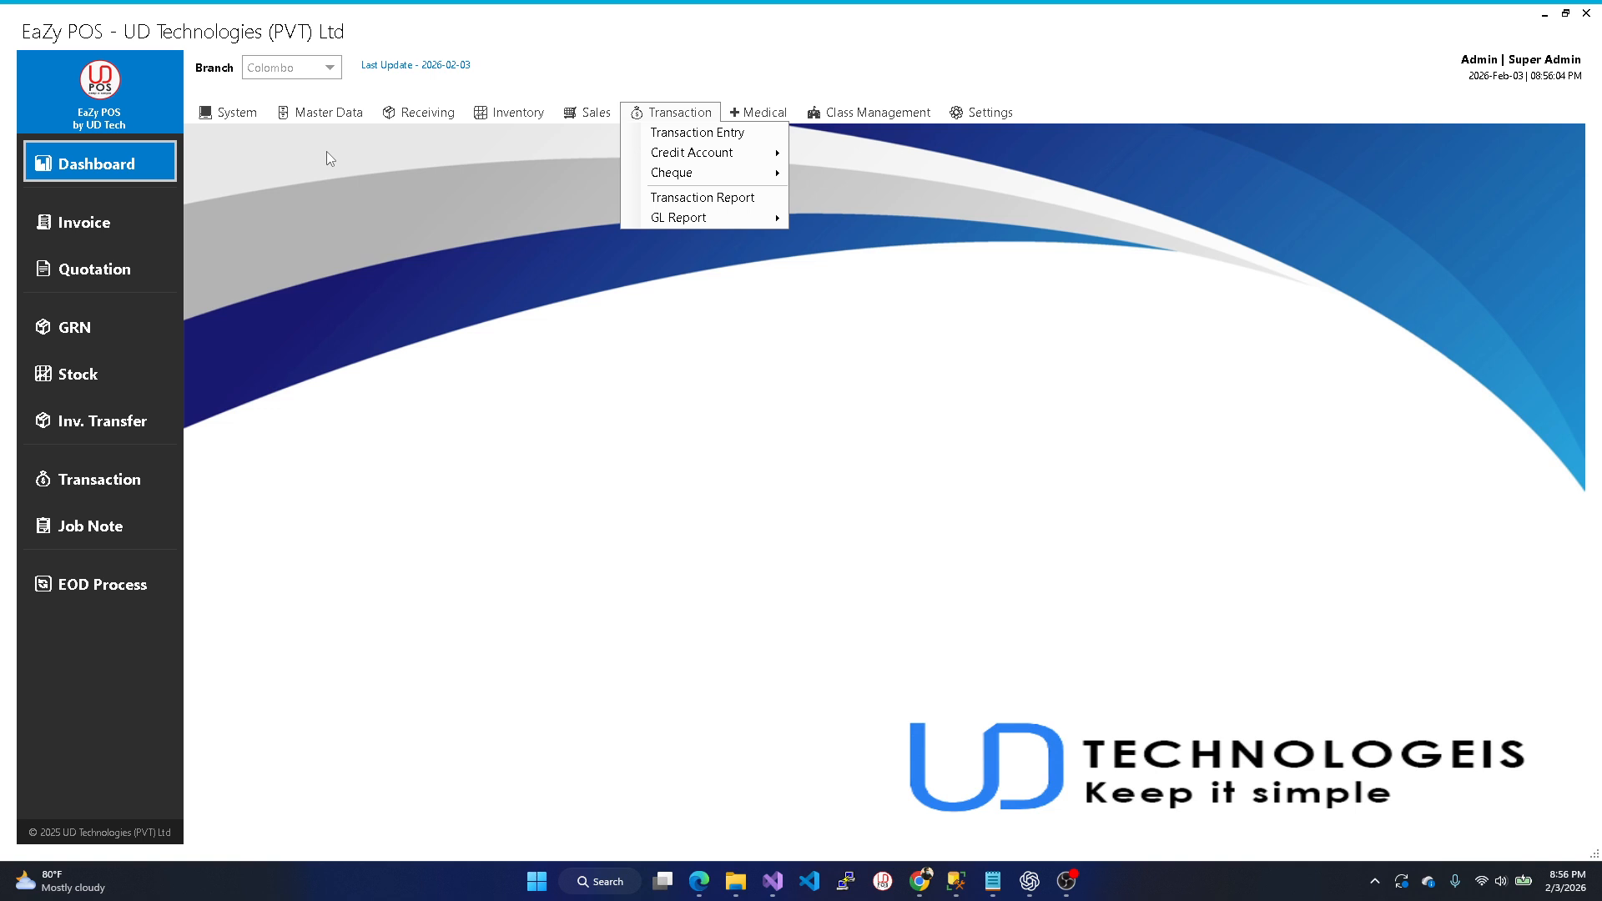
left_click(257, 126)
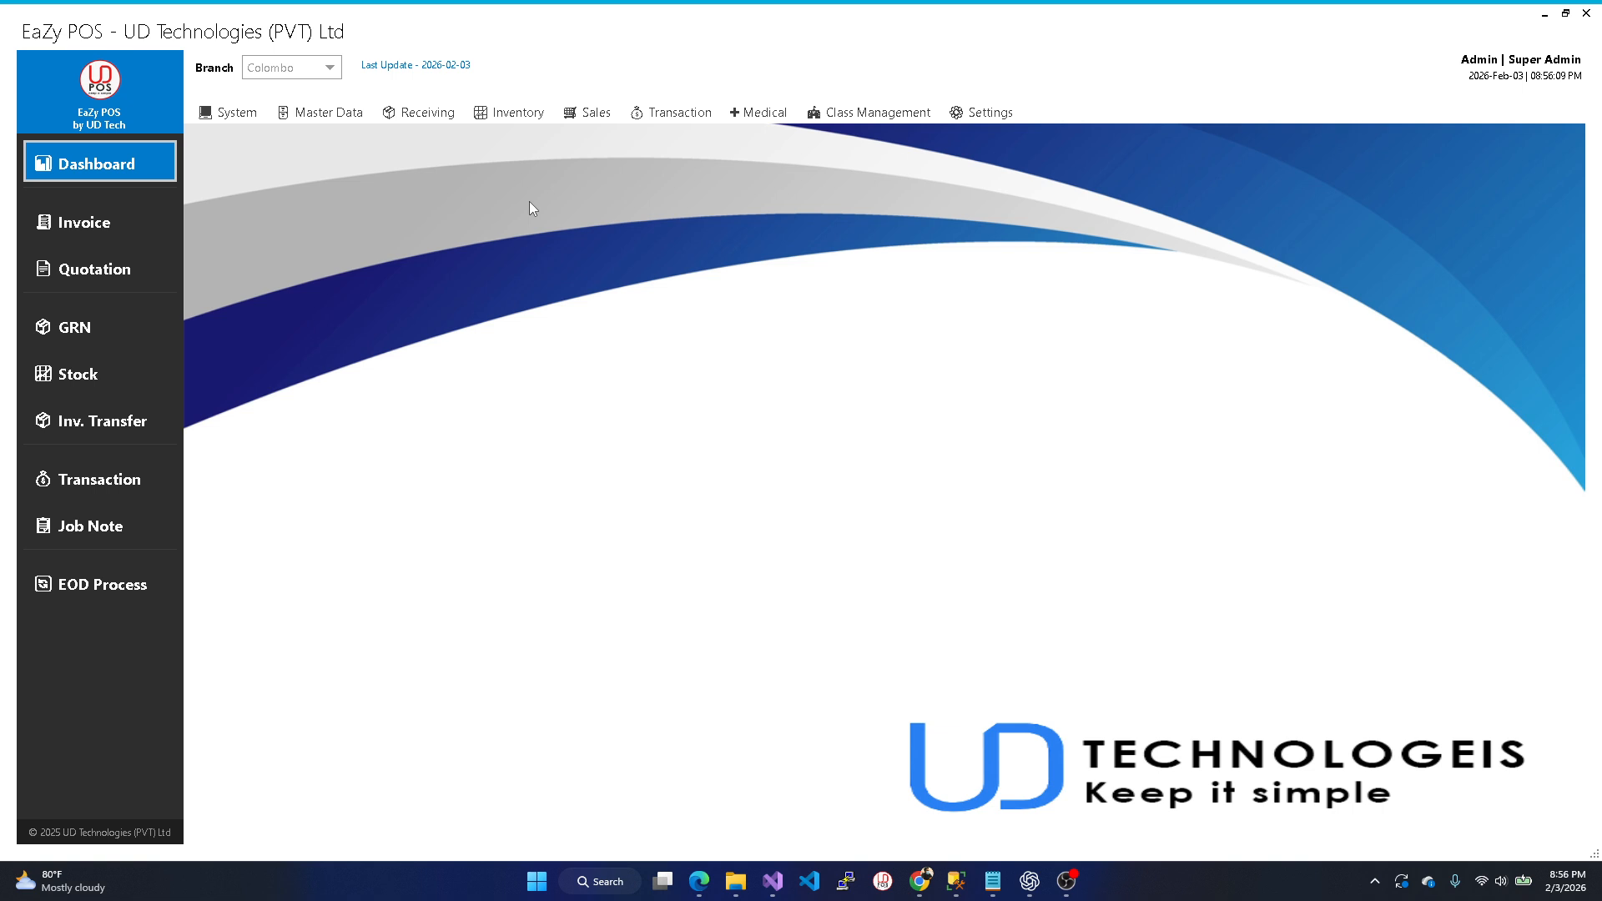
left_click(774, 115)
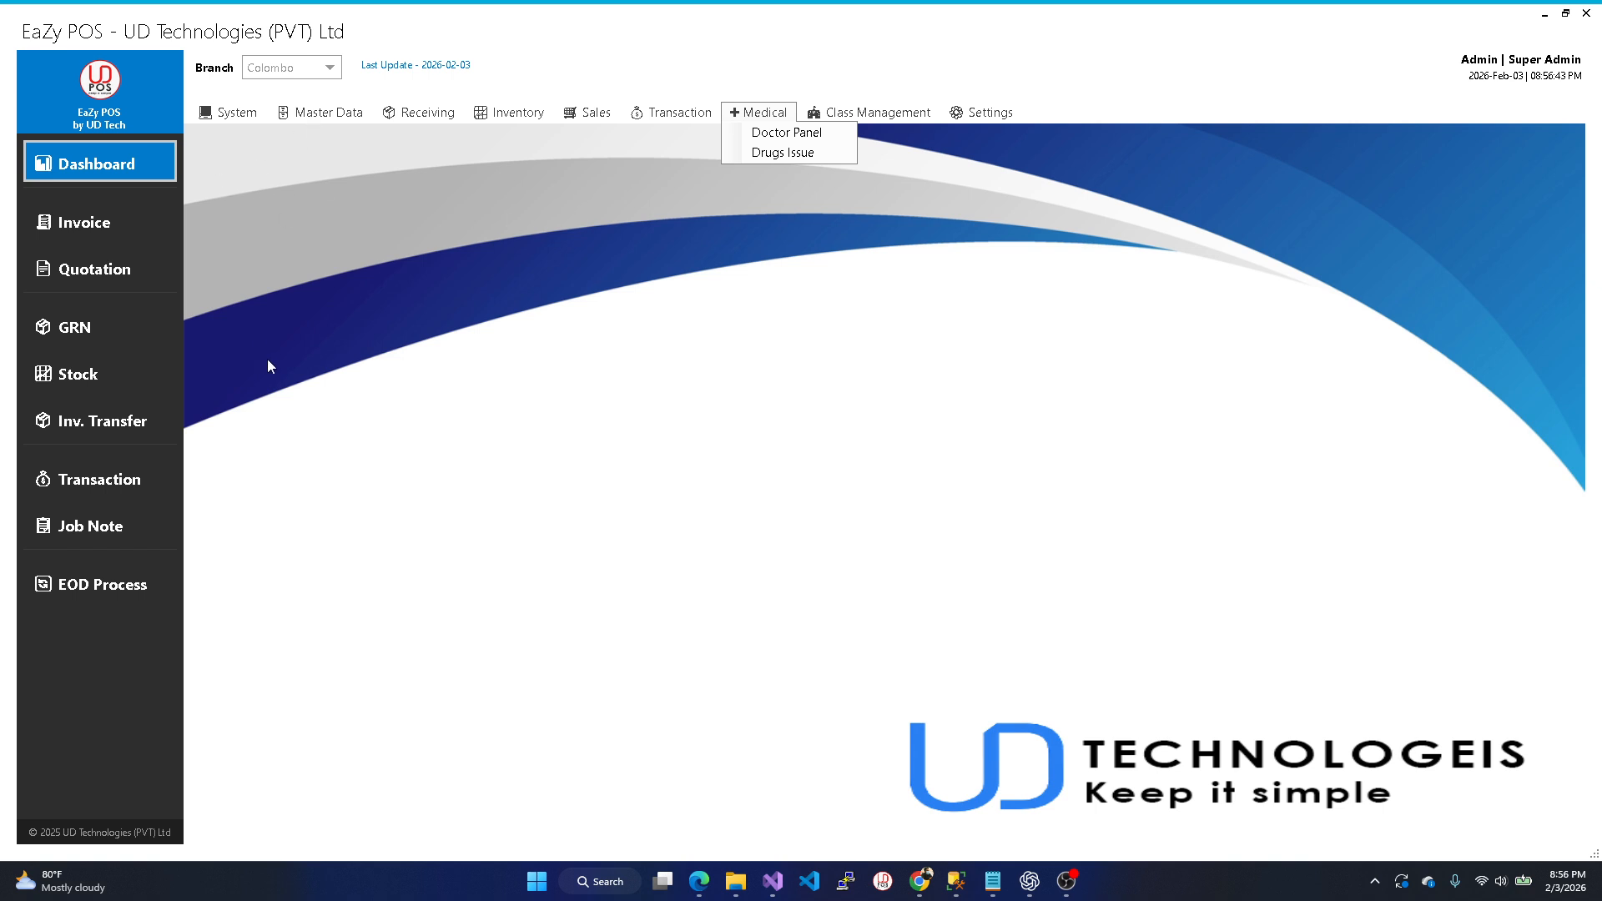
left_click(229, 111)
left_click(230, 111)
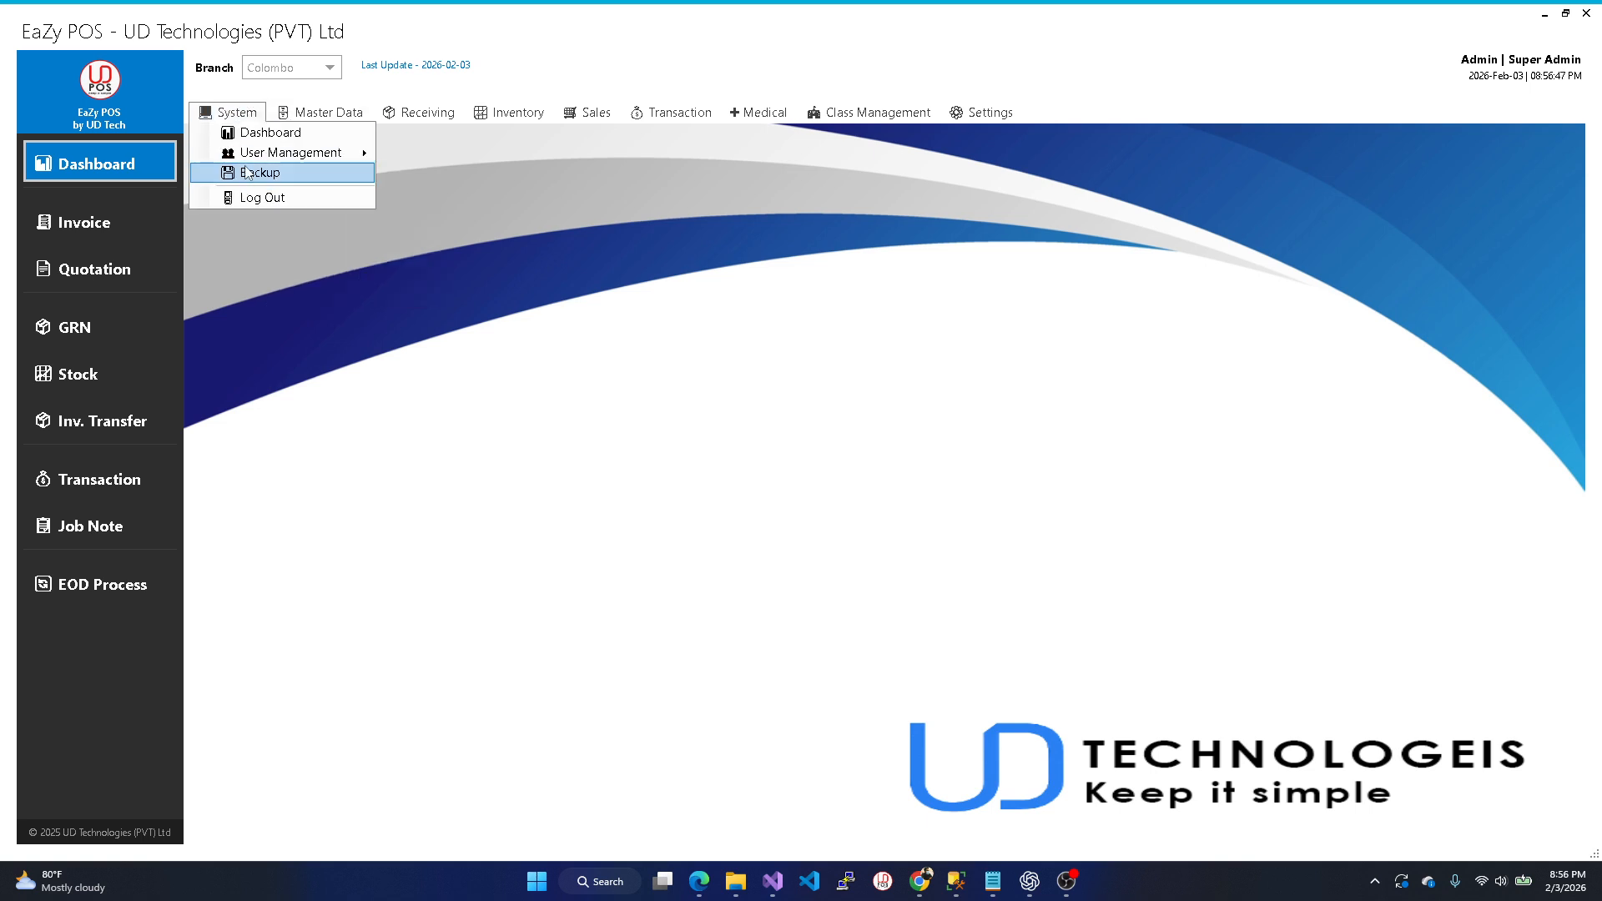
mouse_move(248, 160)
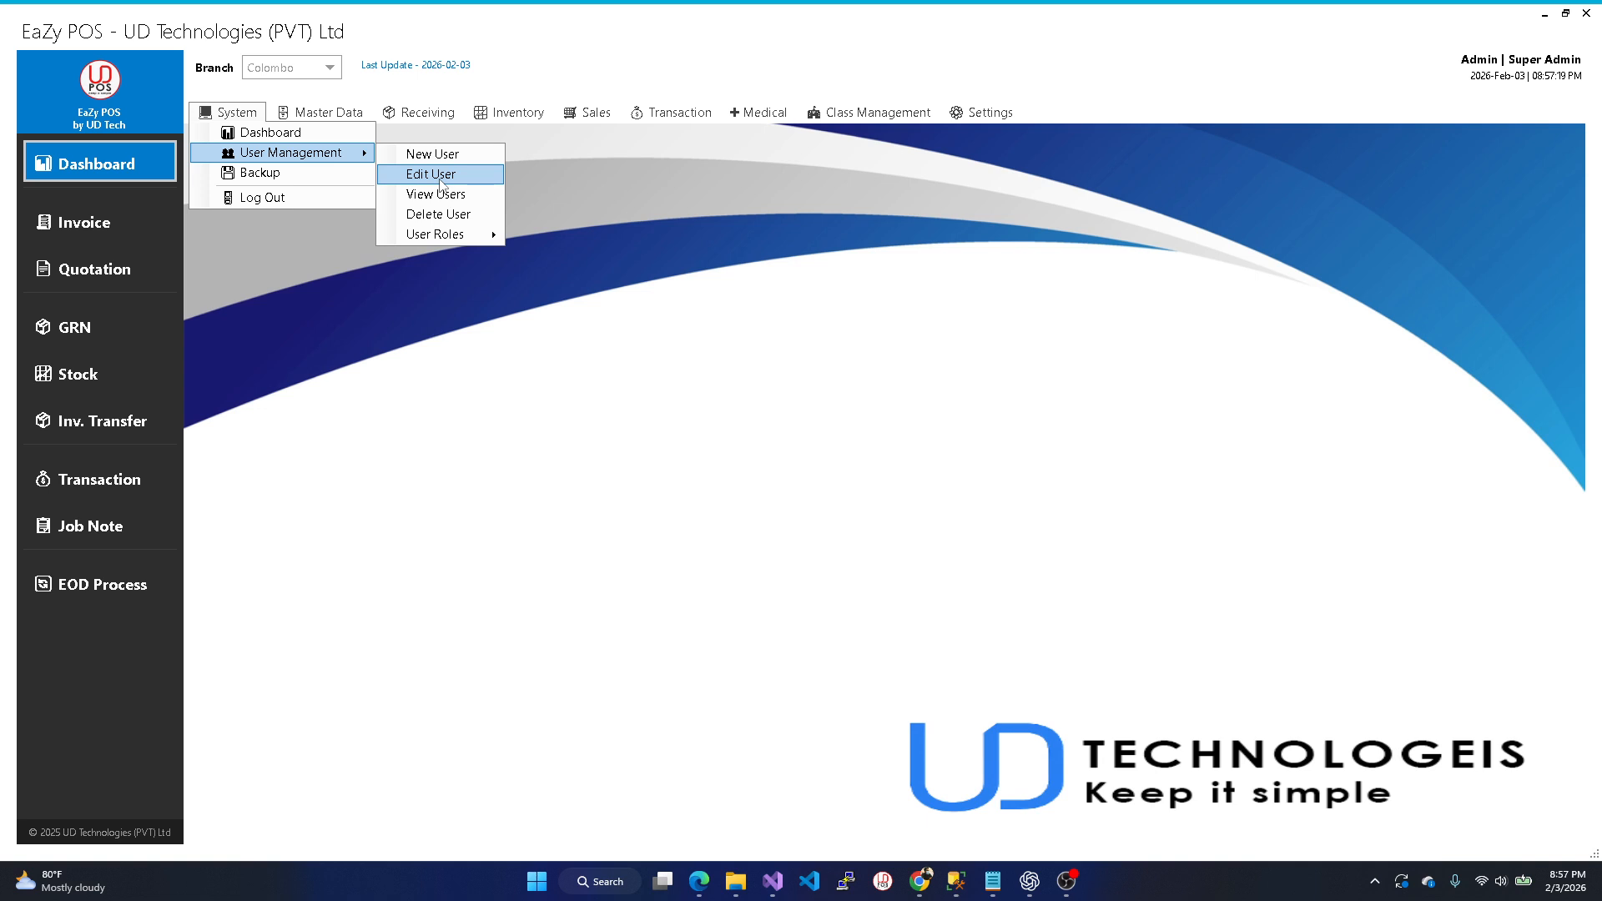
left_click(293, 102)
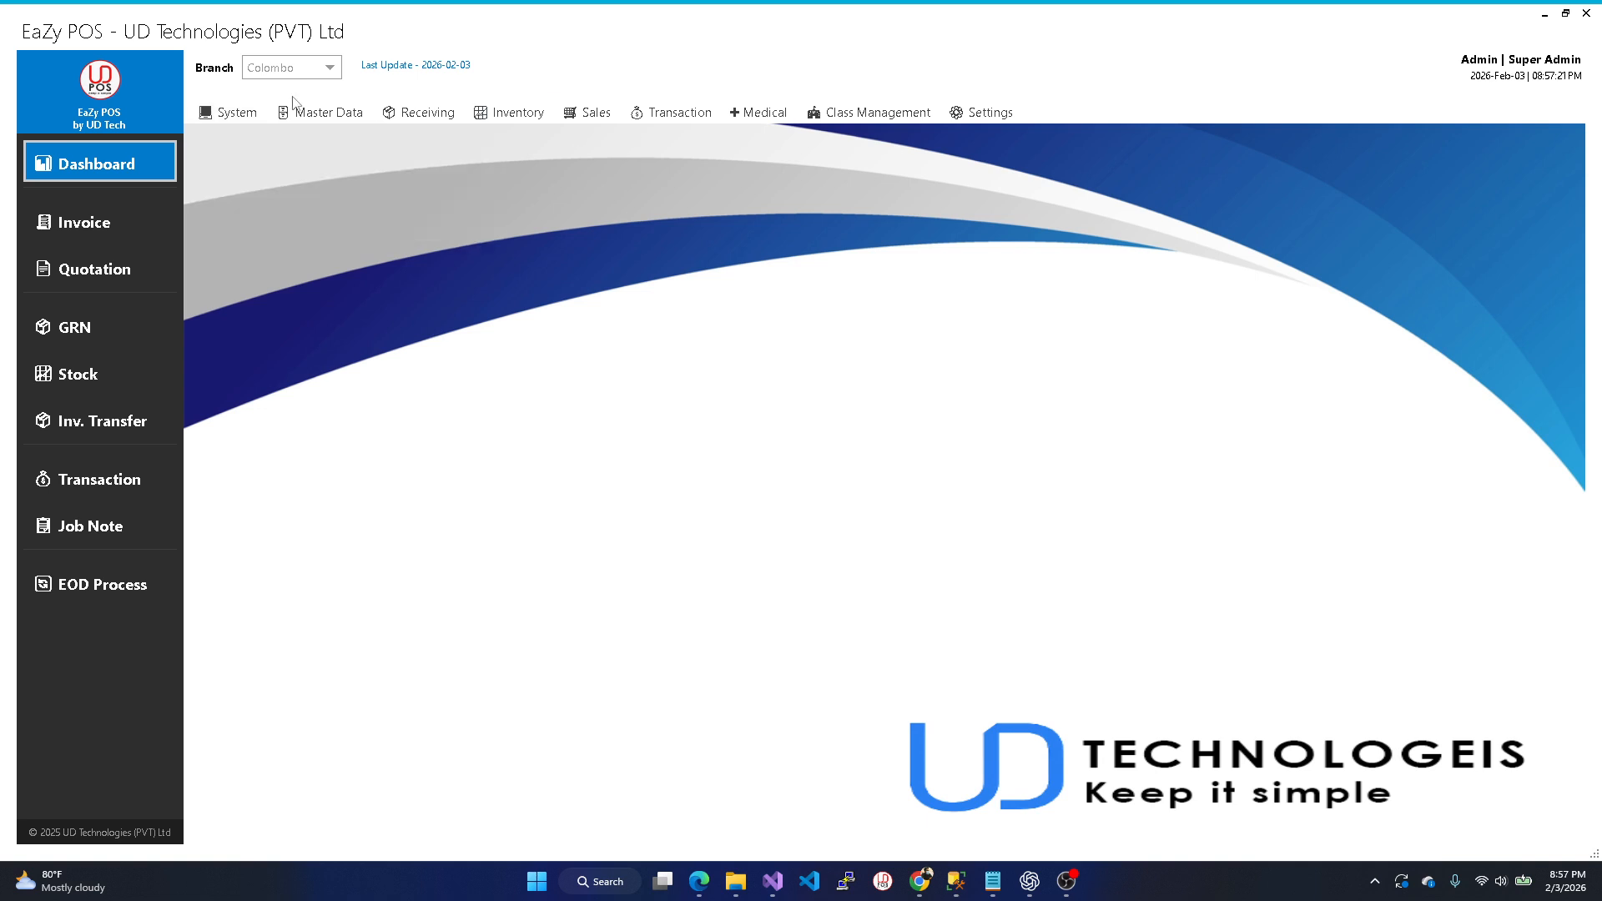
left_click(291, 112)
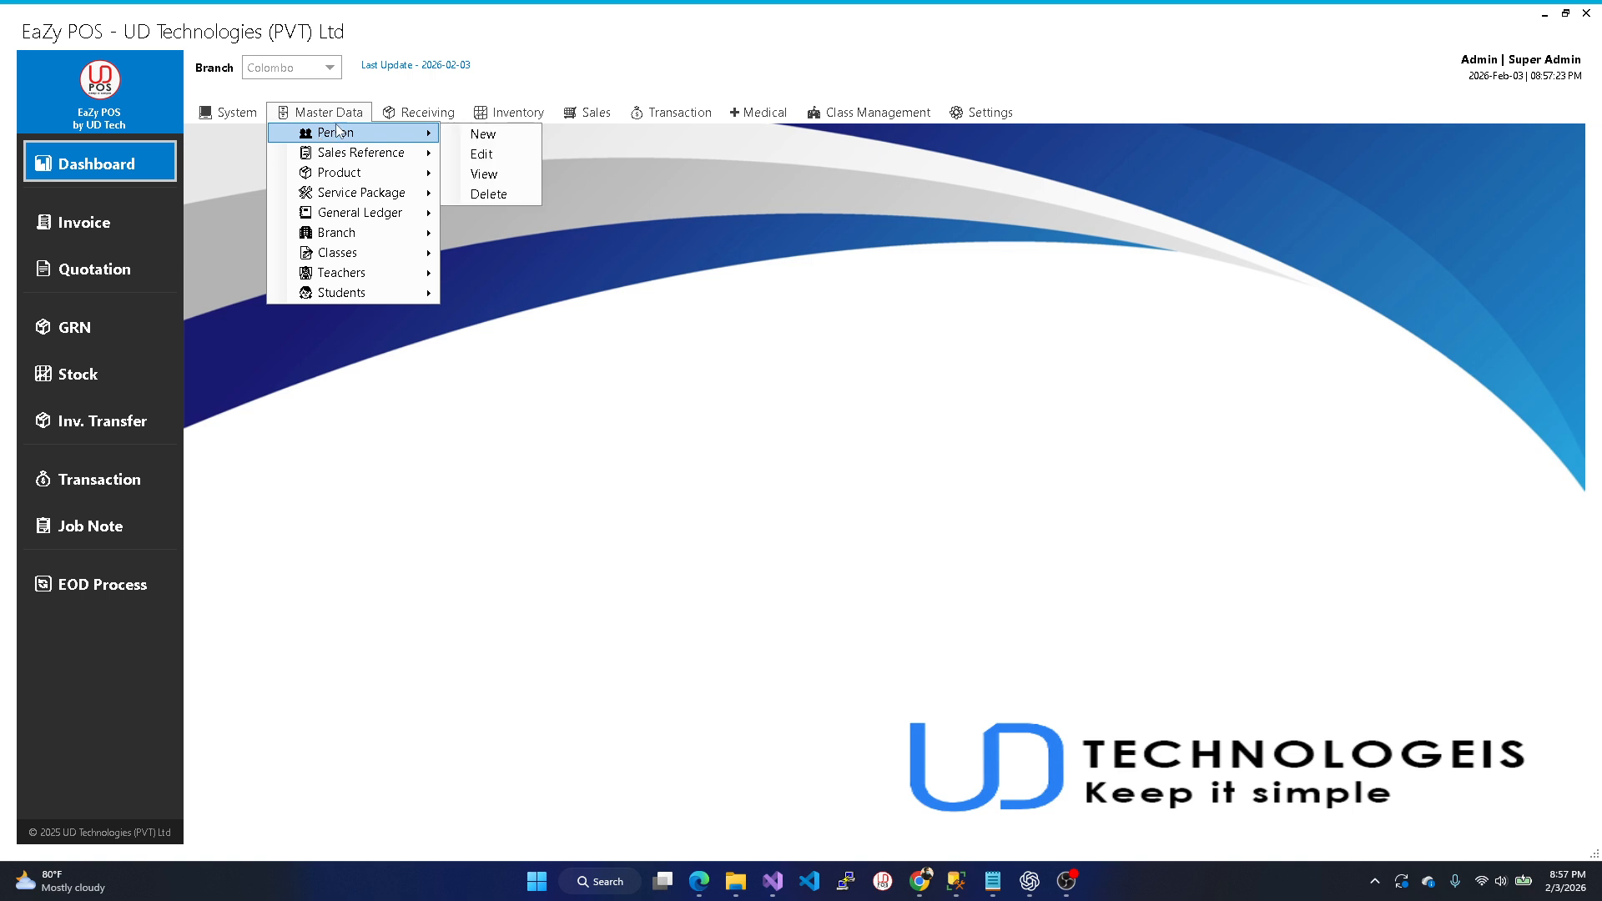
left_click(438, 140)
left_click(343, 118)
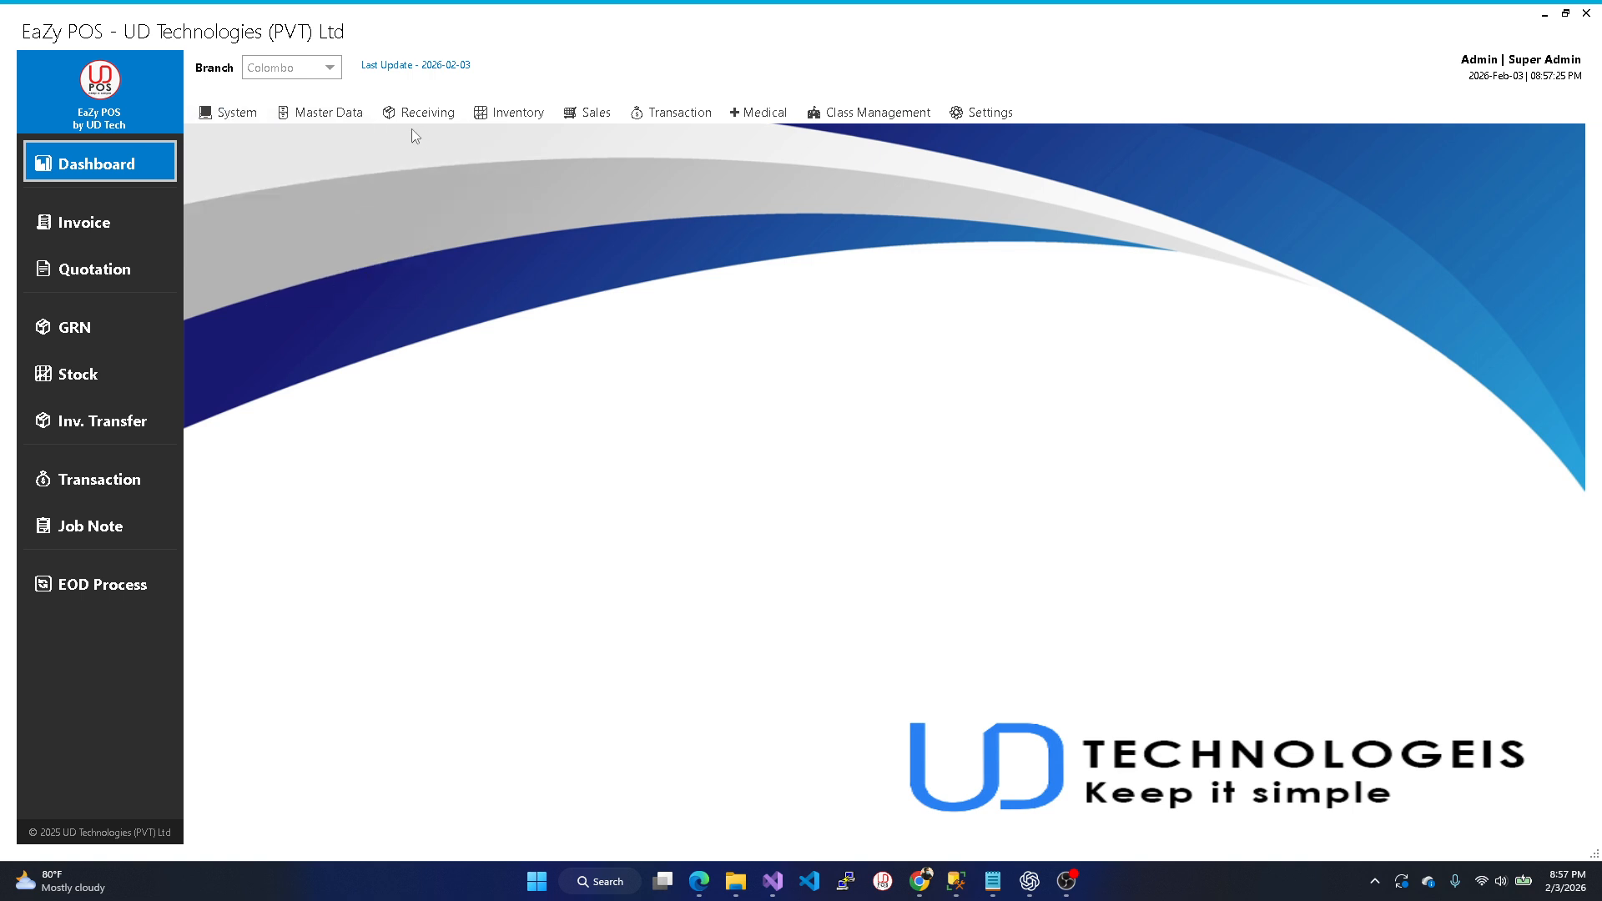
left_click(325, 113)
mouse_move(322, 140)
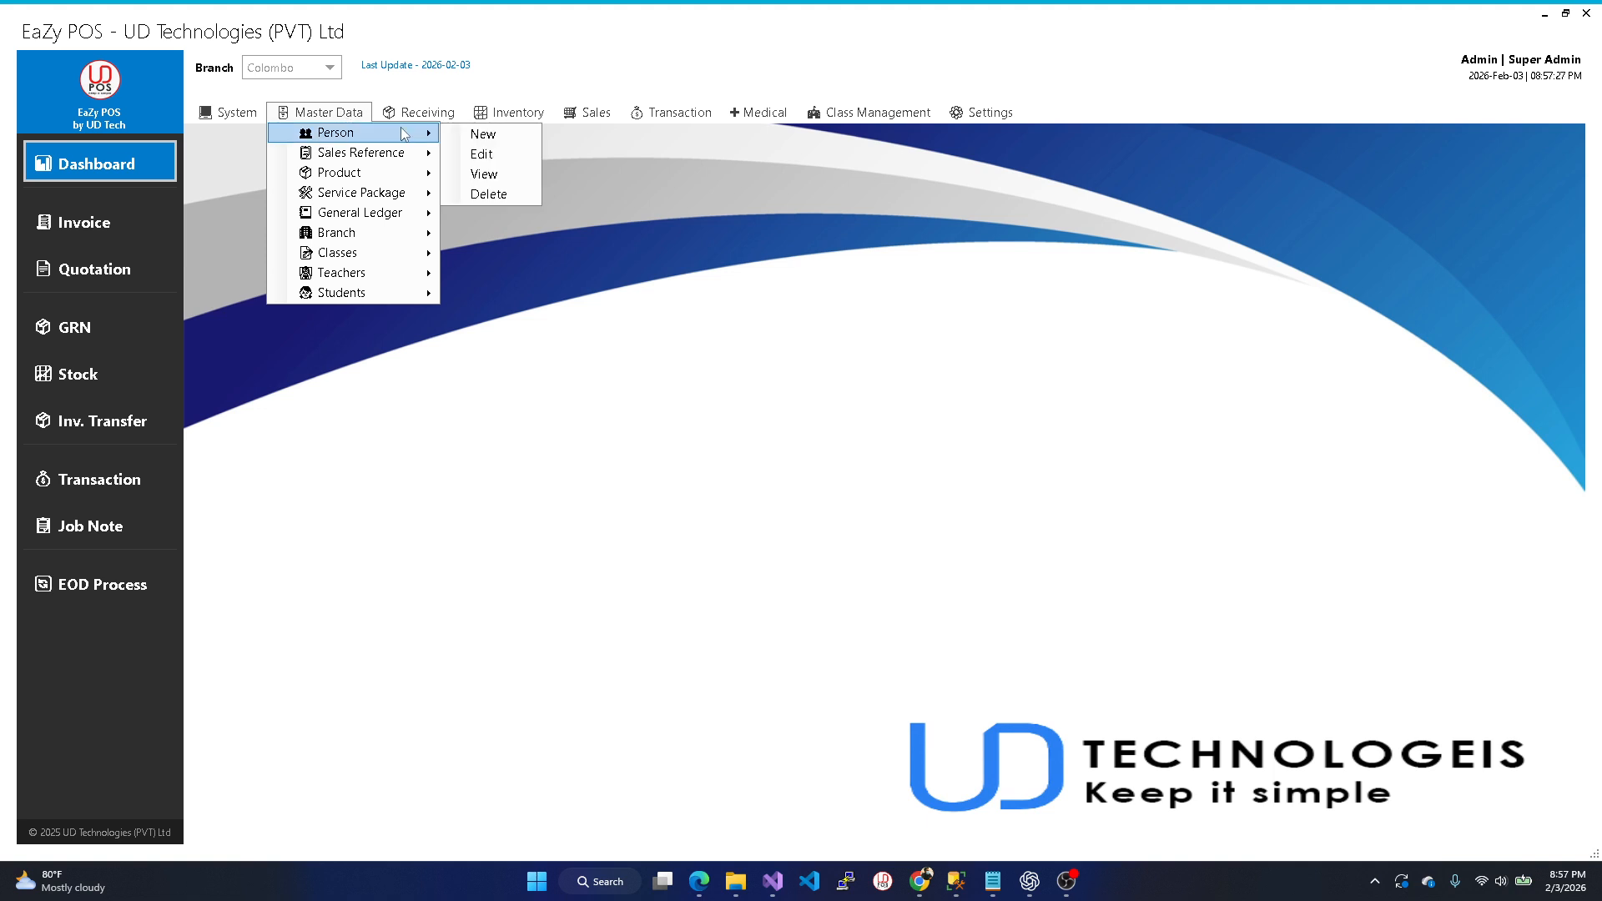
mouse_move(383, 173)
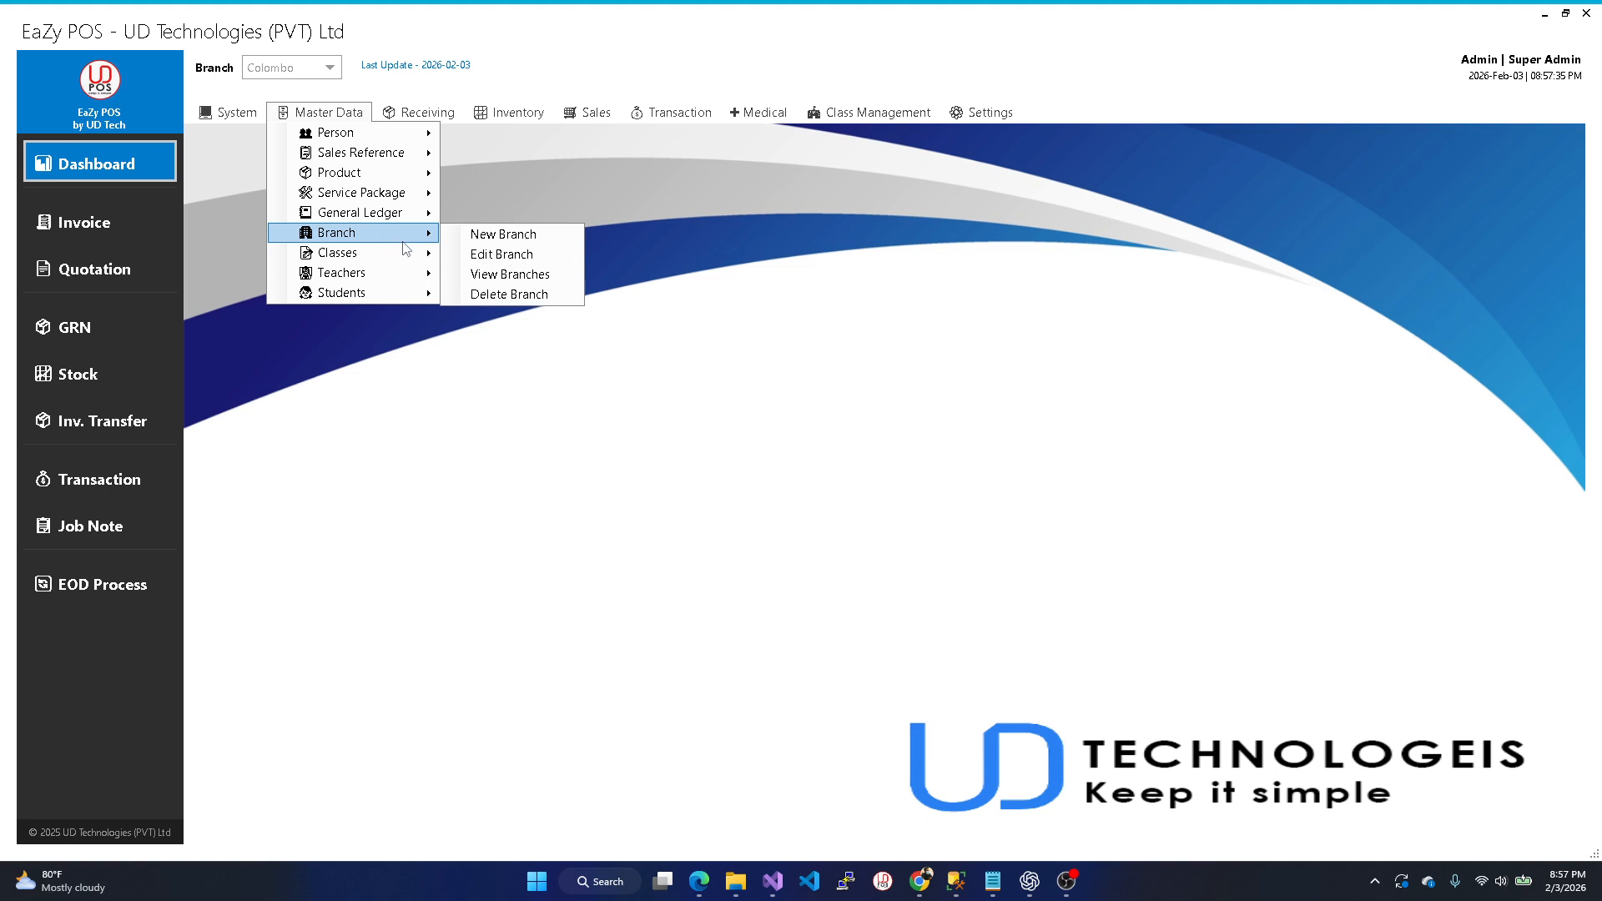
mouse_move(380, 218)
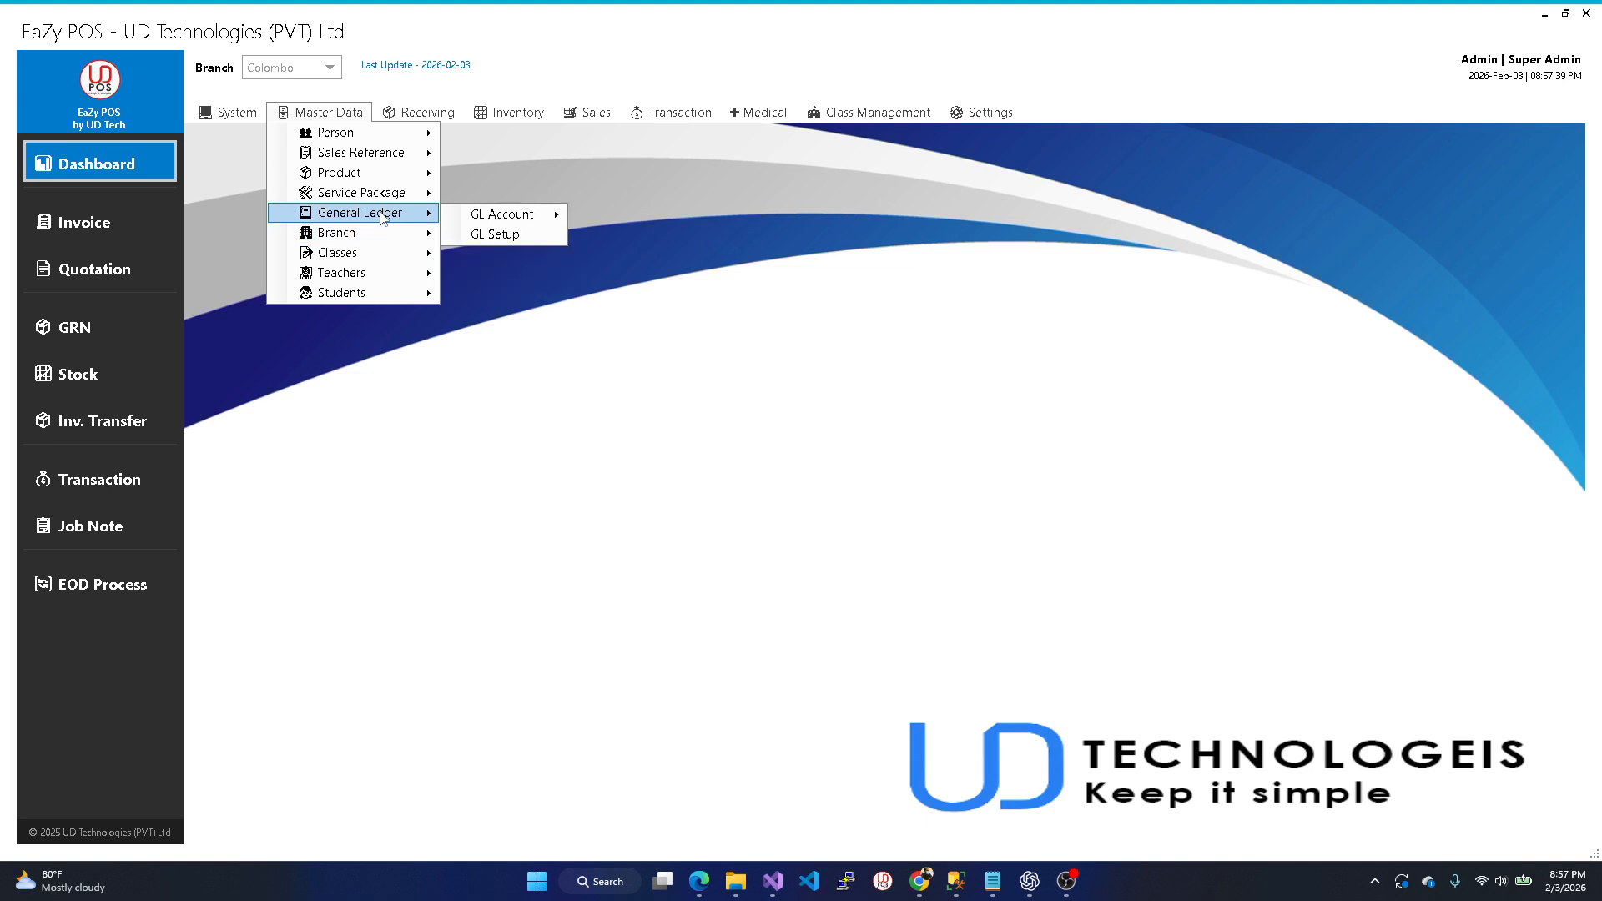
mouse_move(352, 240)
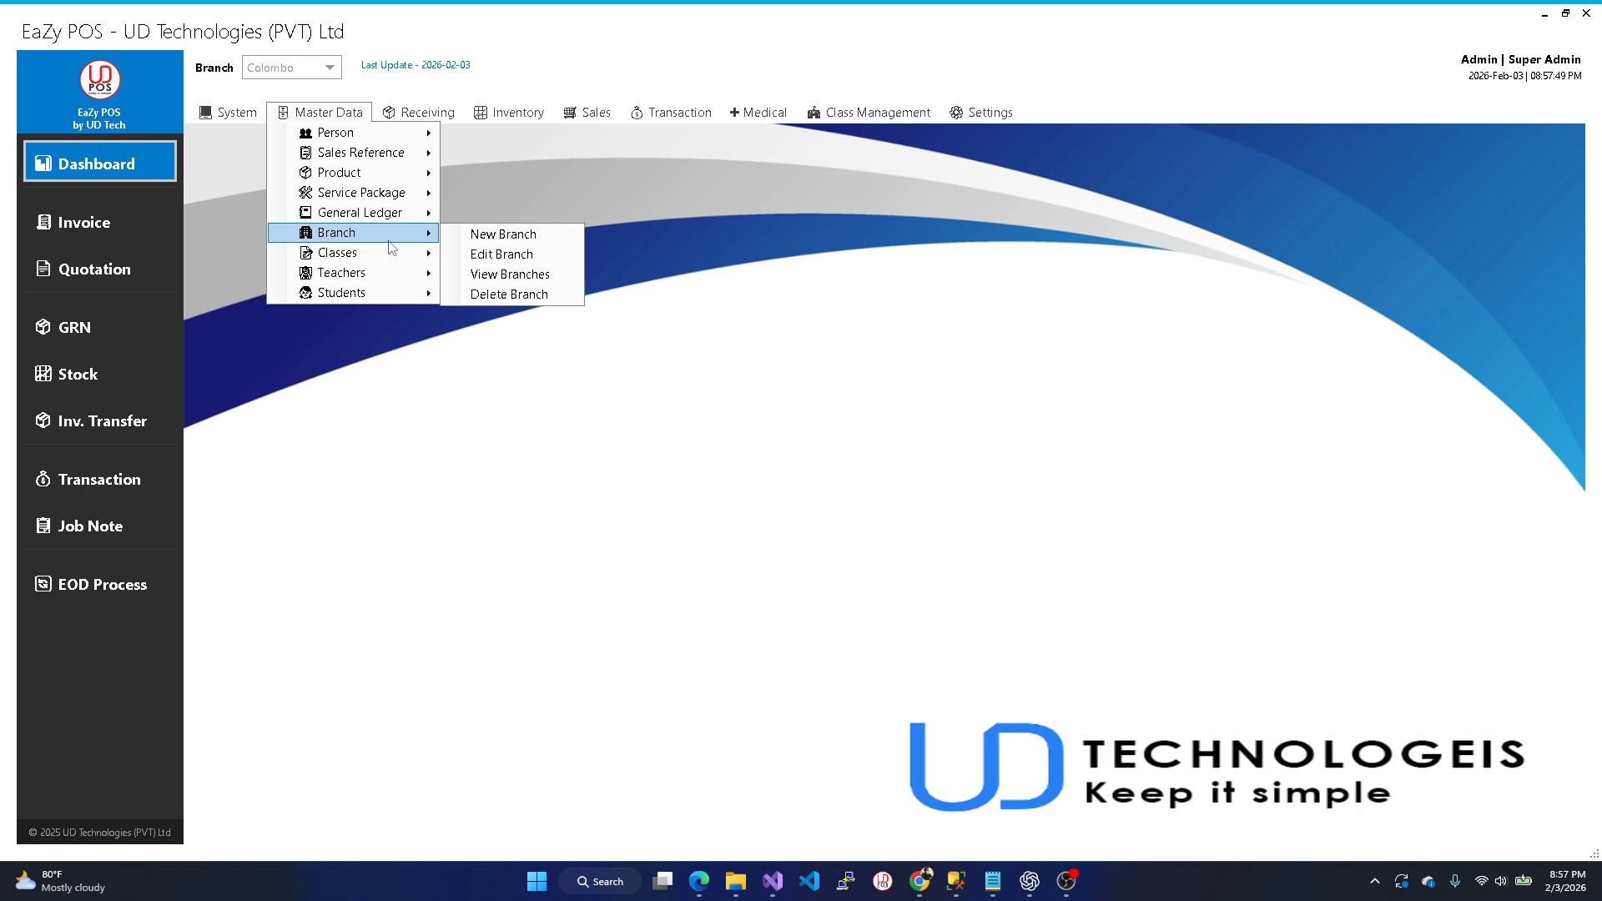
left_click(844, 127)
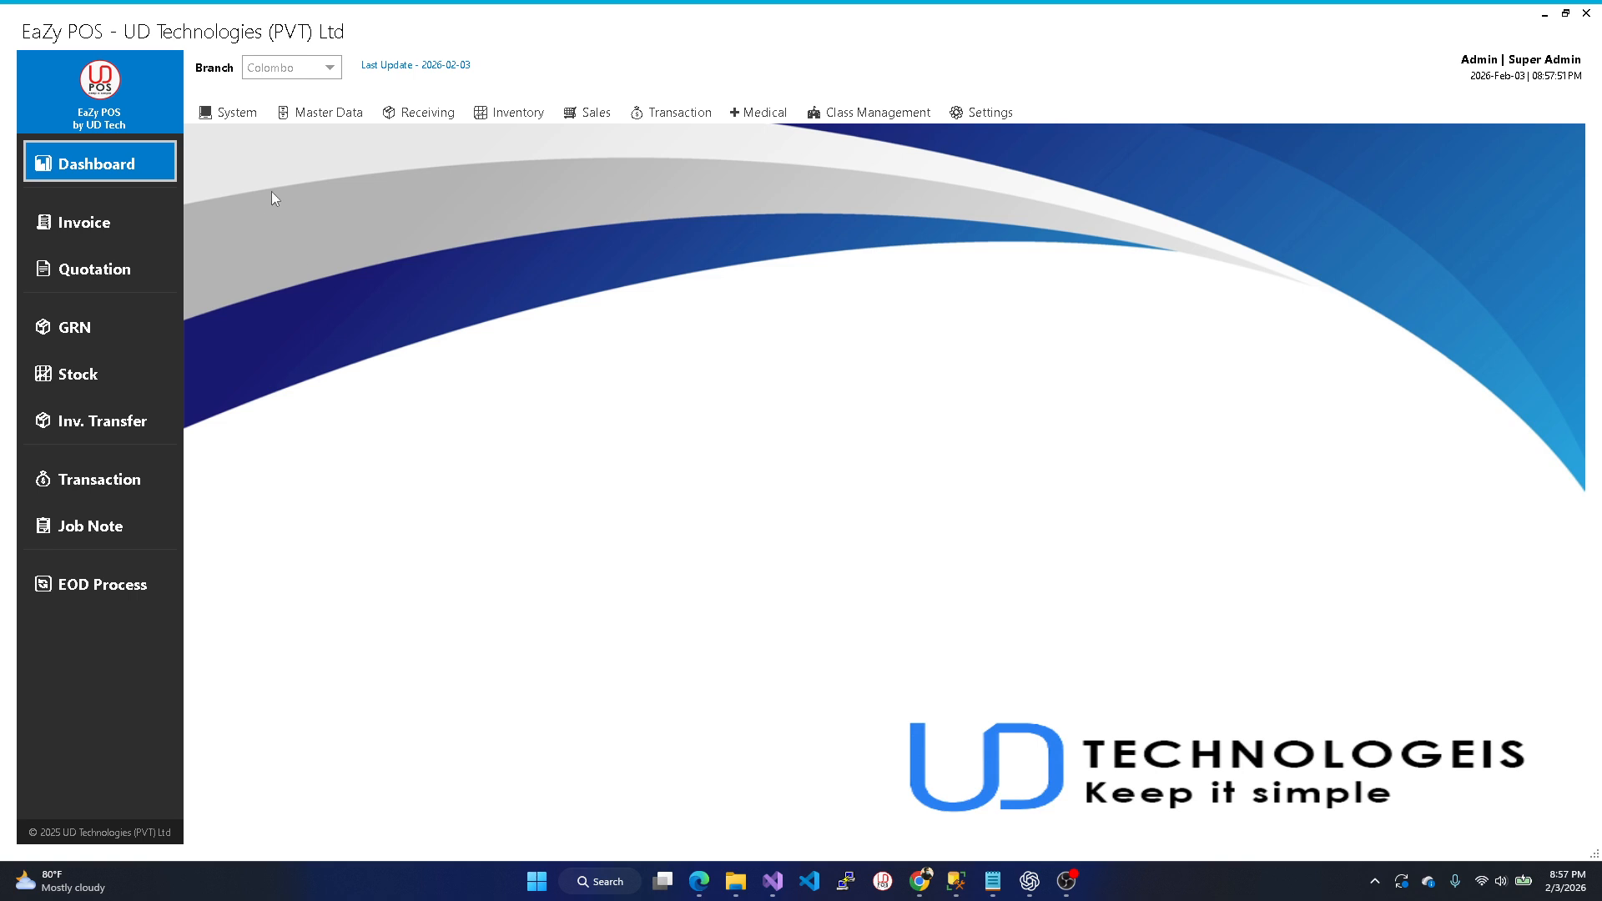
left_click(326, 112)
mouse_move(326, 273)
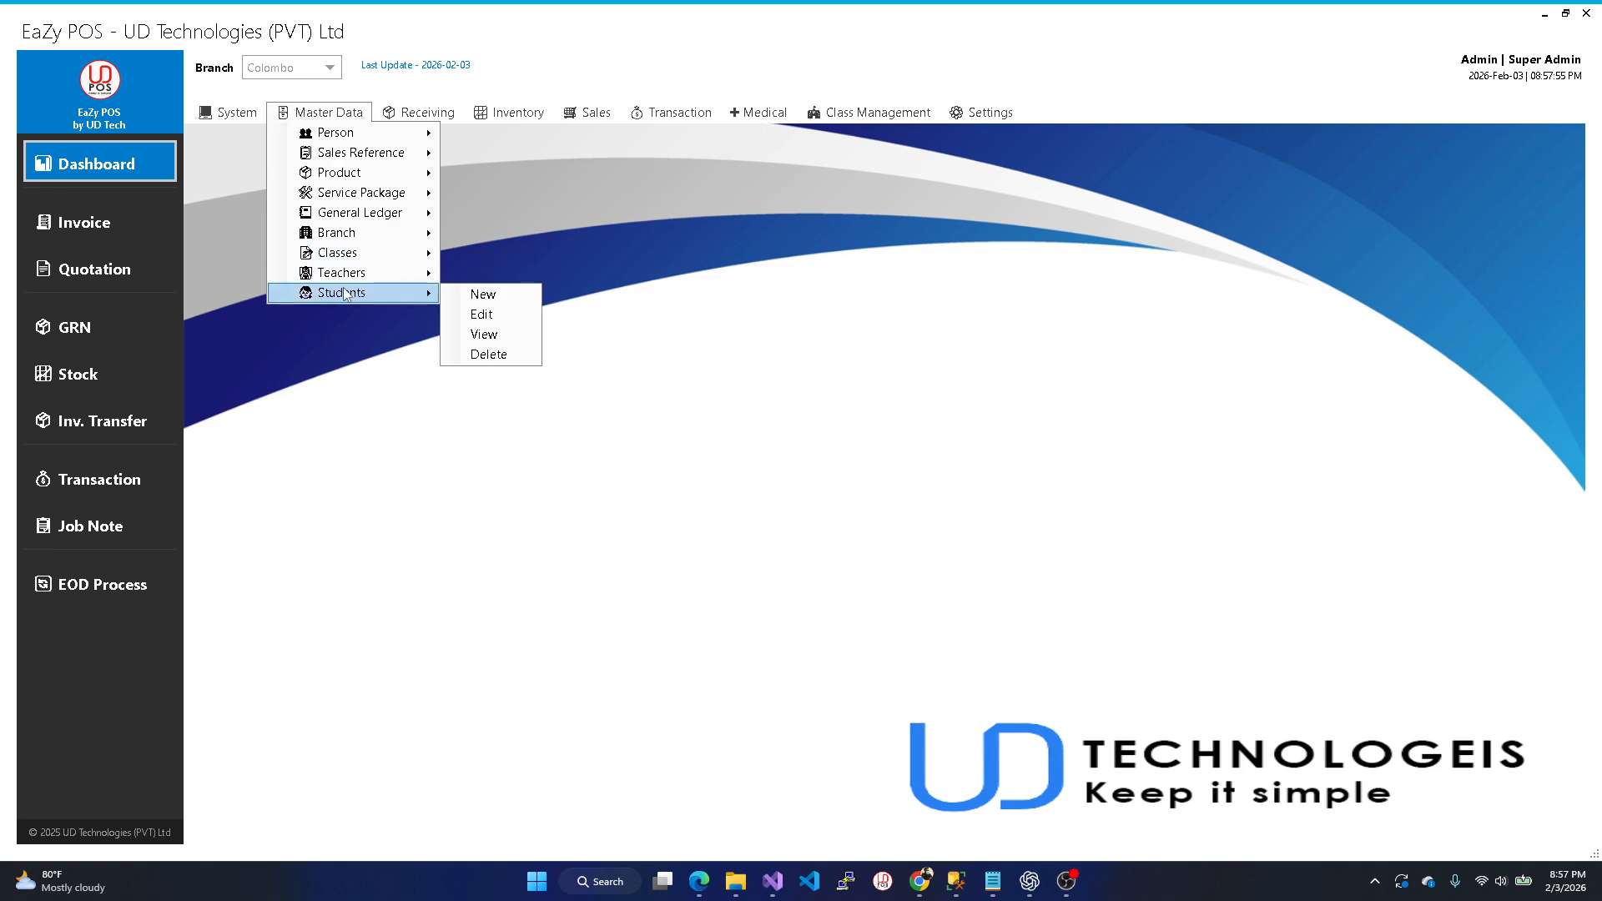
- Browse the Receiving and Inventory menus, then show the Sales > Invoice submenu
left_click(410, 113)
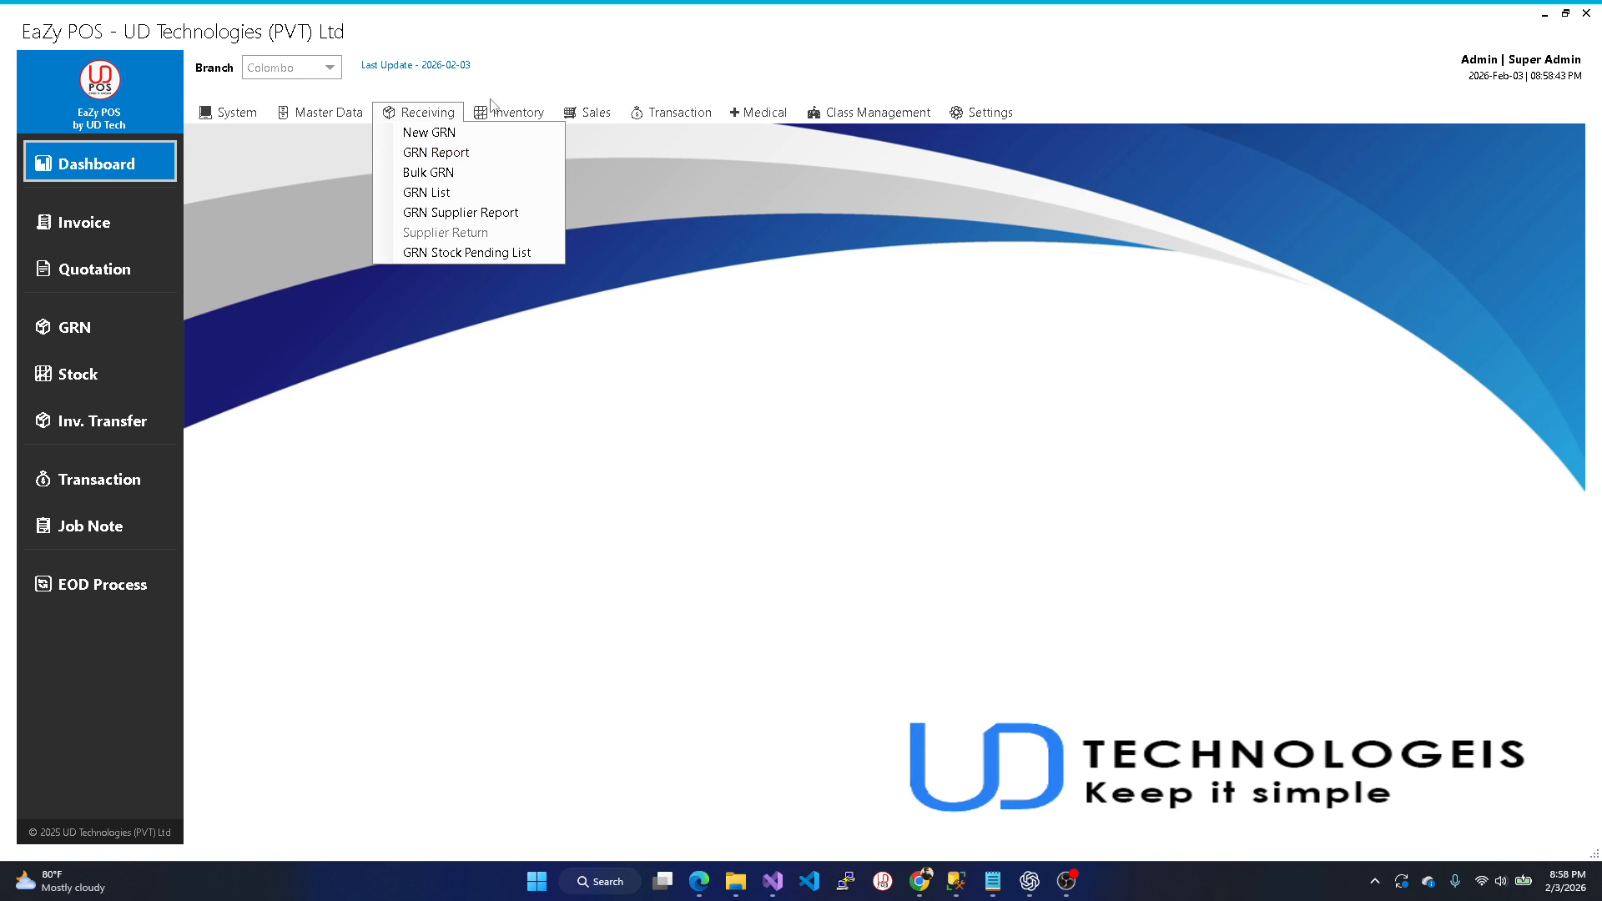
mouse_move(496, 112)
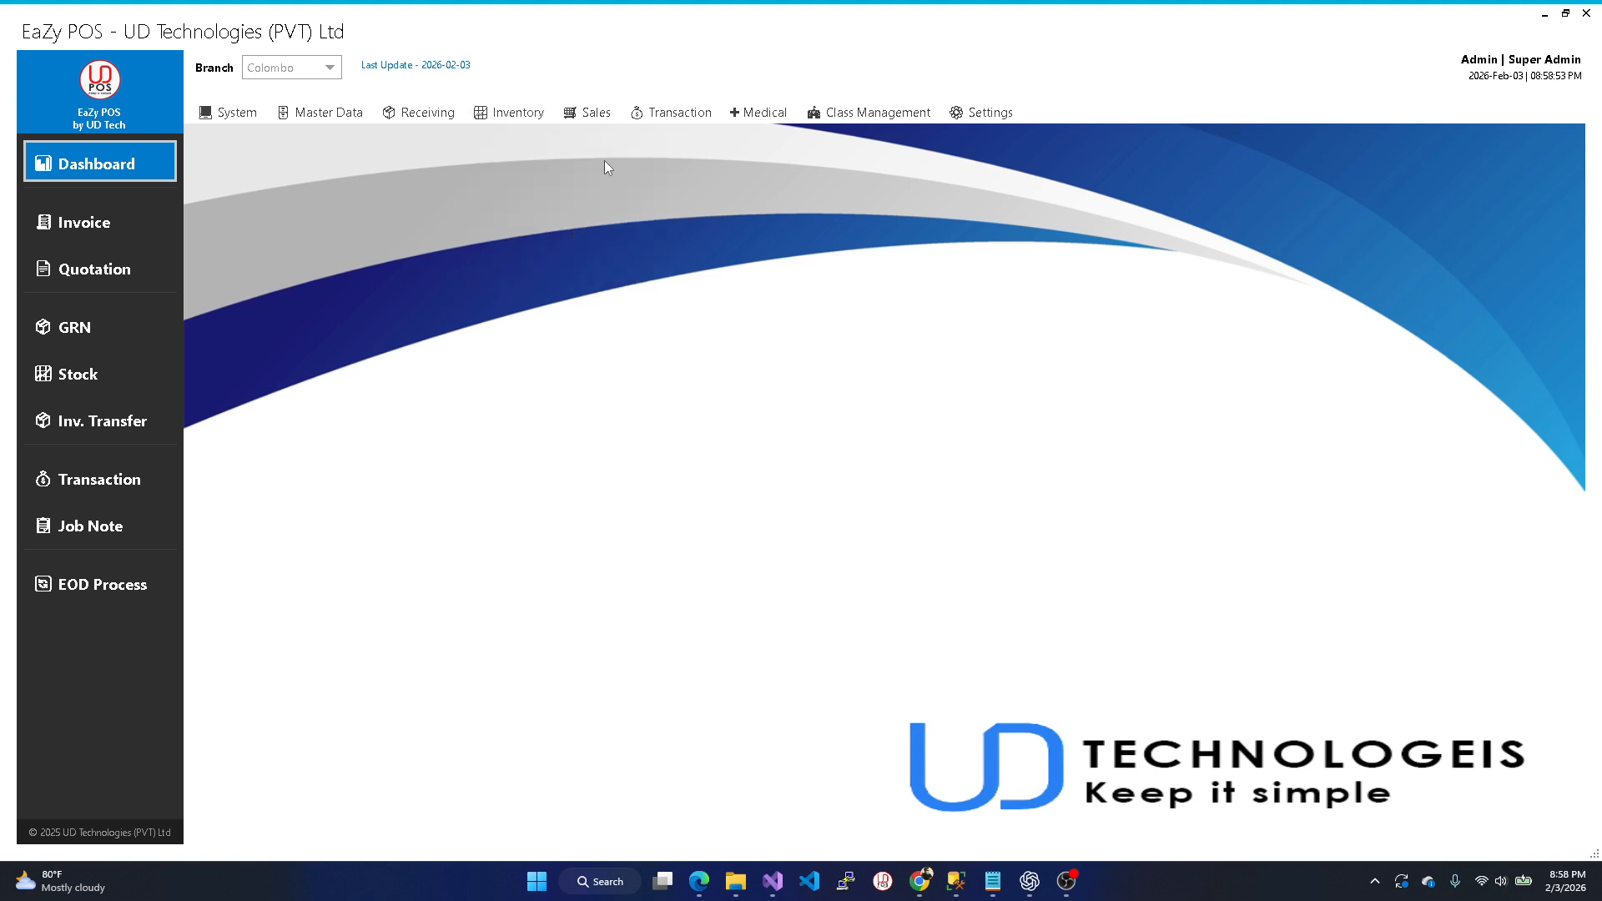
mouse_move(601, 104)
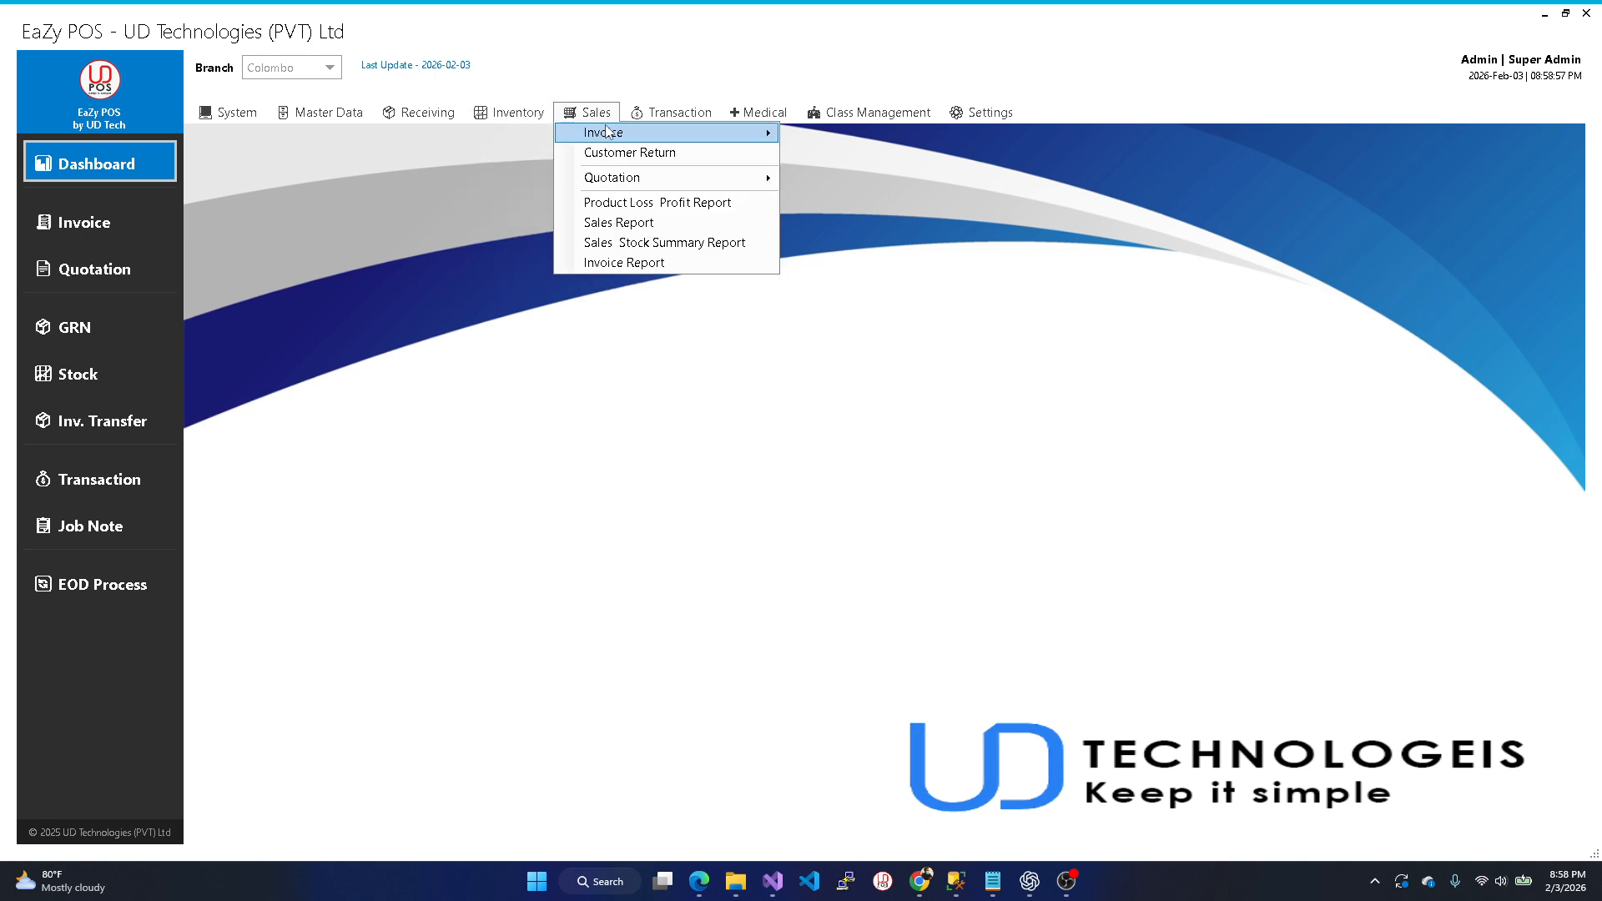
mouse_move(610, 132)
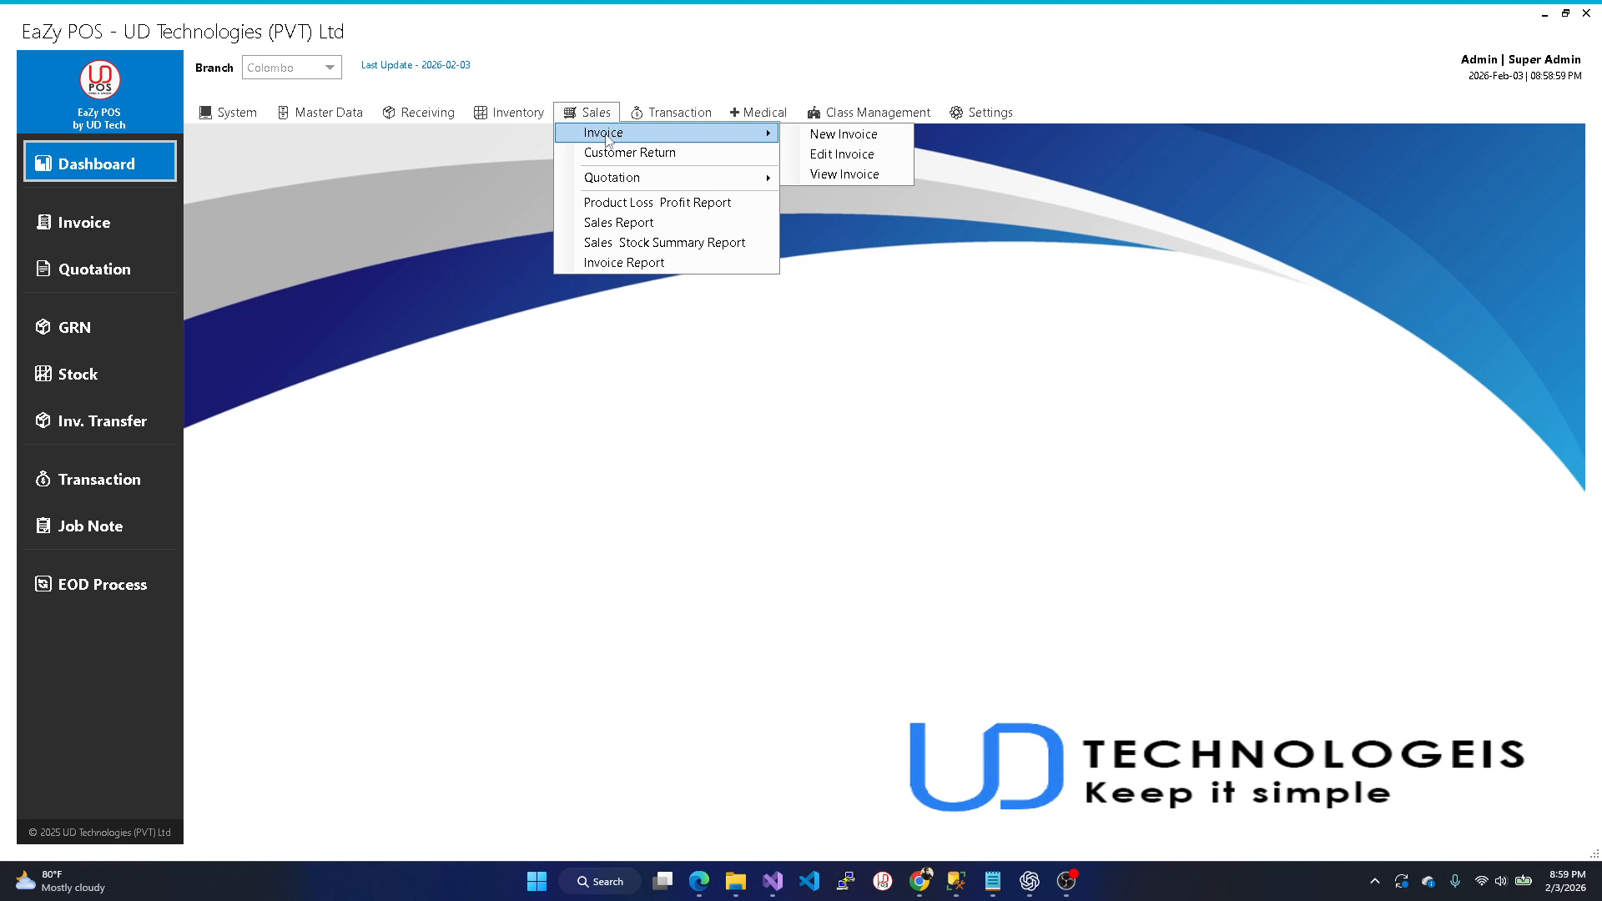
- Start a new invoice, save Resturent as its Invoice Panel layout, and close it
left_click(877, 137)
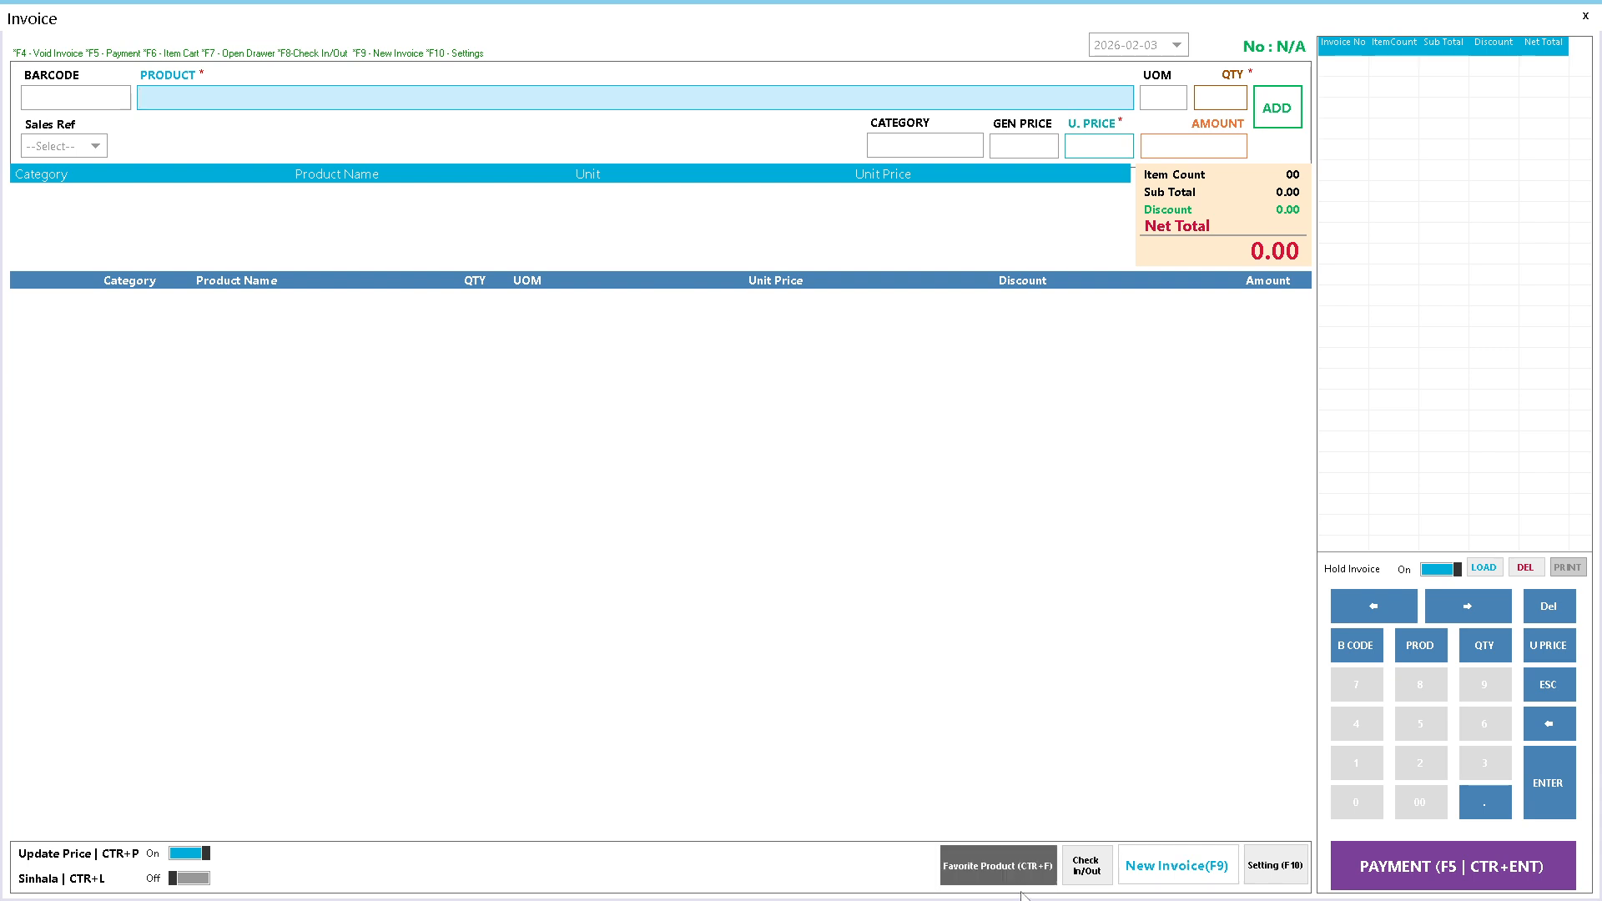
left_click(1274, 871)
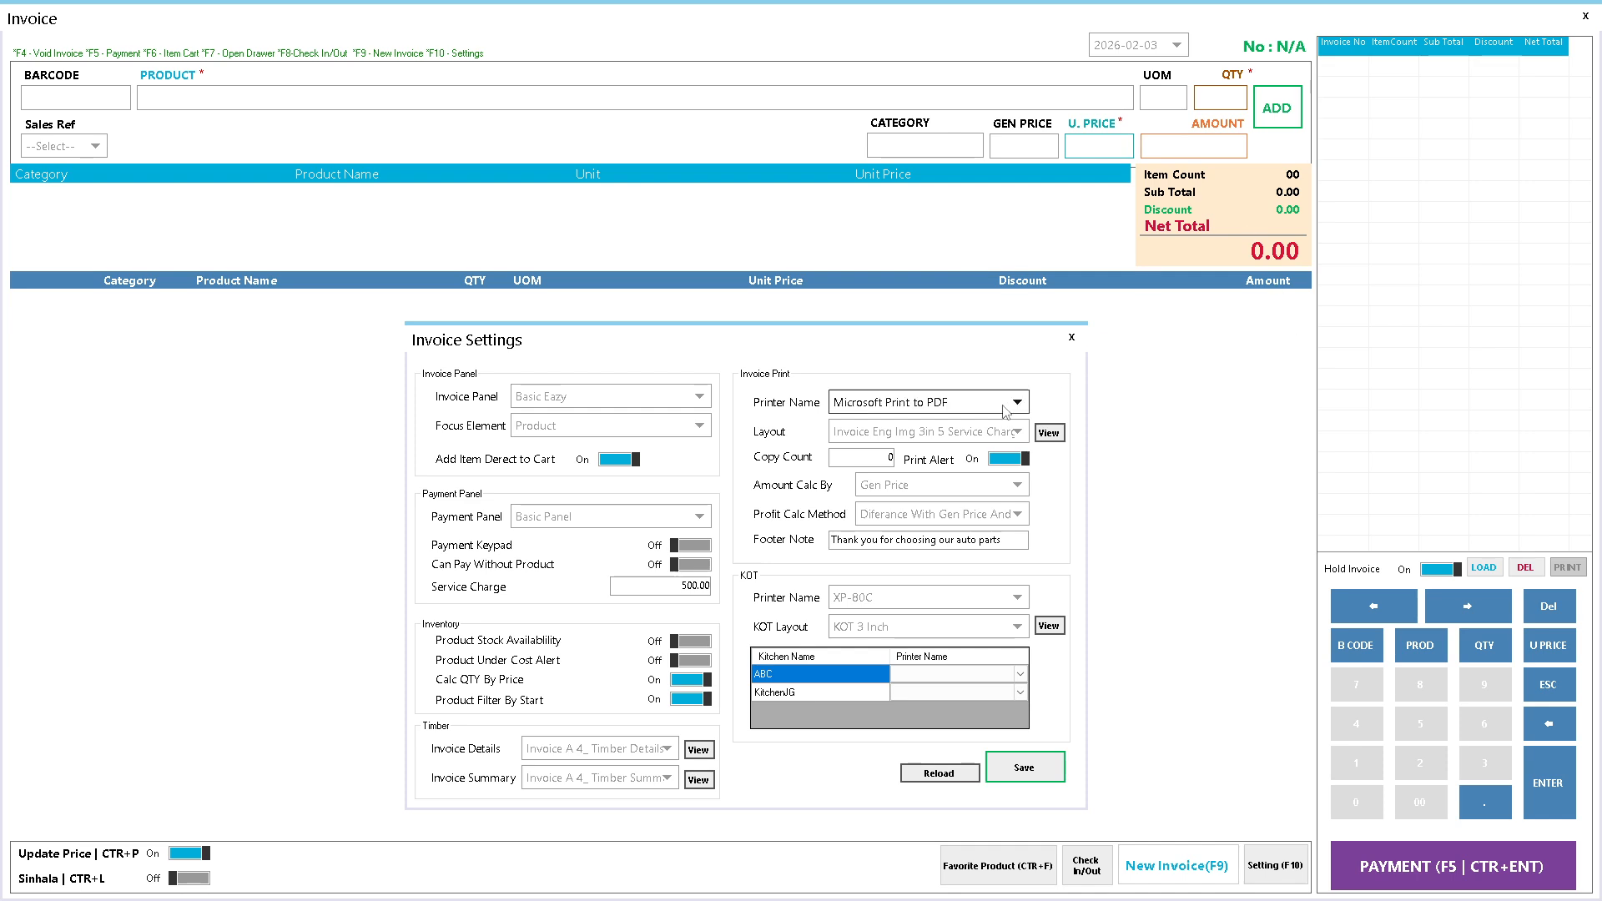
left_click_drag(1007, 350, 1010, 300)
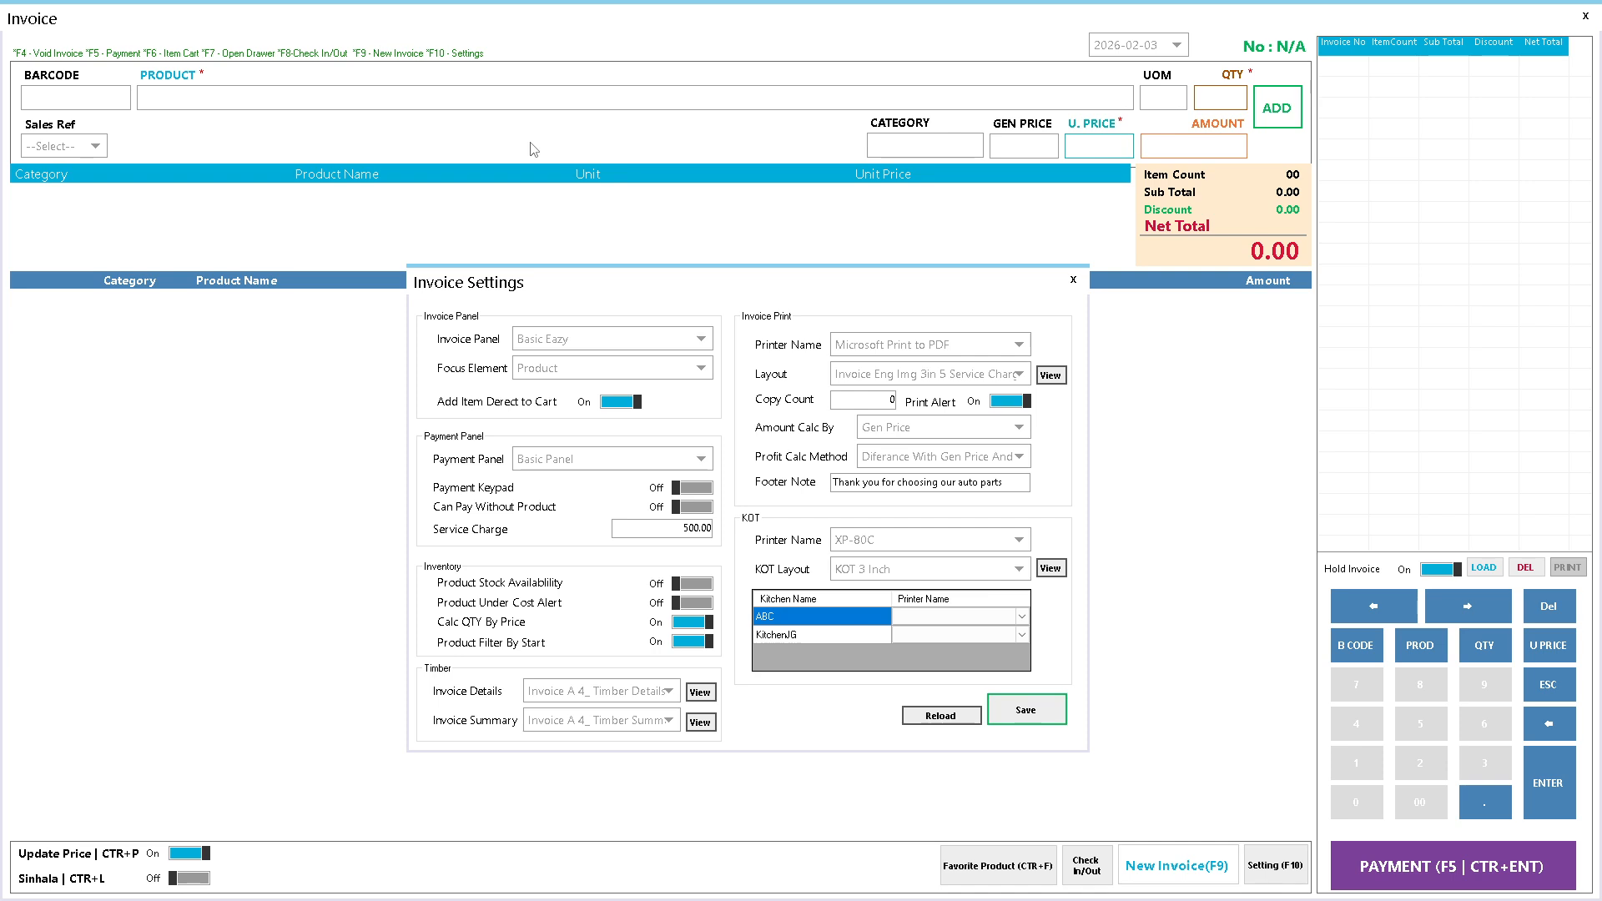
left_click(682, 347)
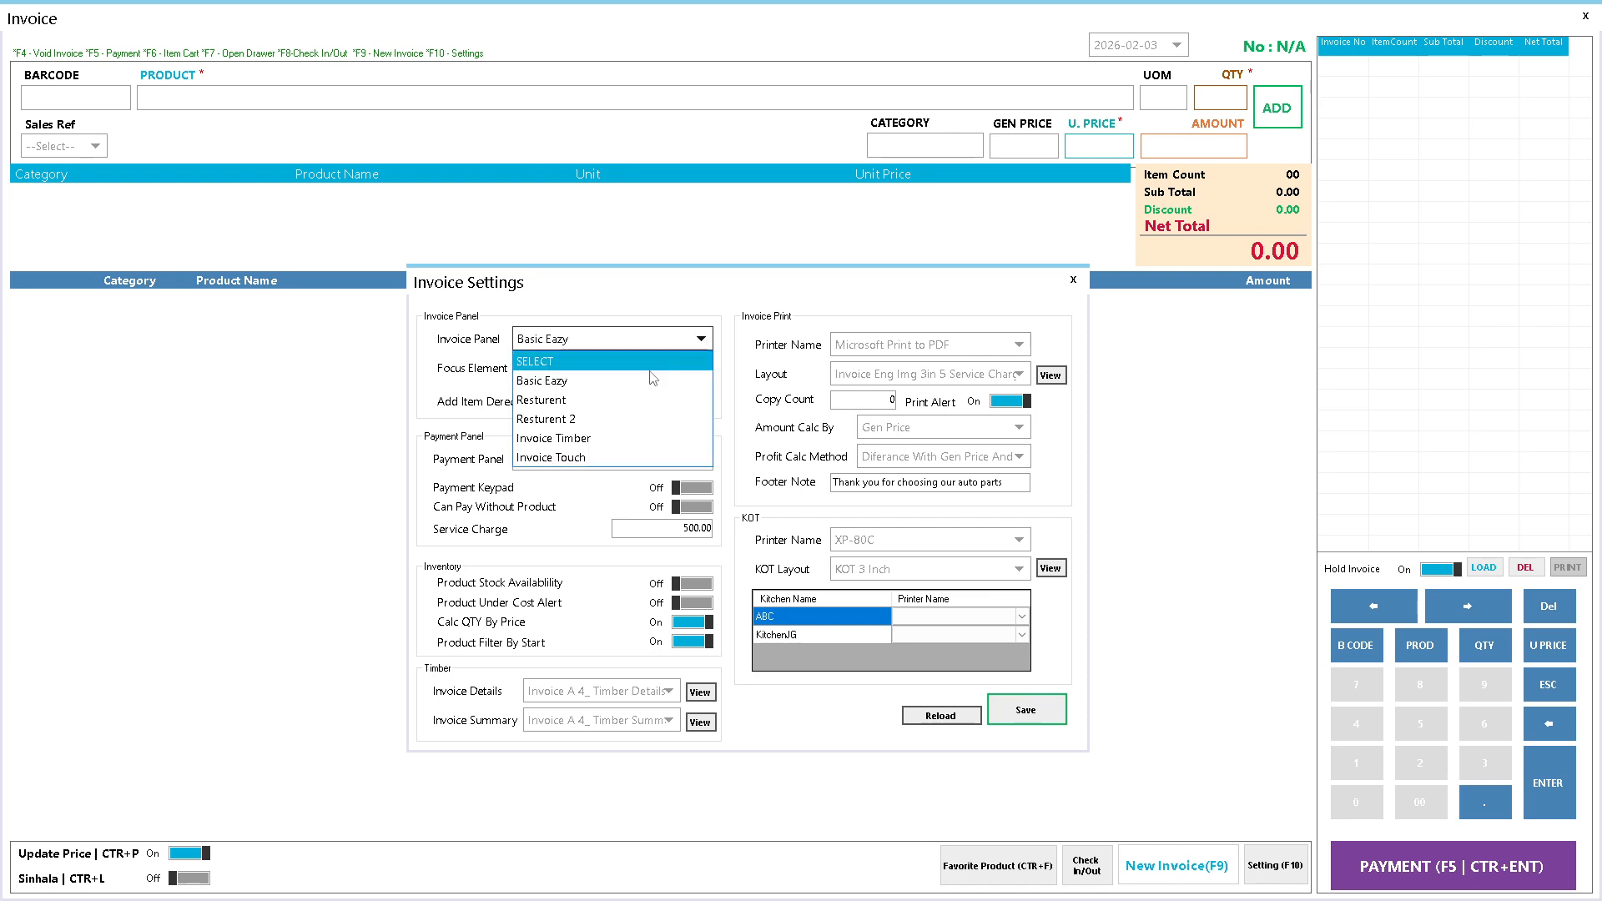
left_click(618, 405)
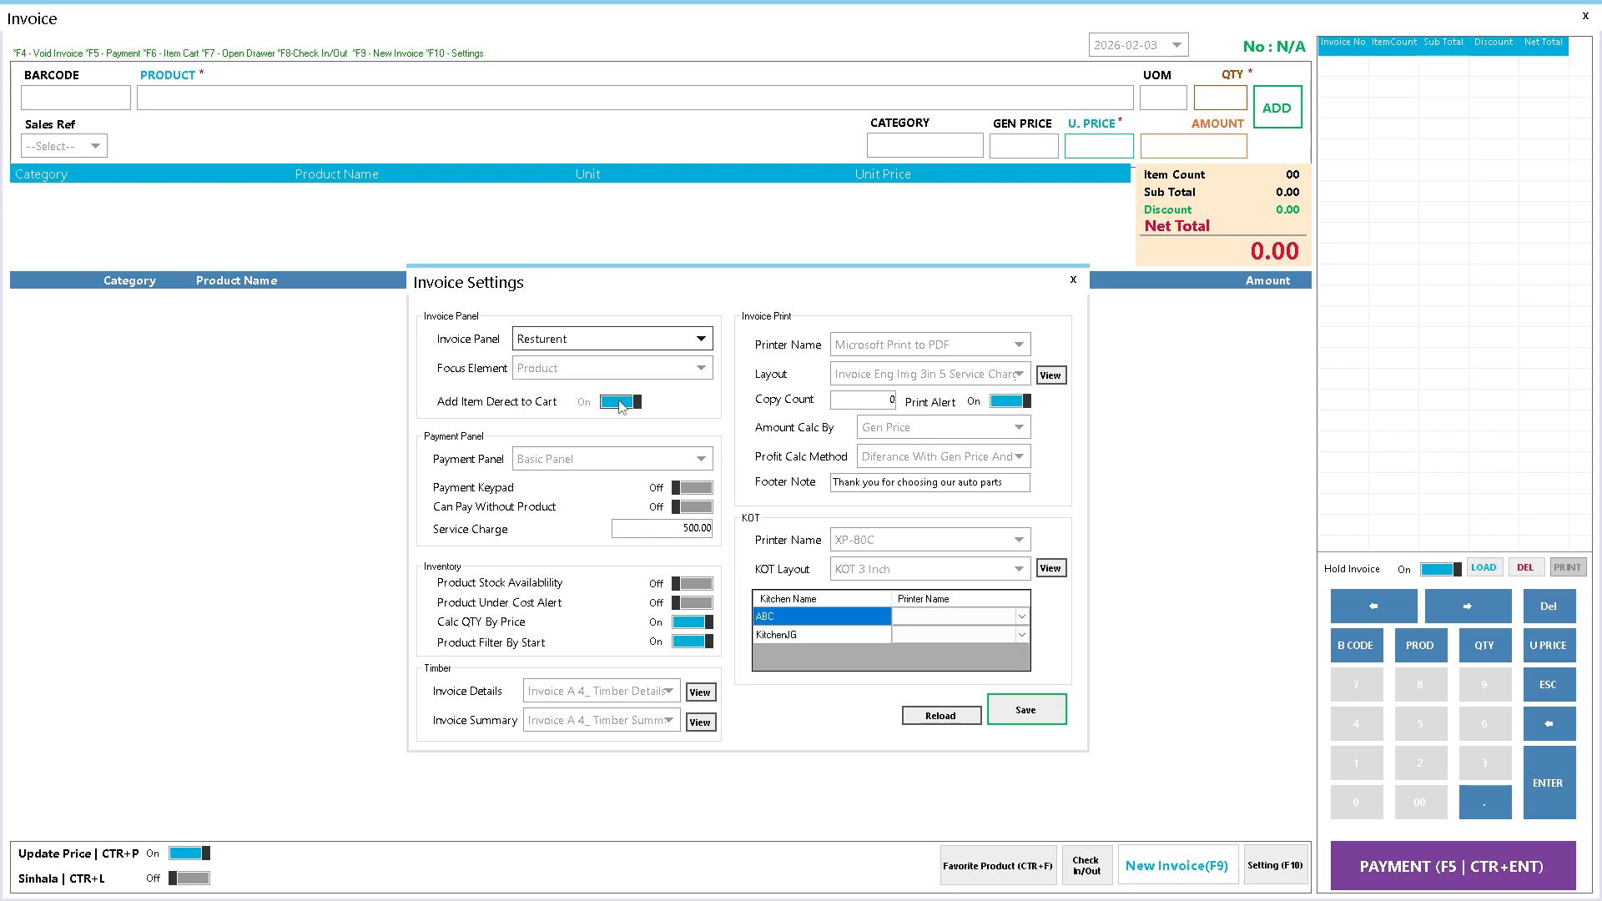
left_click(1038, 716)
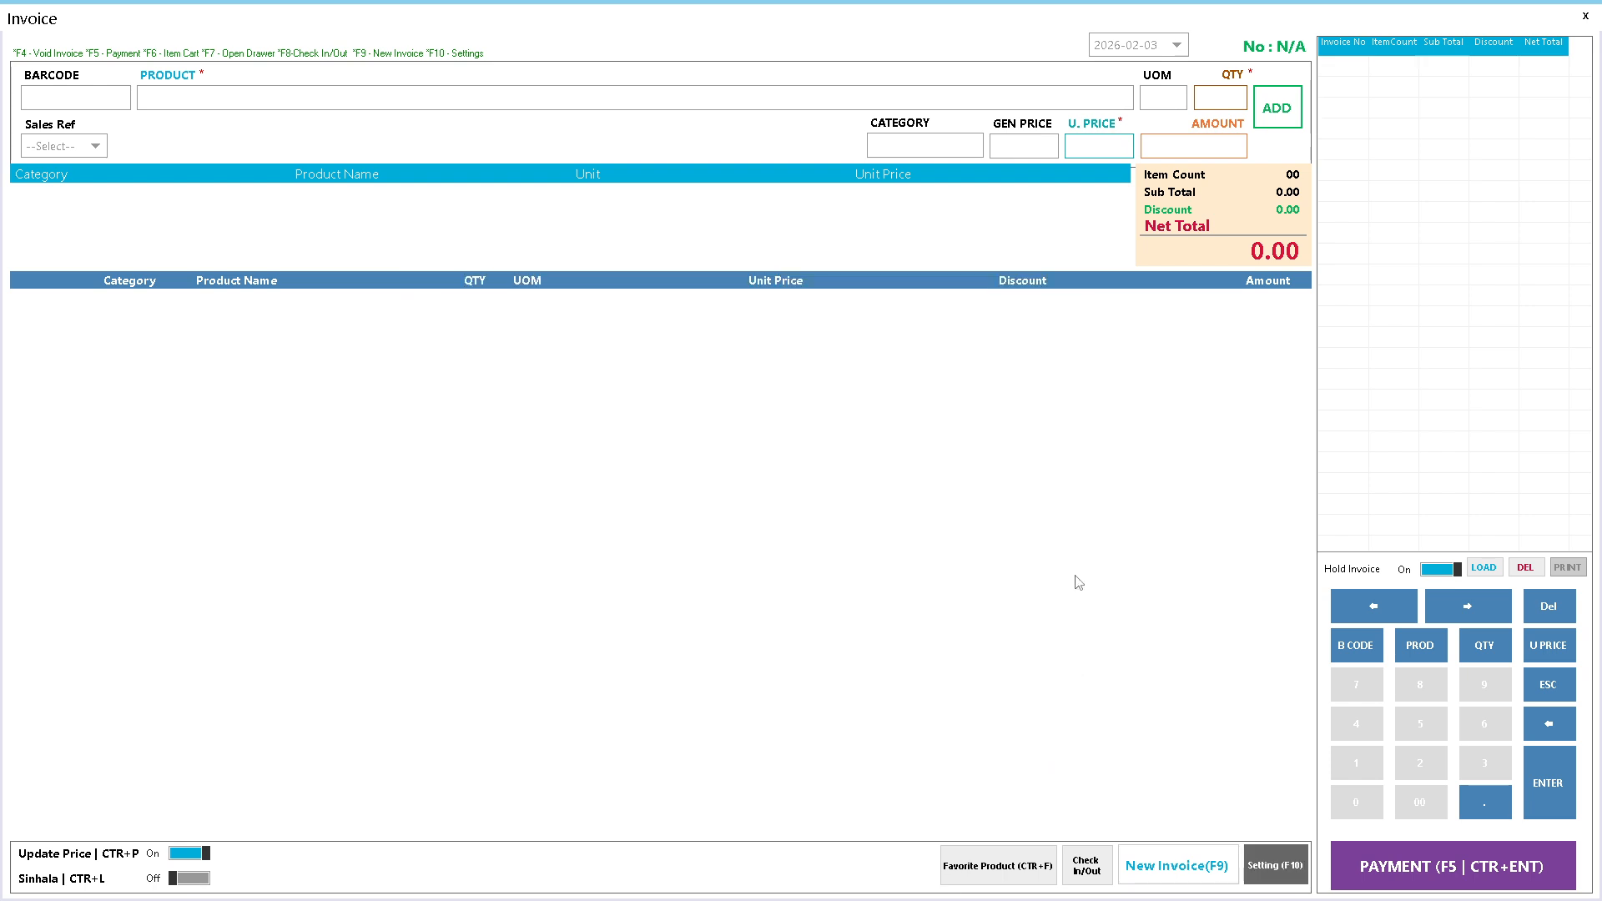
left_click(1585, 15)
- Reopen the invoice and browse the grandis, Food and ii categories to open the ii group
left_click(104, 221)
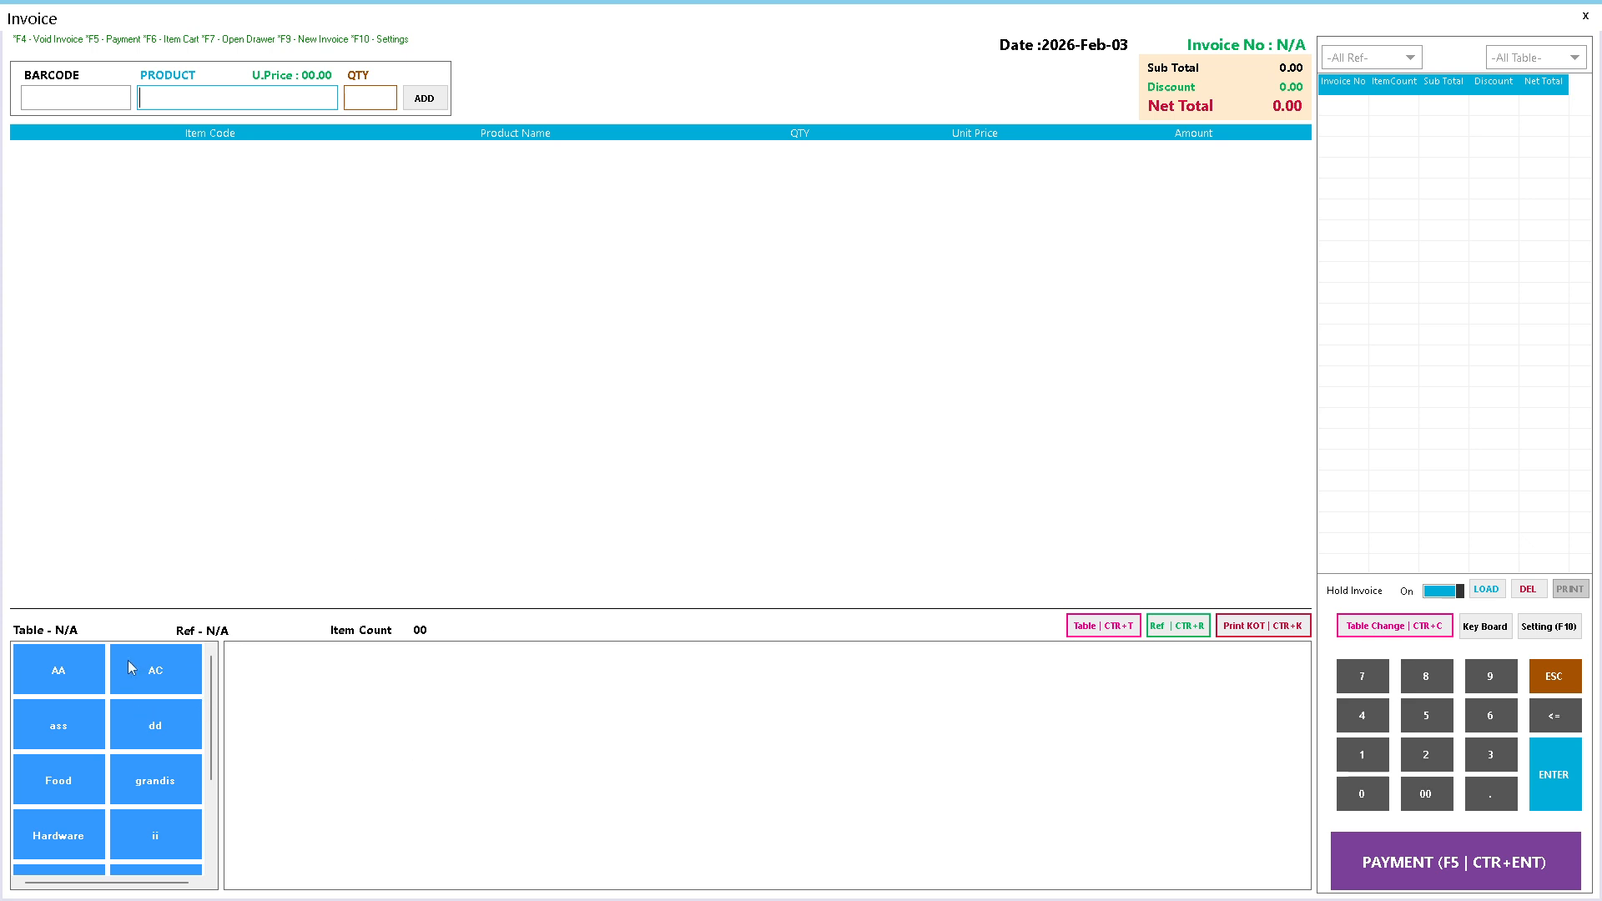
scroll(166, 788, "down", 2)
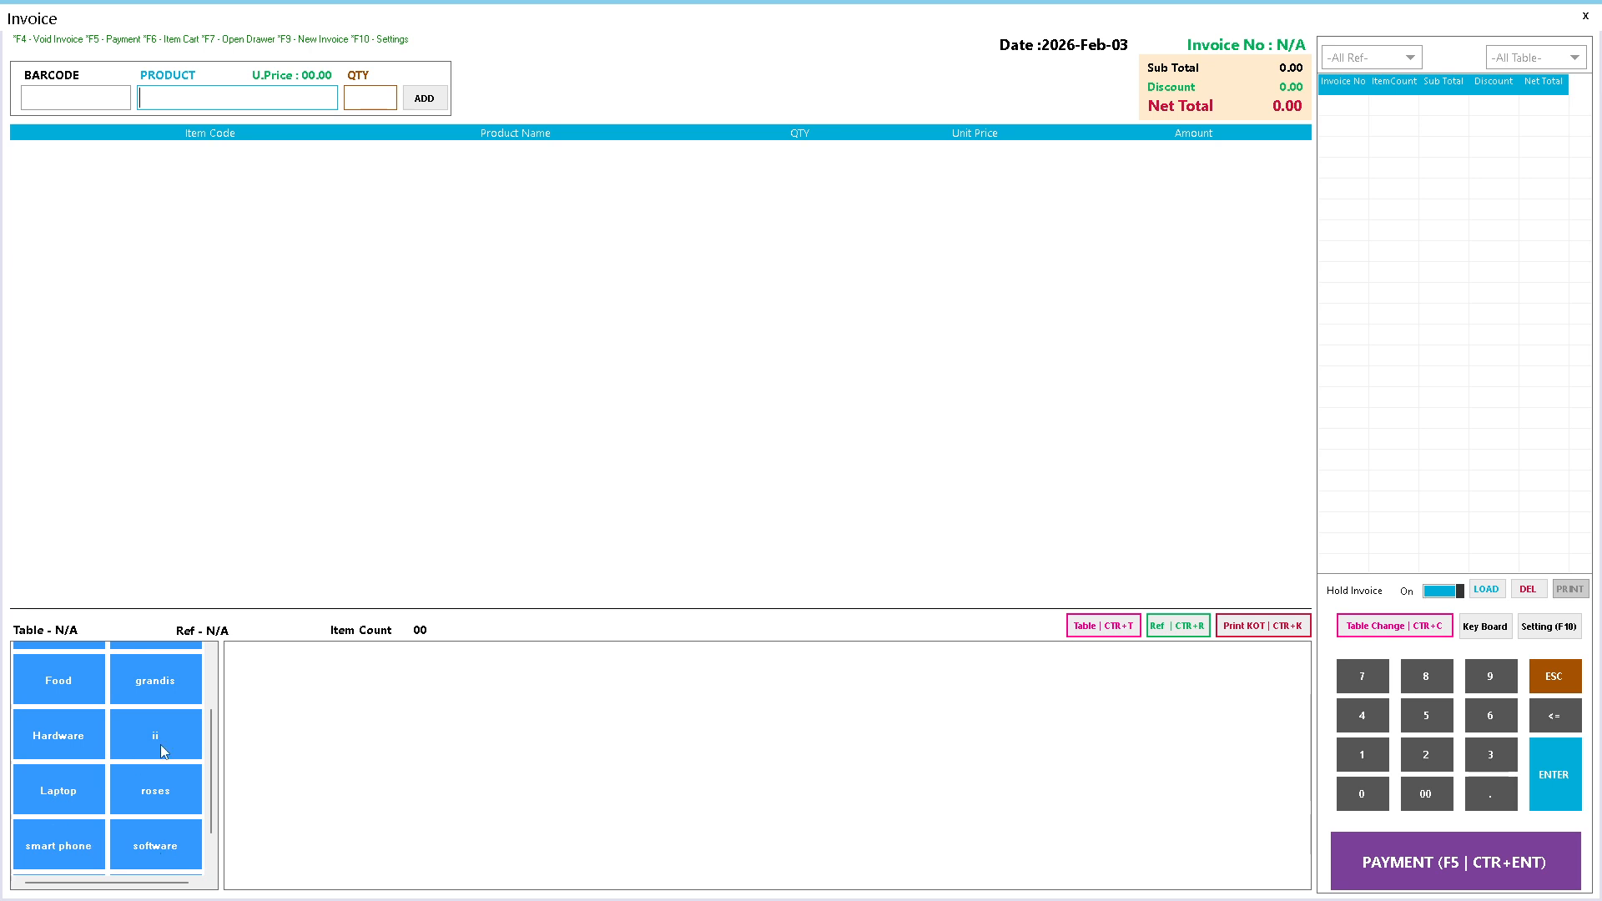
left_click(157, 679)
left_click(72, 682)
left_click(131, 679)
left_click(176, 724)
left_click(158, 735)
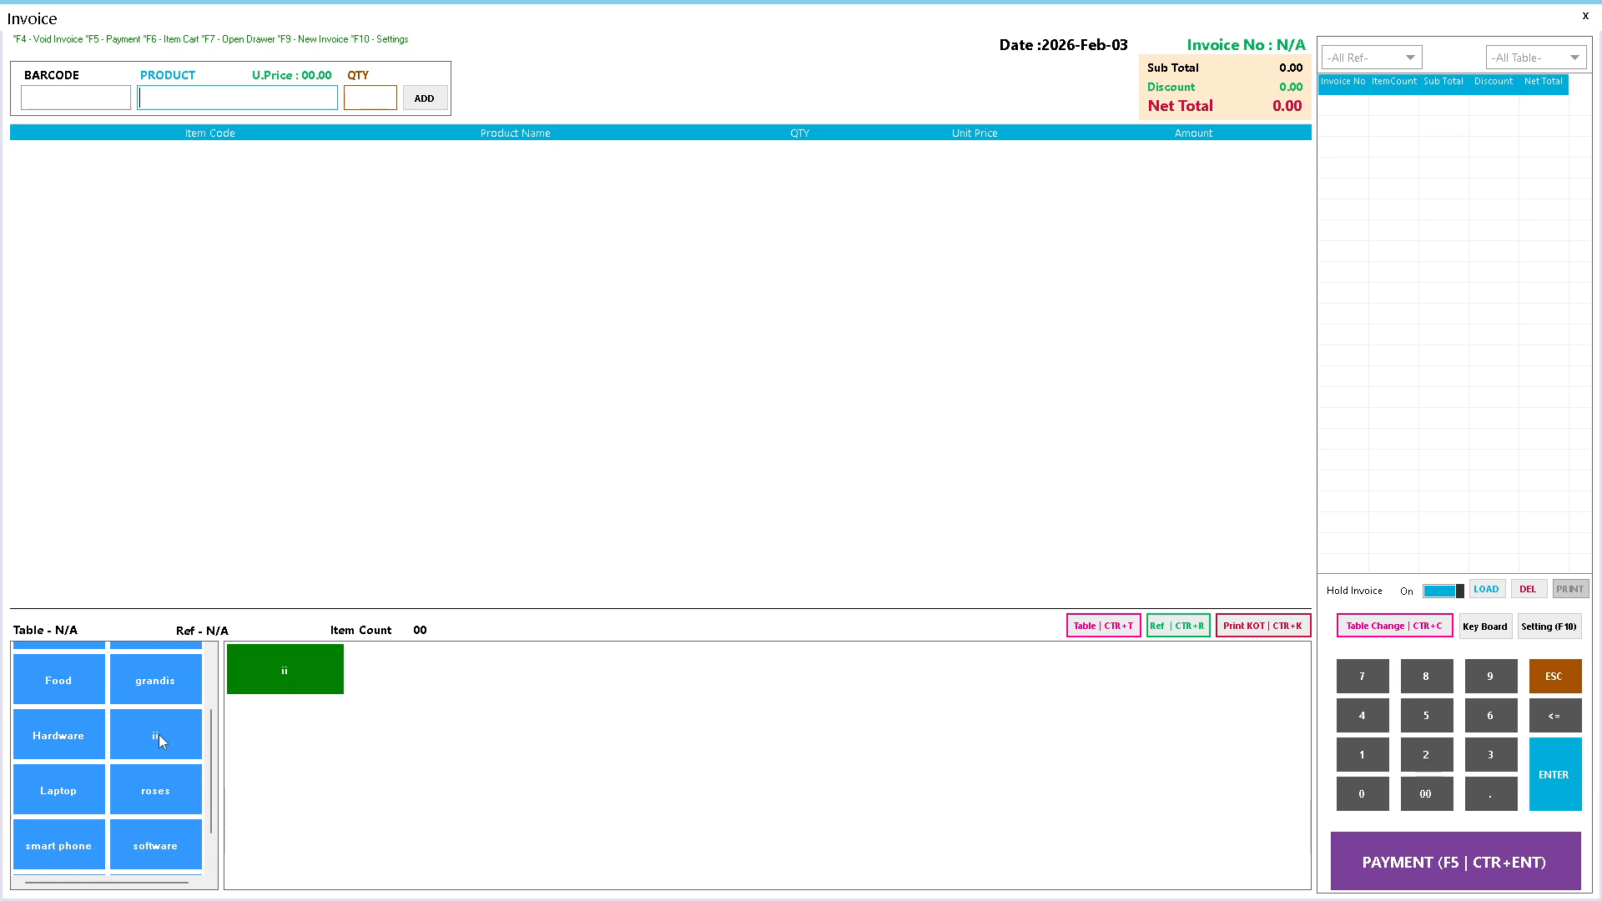
left_click(309, 674)
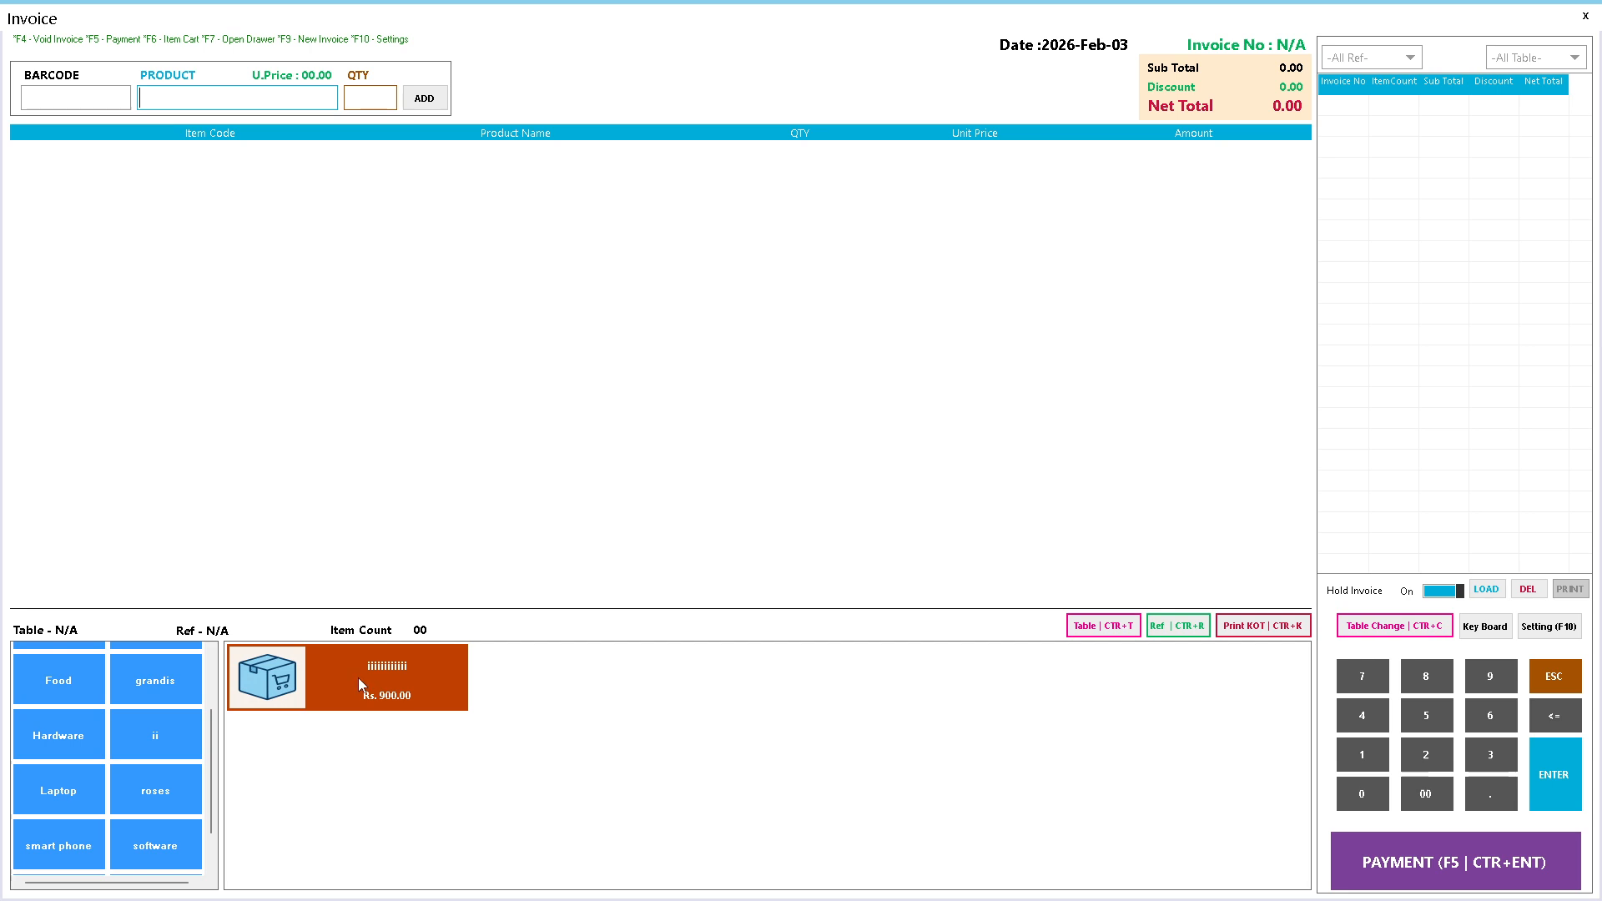
- Add the 900.00 item PDT-0107 three times for a 2700.00 net total
left_click(471, 674)
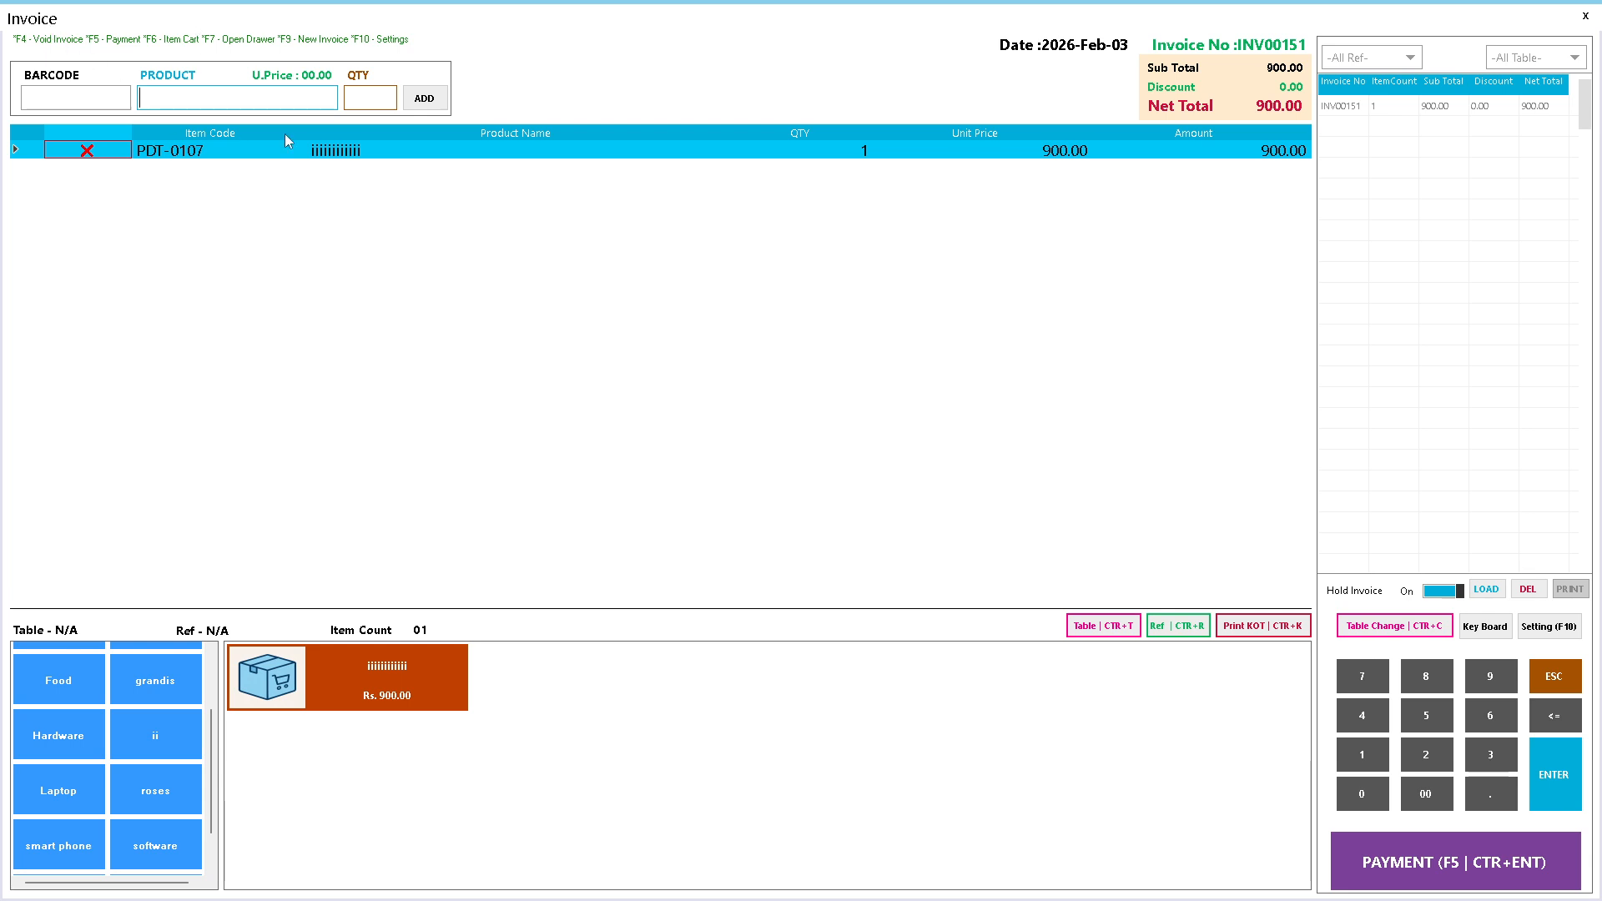
left_click(397, 688)
left_click(398, 688)
left_click(66, 95)
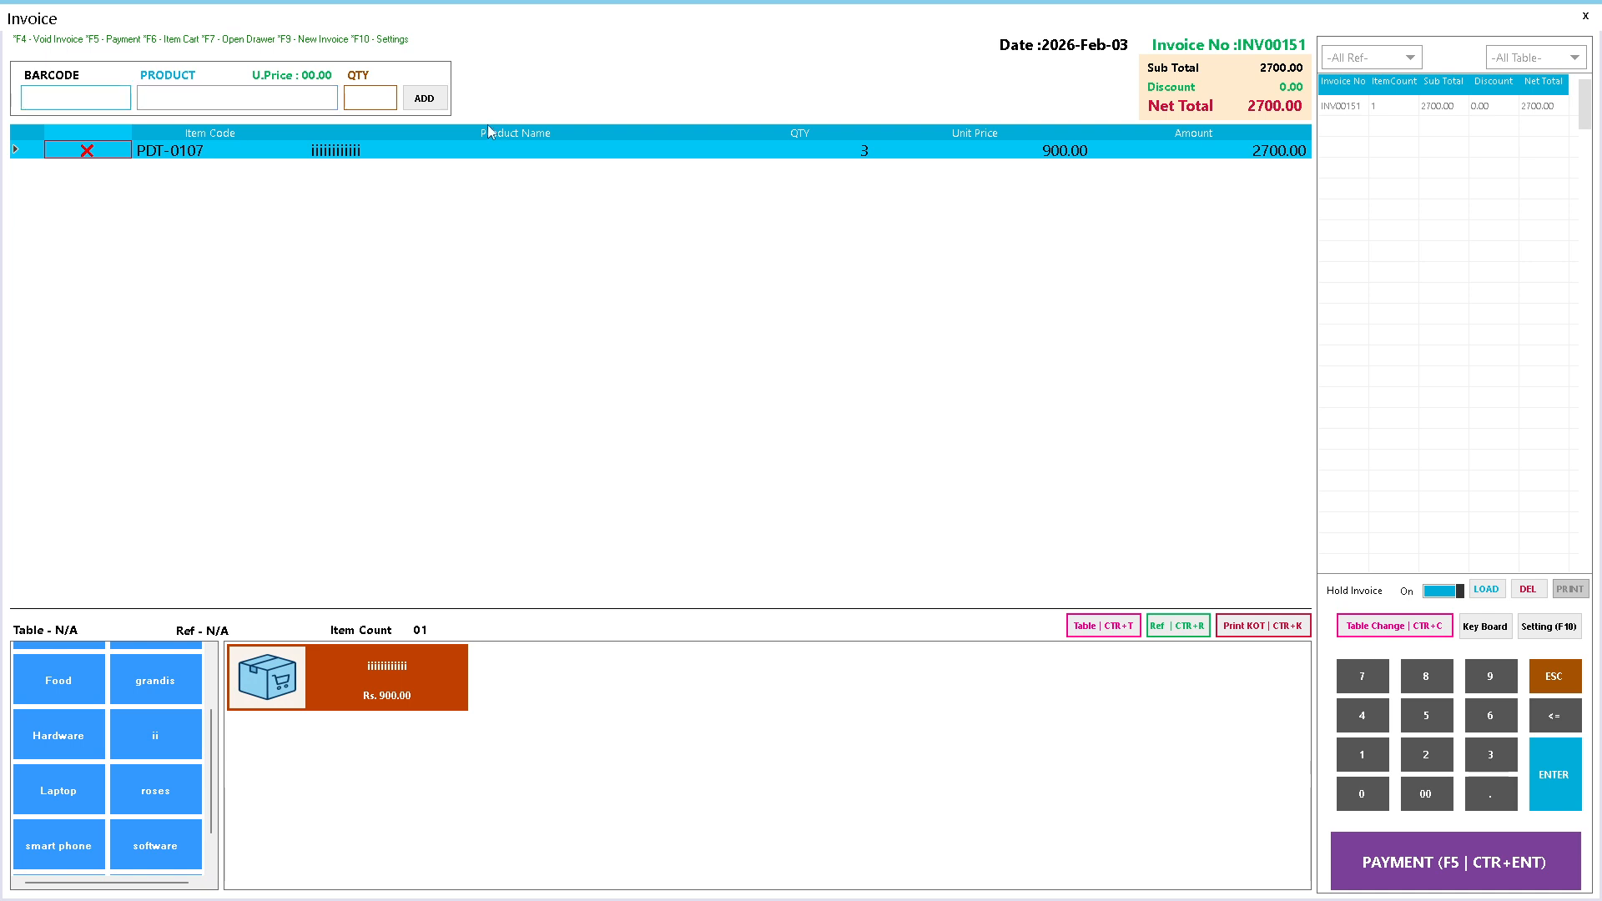
left_click(369, 98)
- Reopen the invoice and choose Invoice Touch in the Invoice Panel settings
left_click(1585, 16)
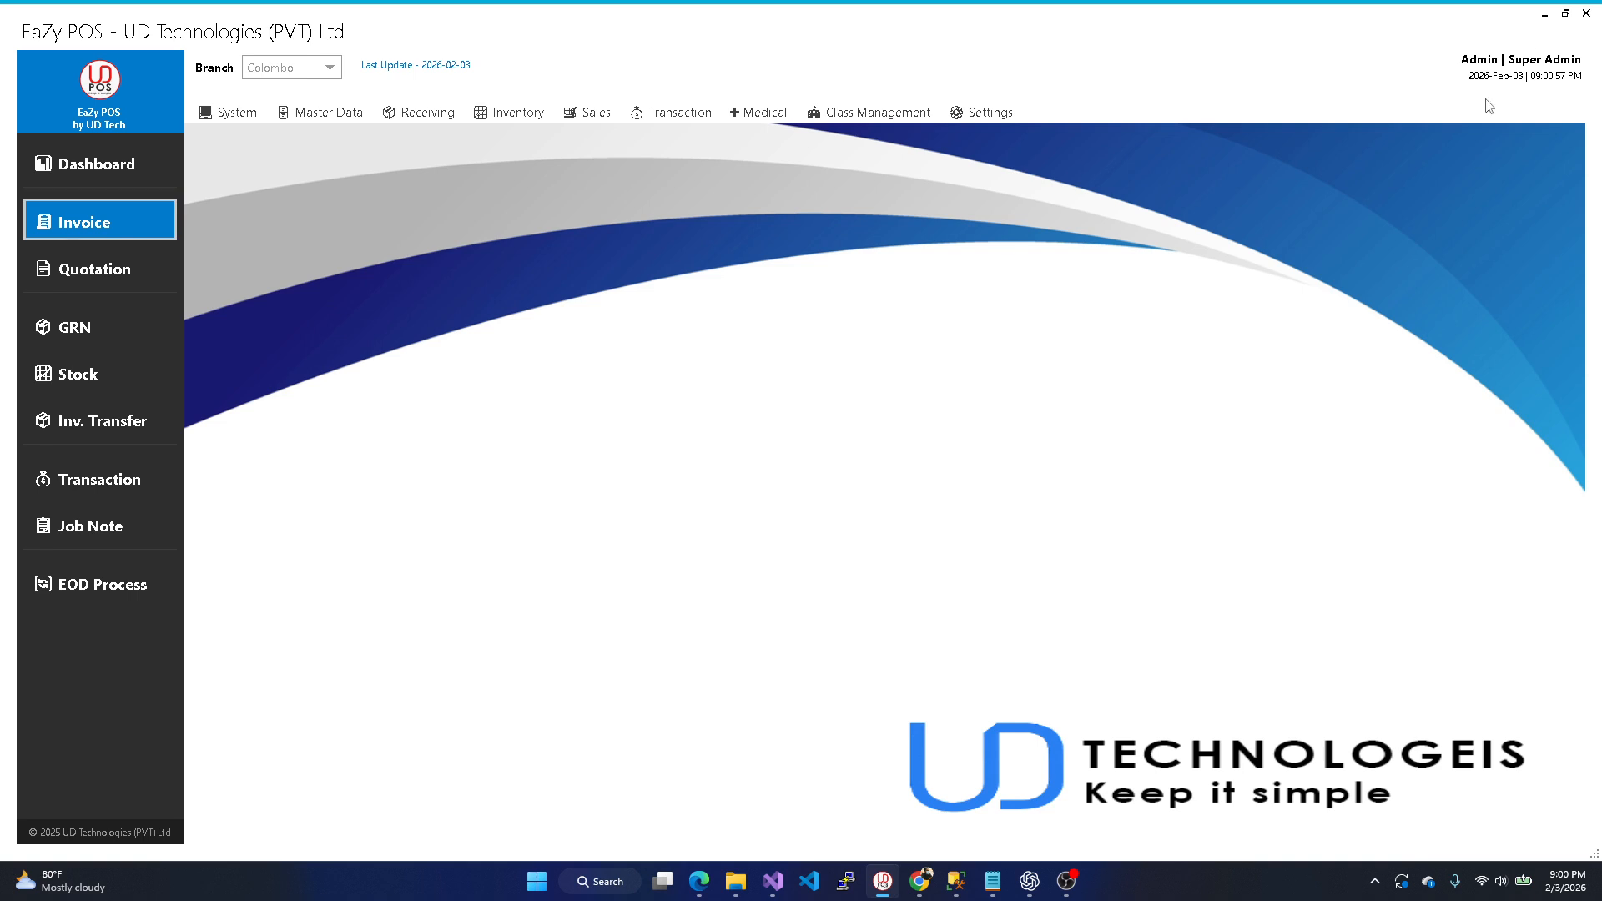
left_click(121, 222)
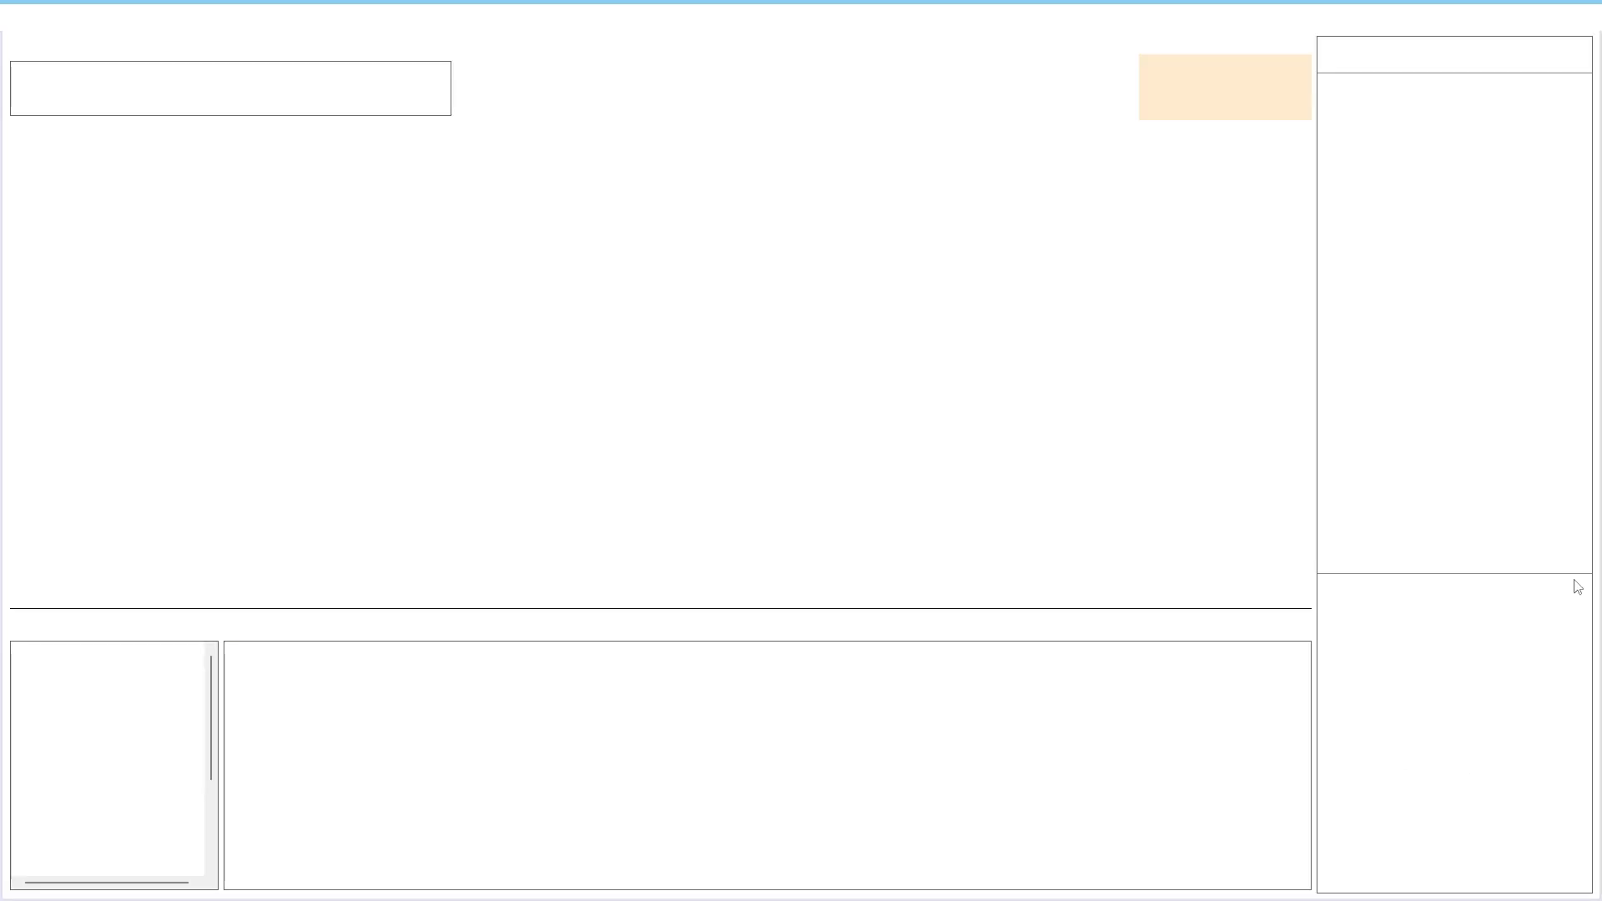
left_click(1548, 627)
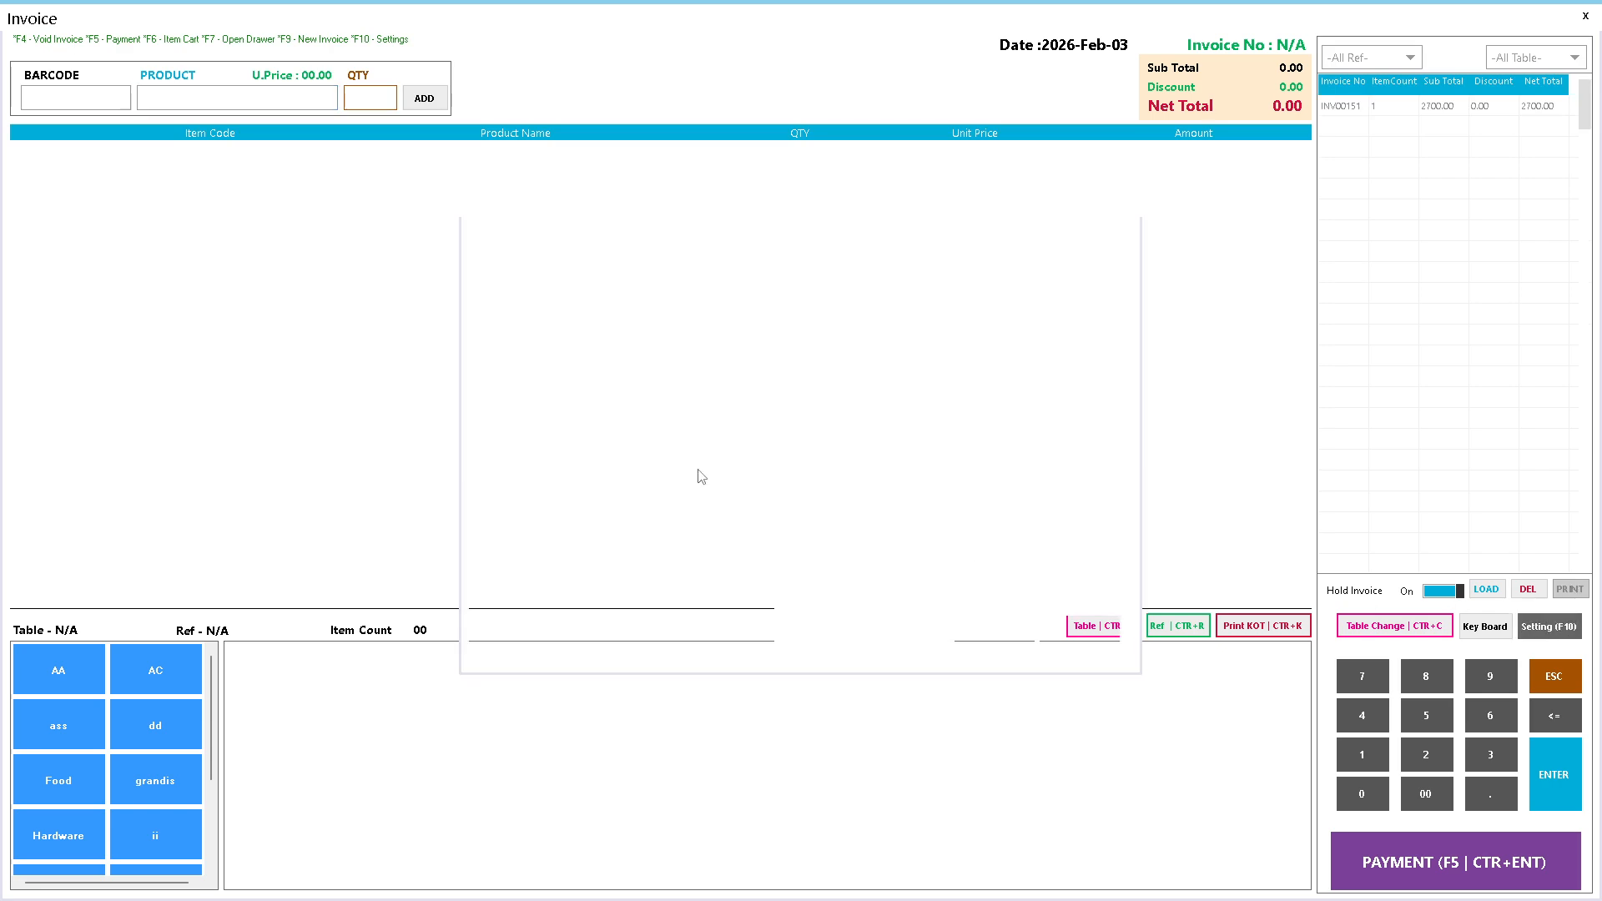
left_click(740, 271)
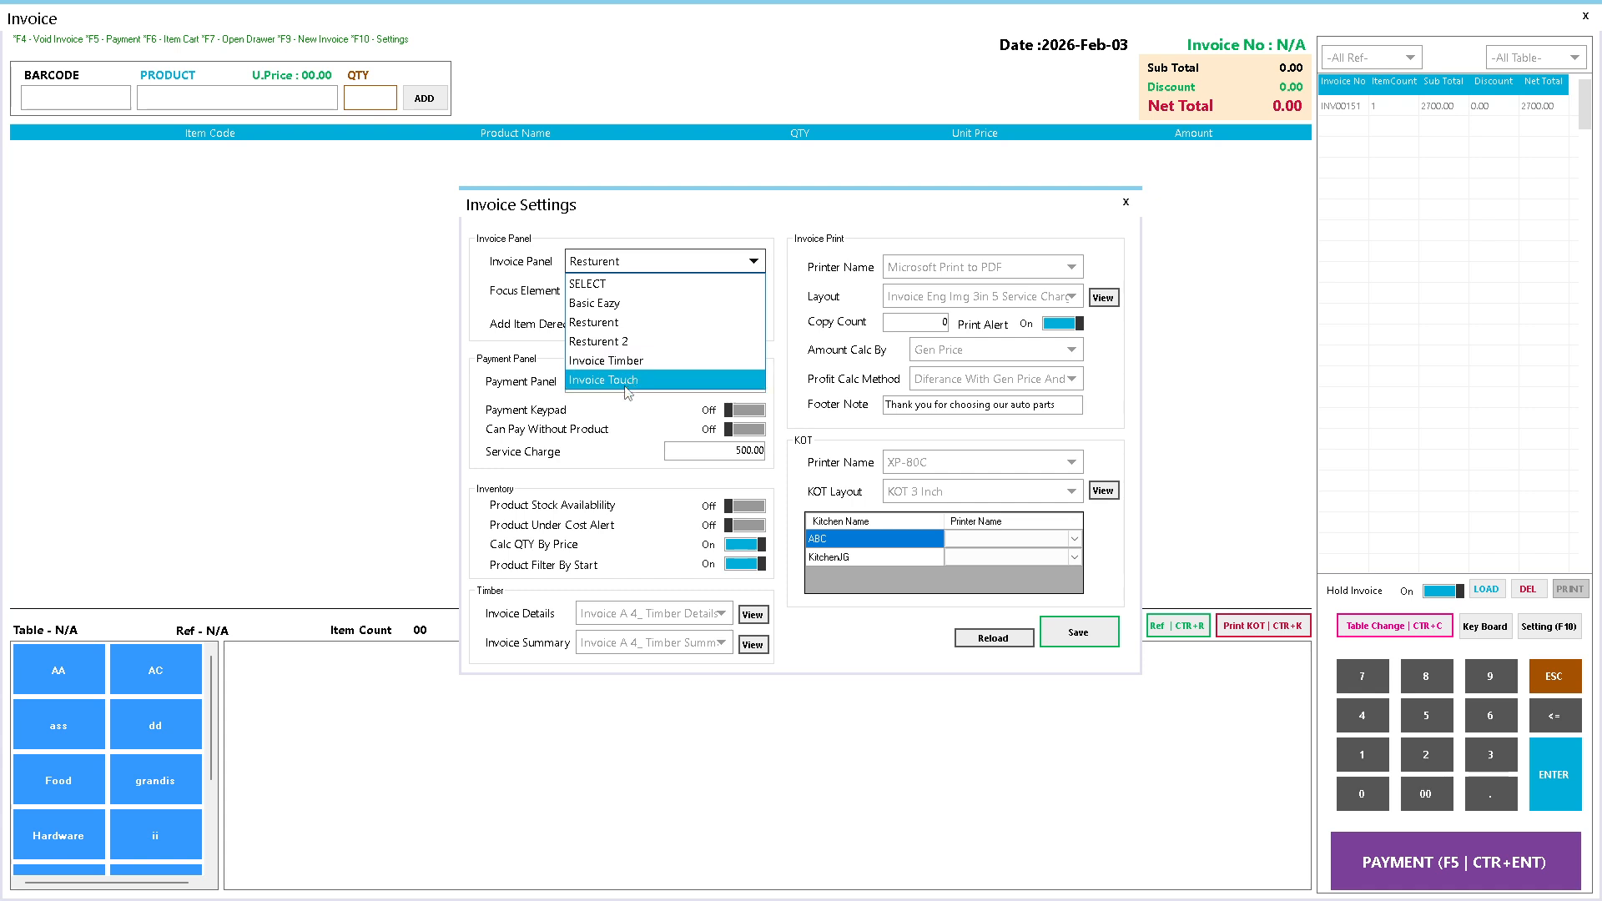
left_click(625, 382)
- Save the Invoice Touch setting and reopen the invoice in the touch layout
left_click(1078, 631)
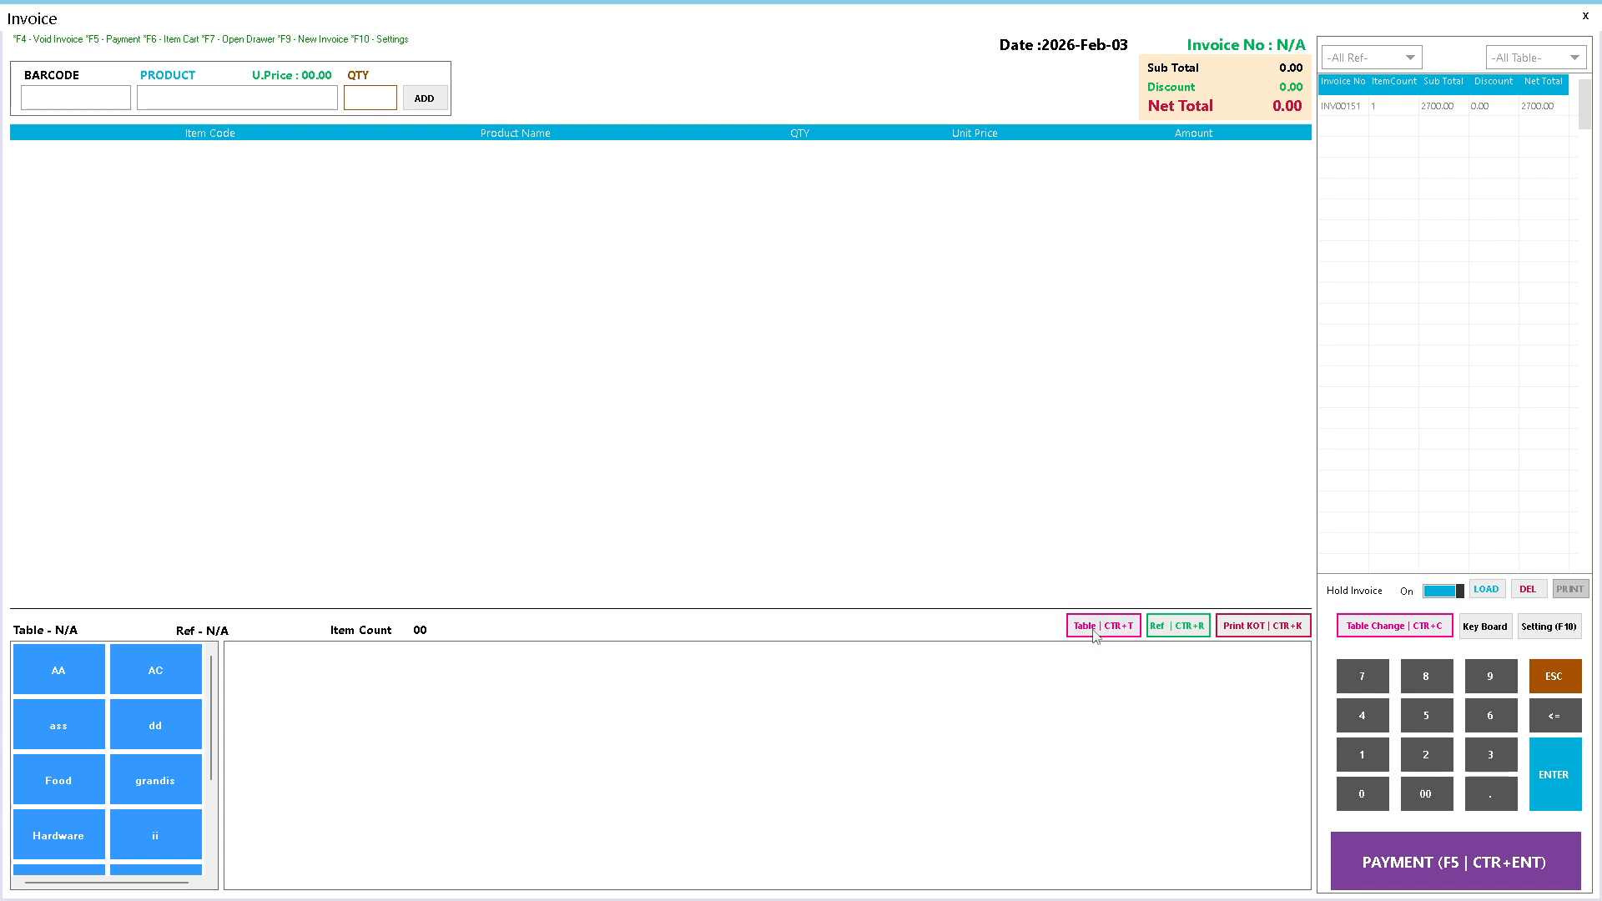
left_click(1585, 16)
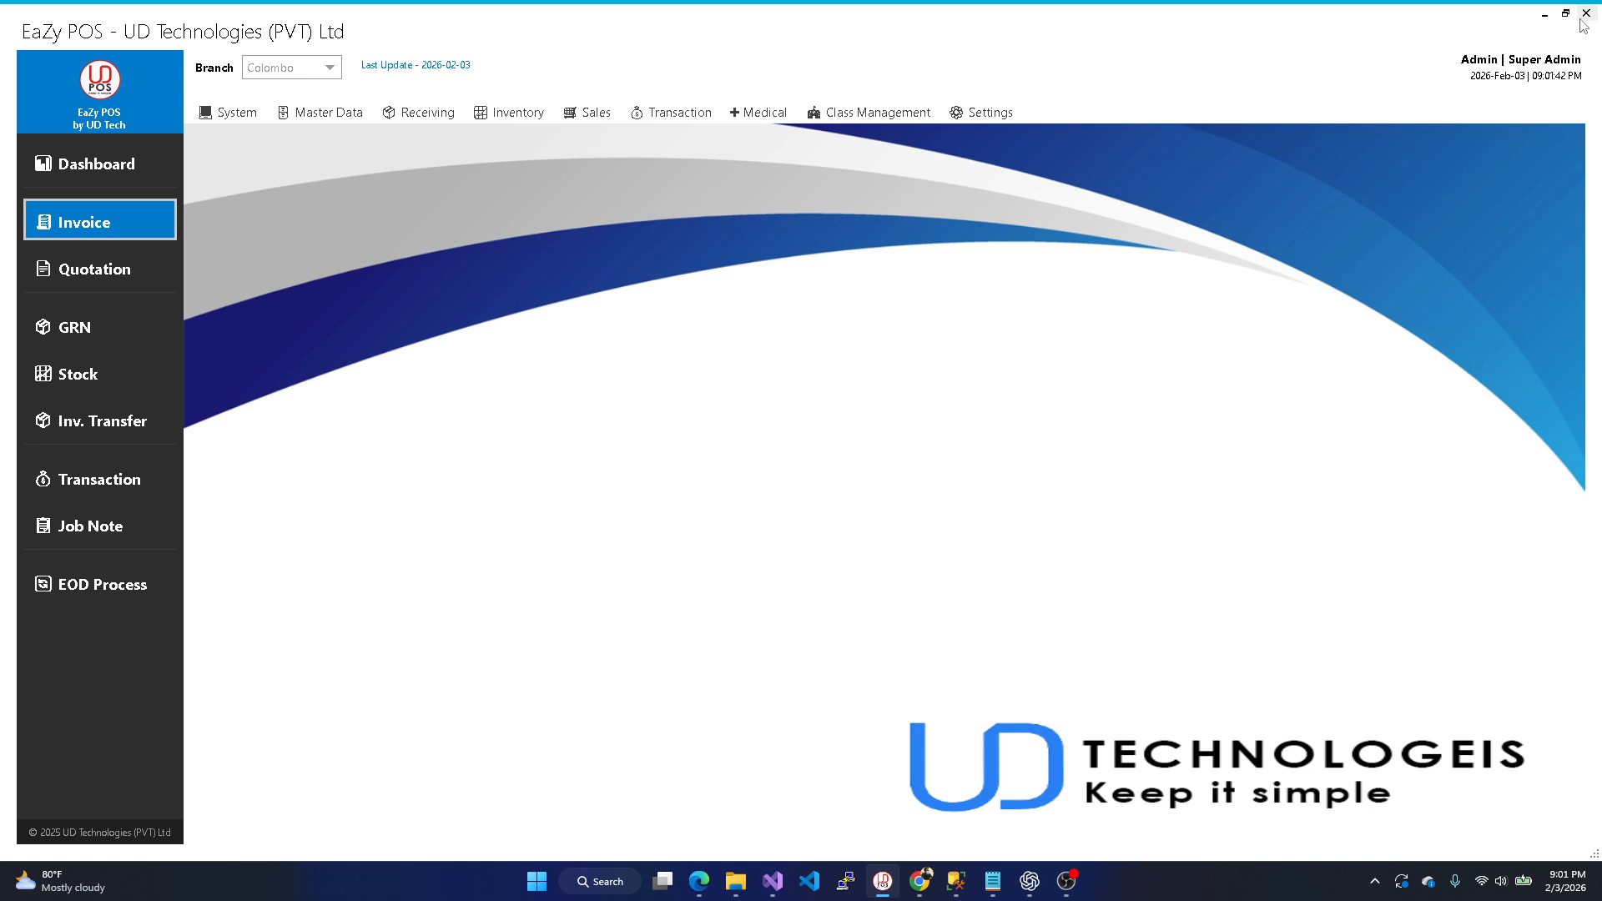
left_click(107, 222)
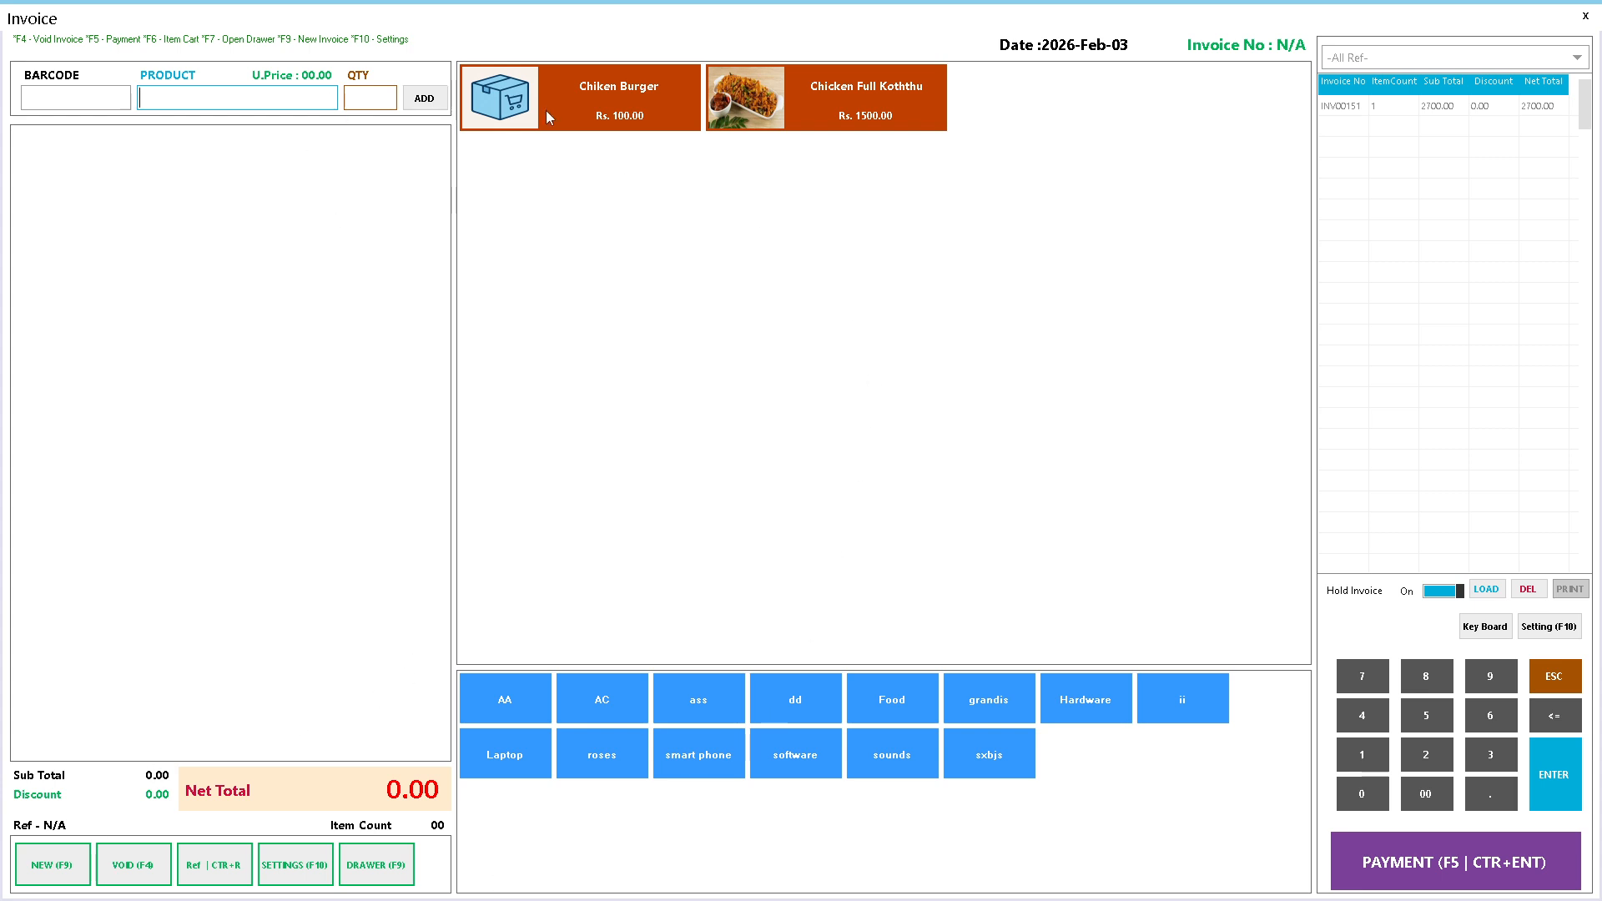
- Add Chiken Burger and the 900.00 ii item to invoice INV00152, totalling 1000.00
left_click(584, 96)
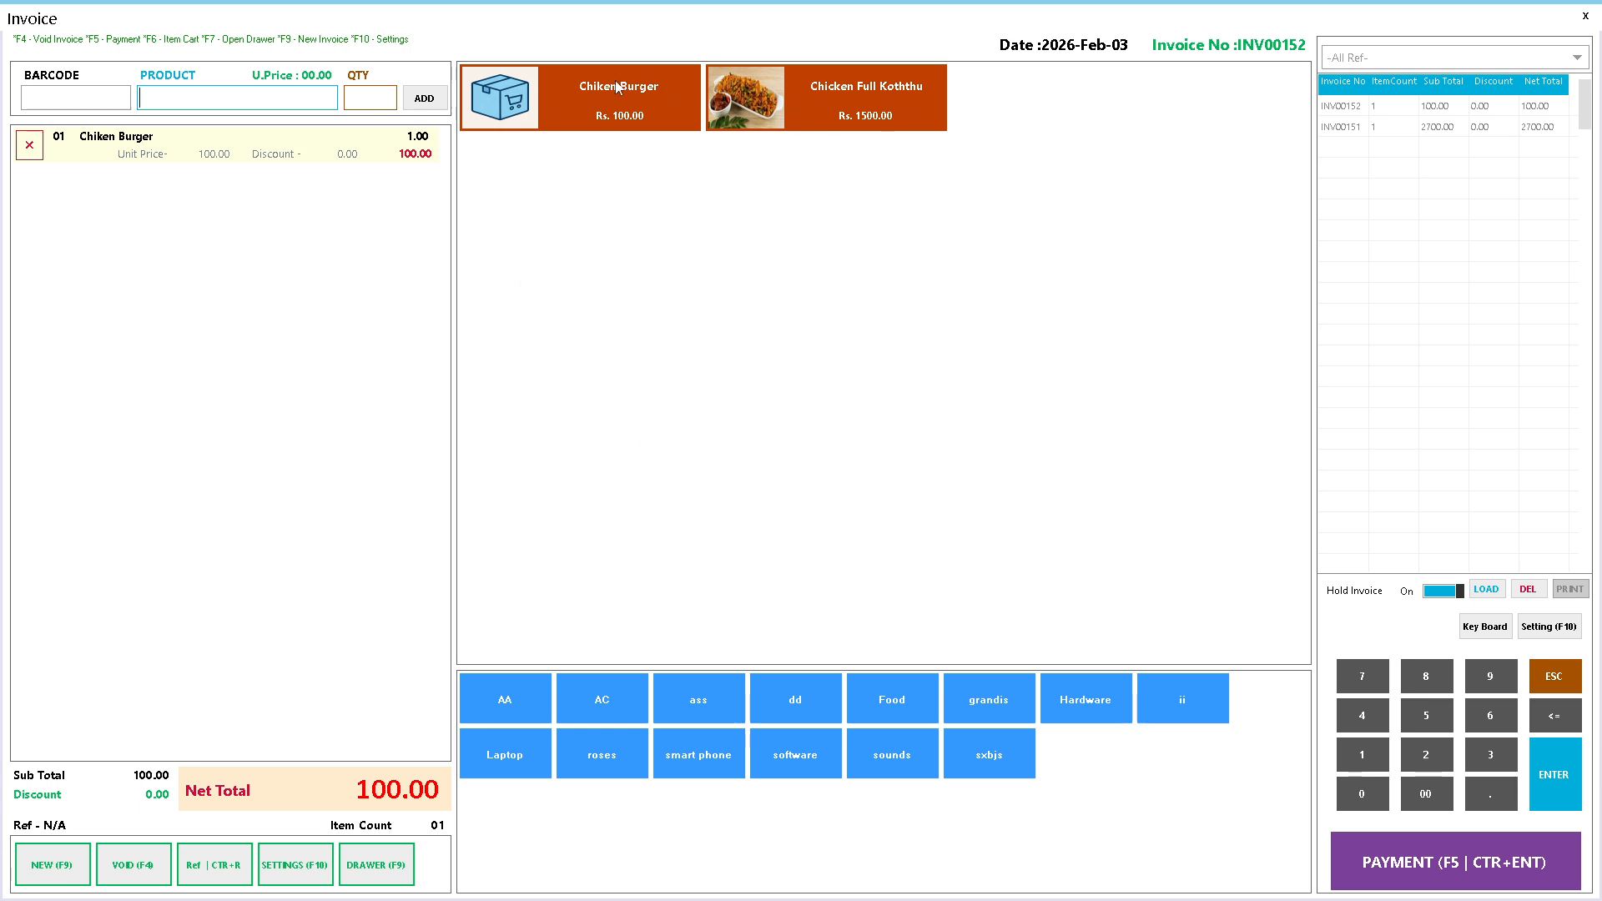
left_click(499, 695)
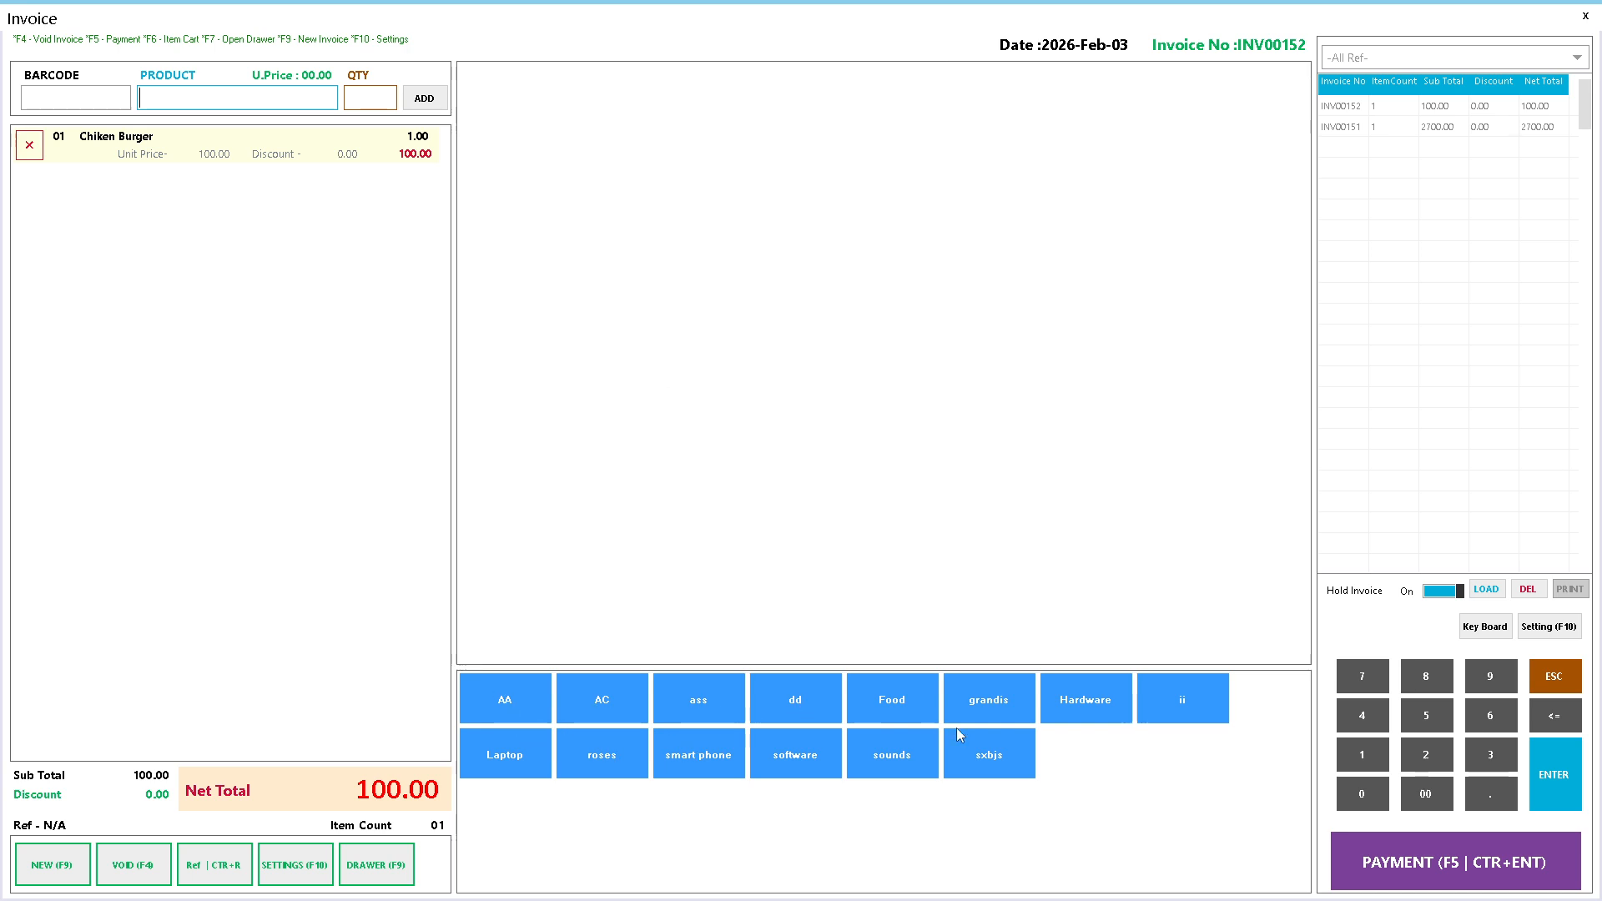
left_click(1193, 704)
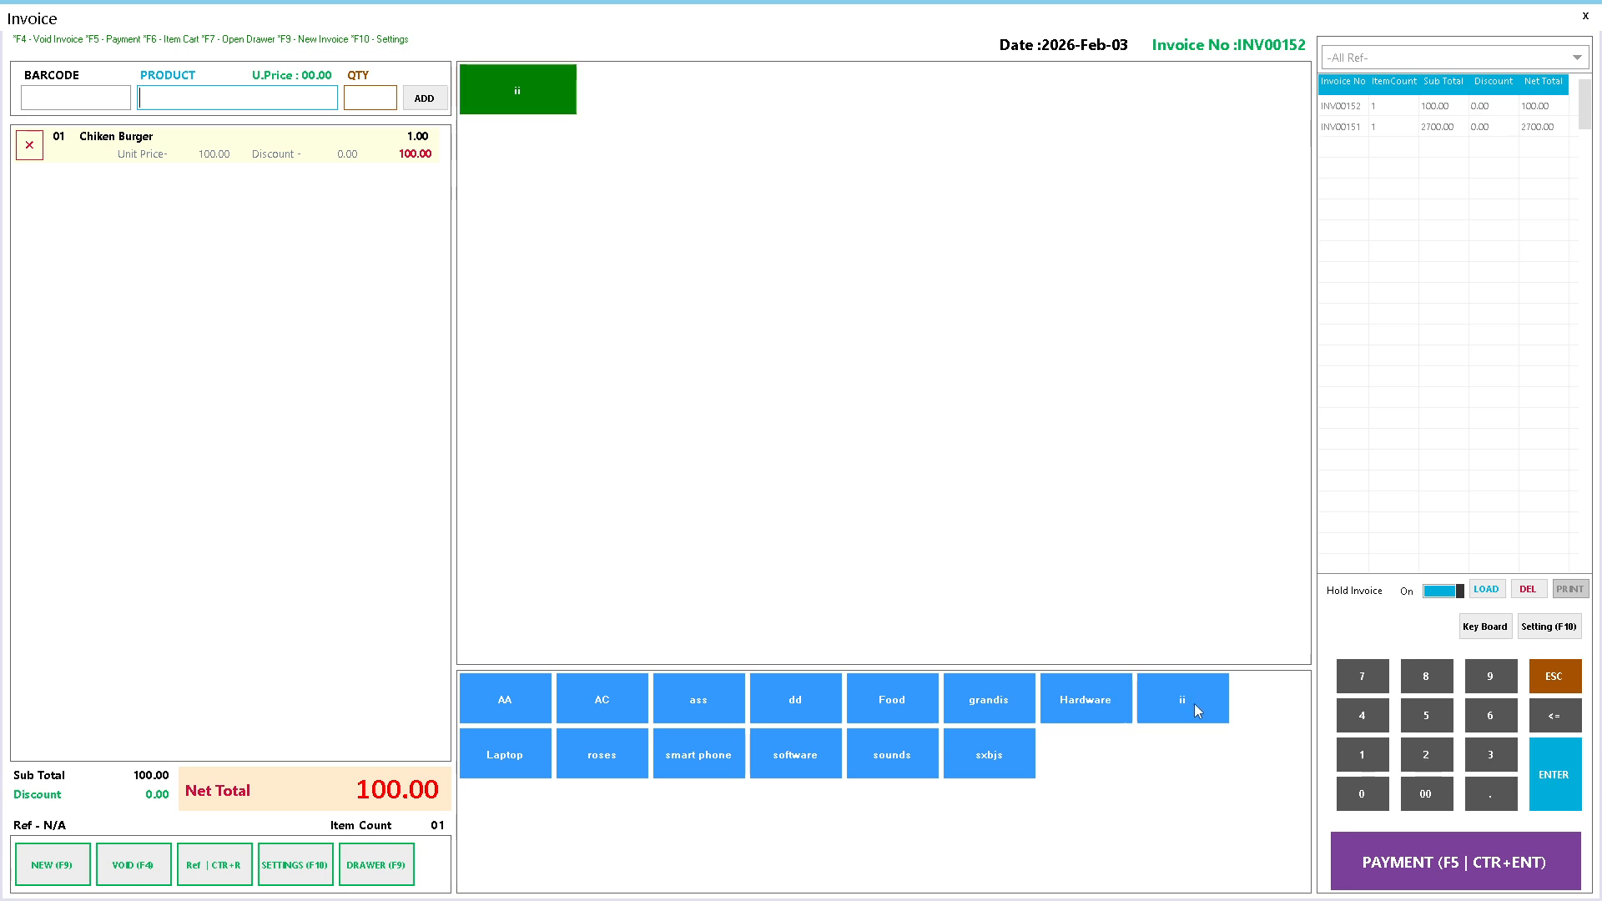
left_click(473, 76)
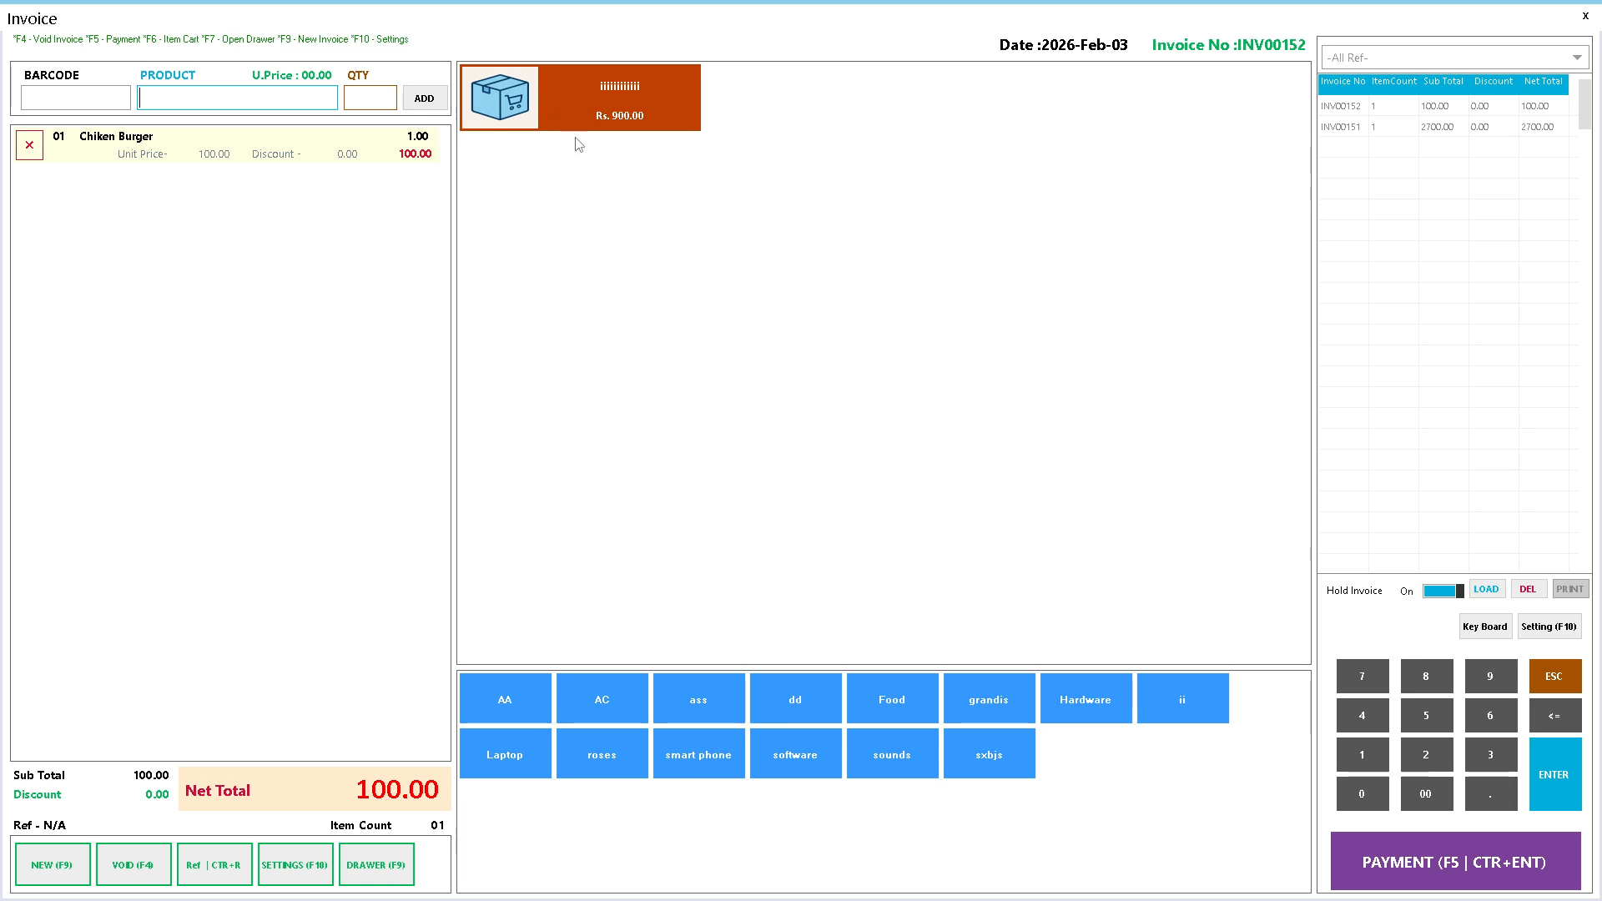
left_click(565, 125)
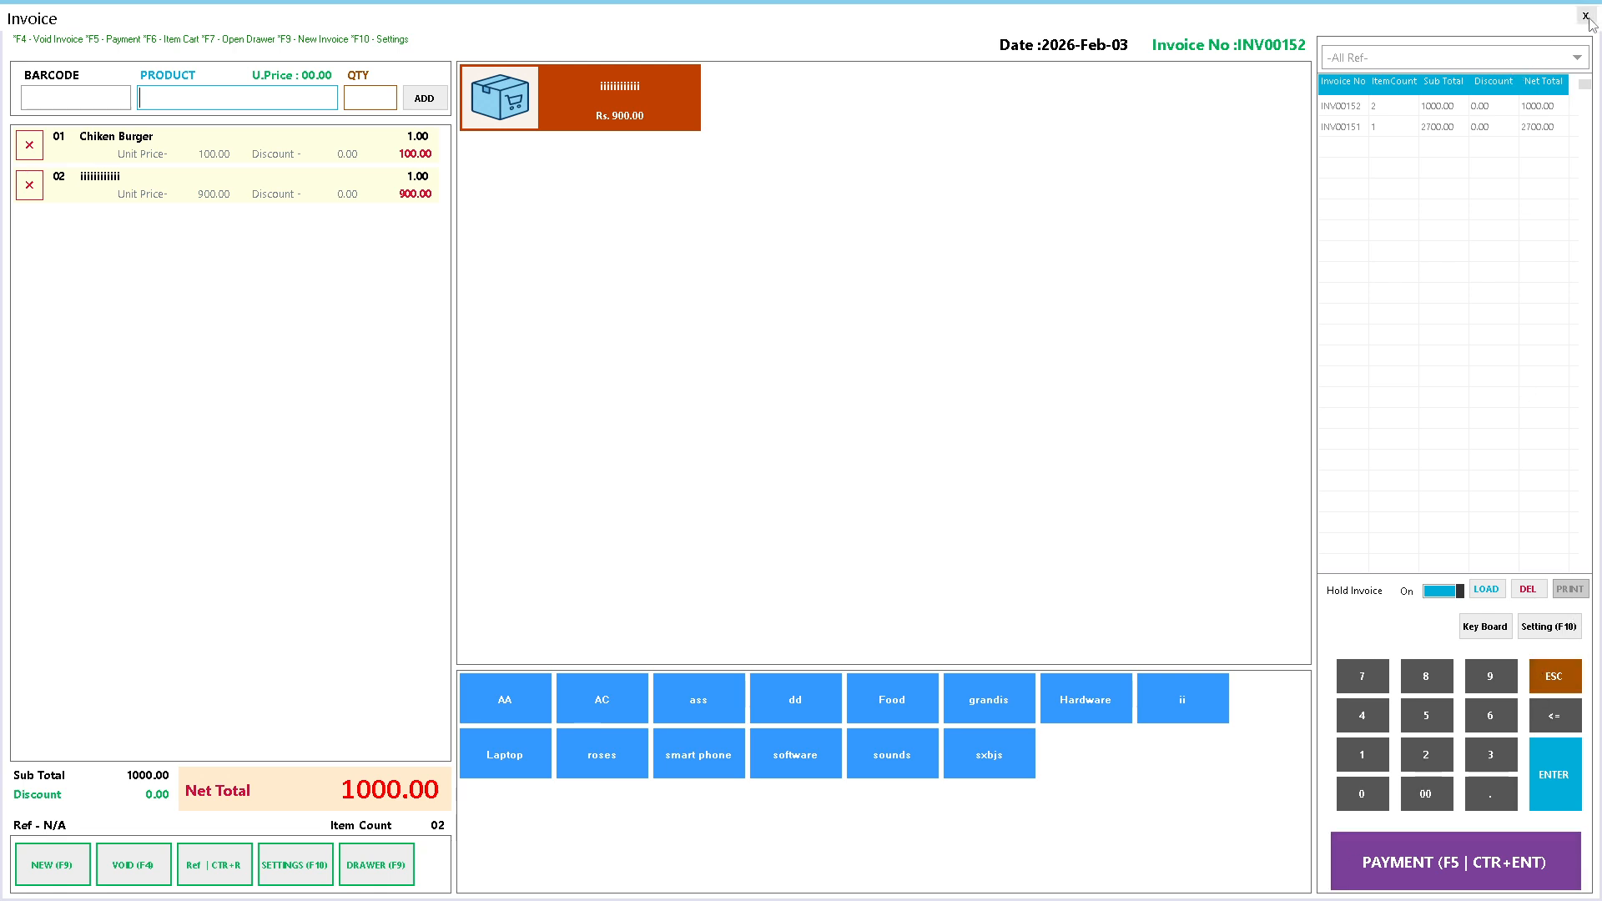
- Preview the sample receipt layout from invoice settings, then close settings and the invoice
left_click(1543, 628)
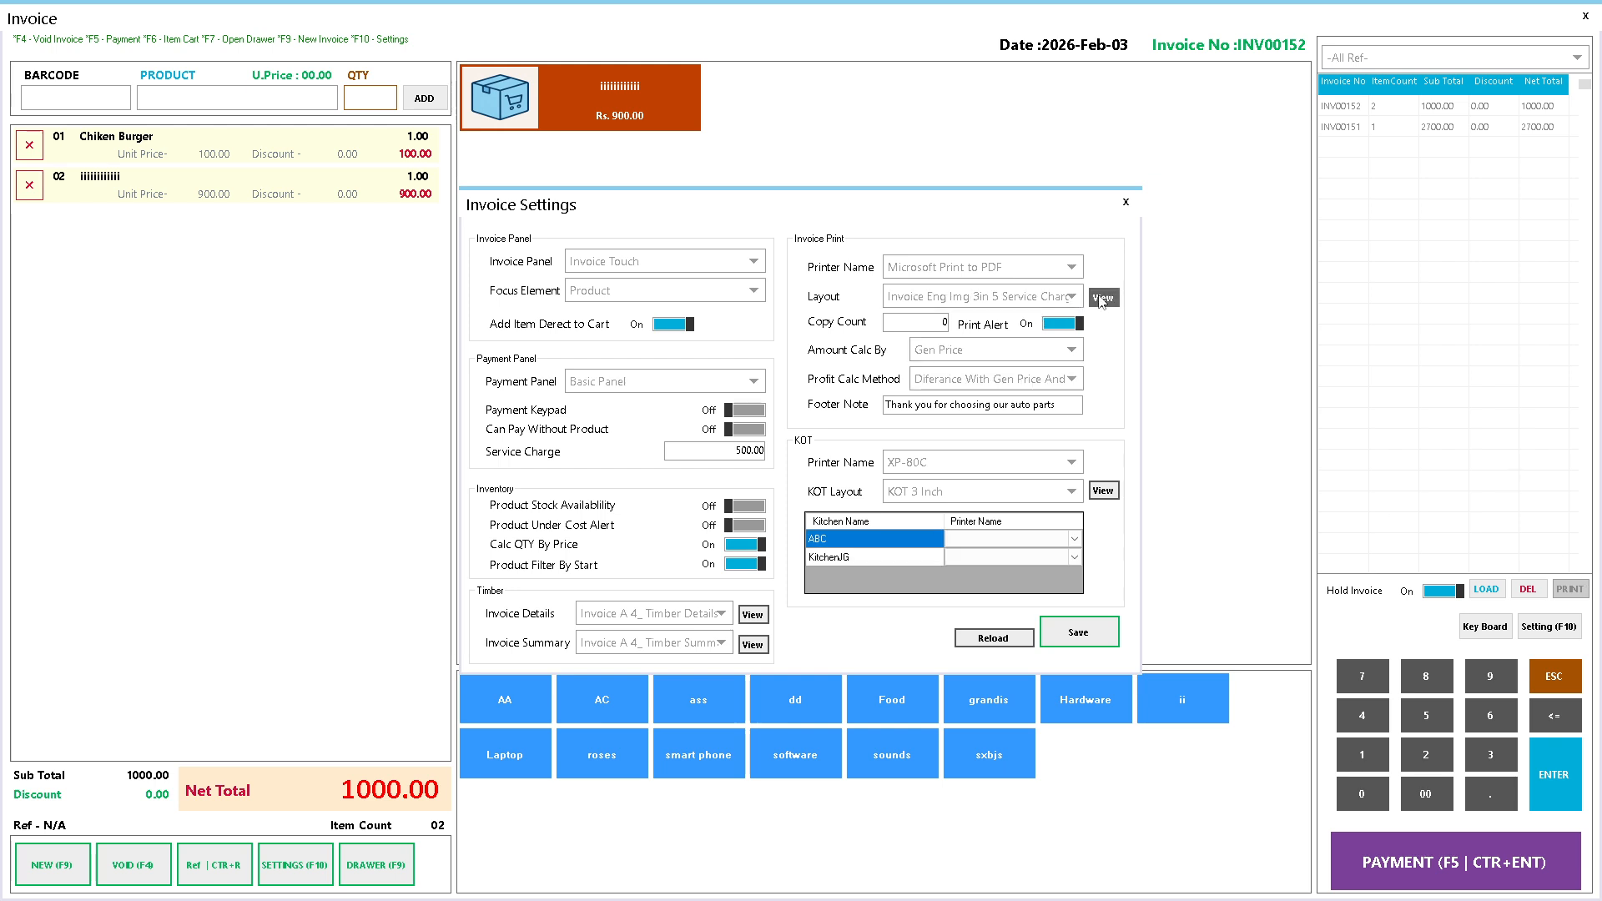
left_click(1102, 297)
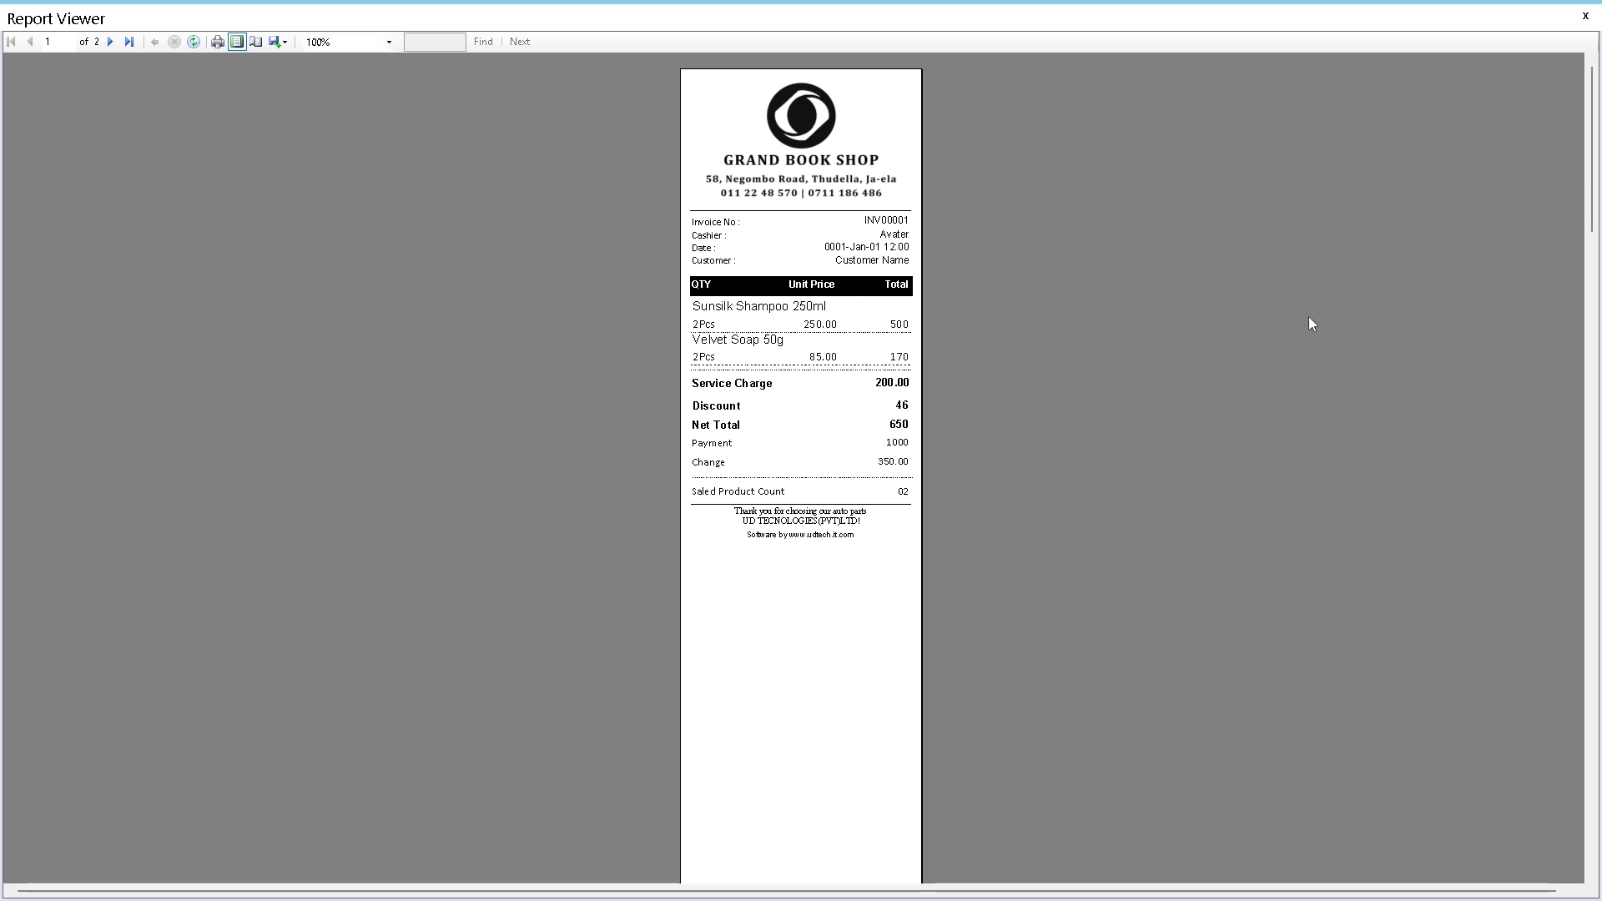
left_click(1585, 16)
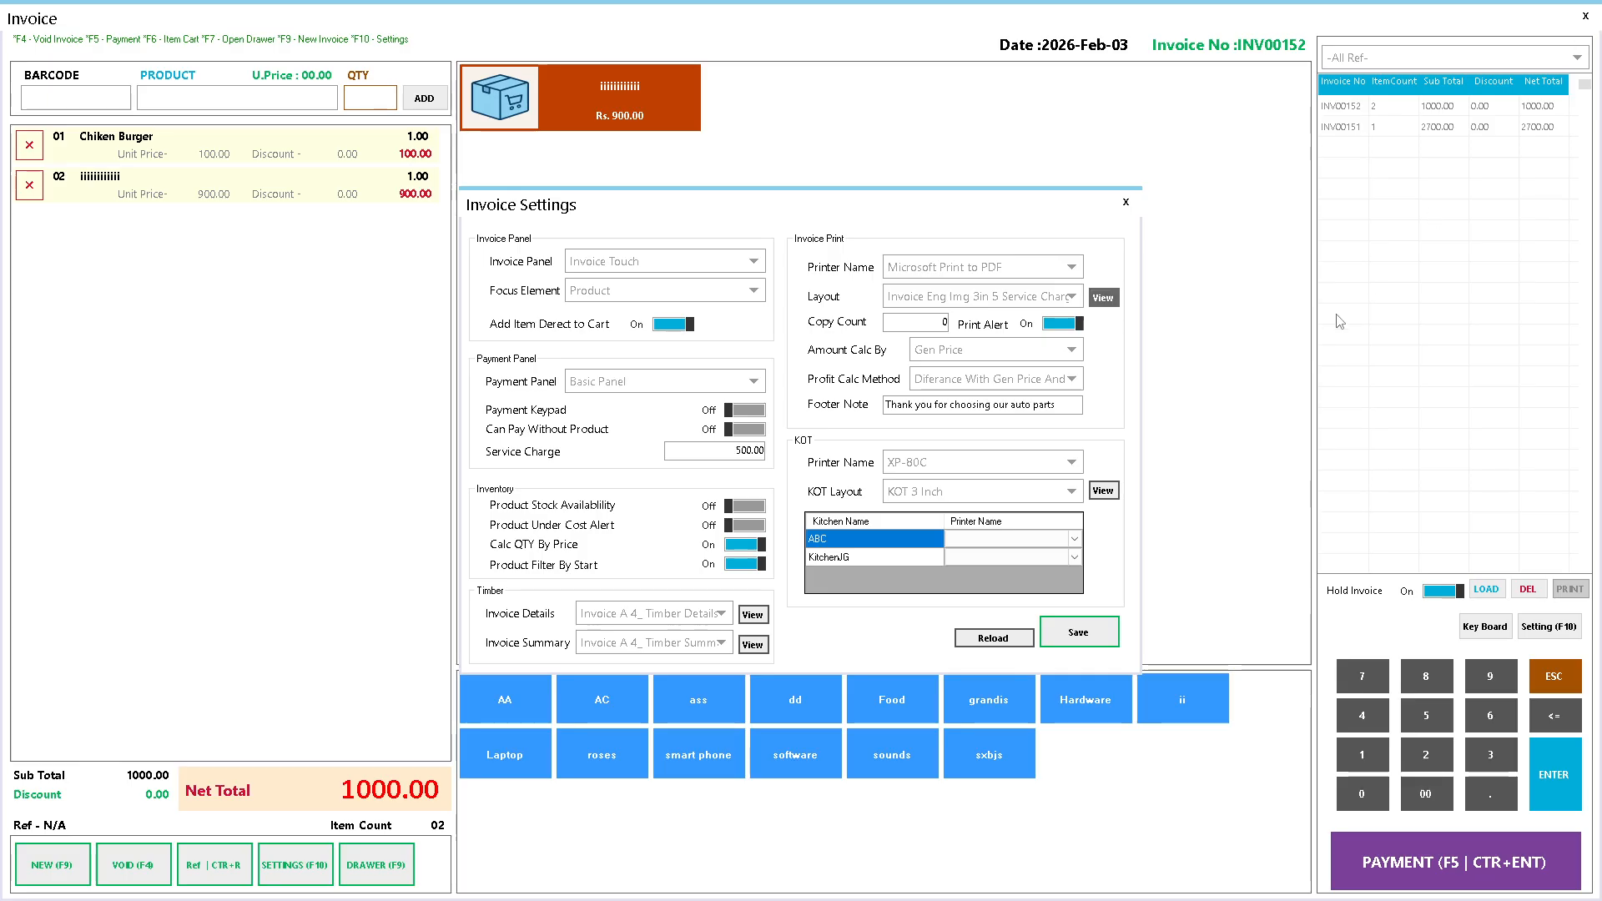
left_click(1126, 203)
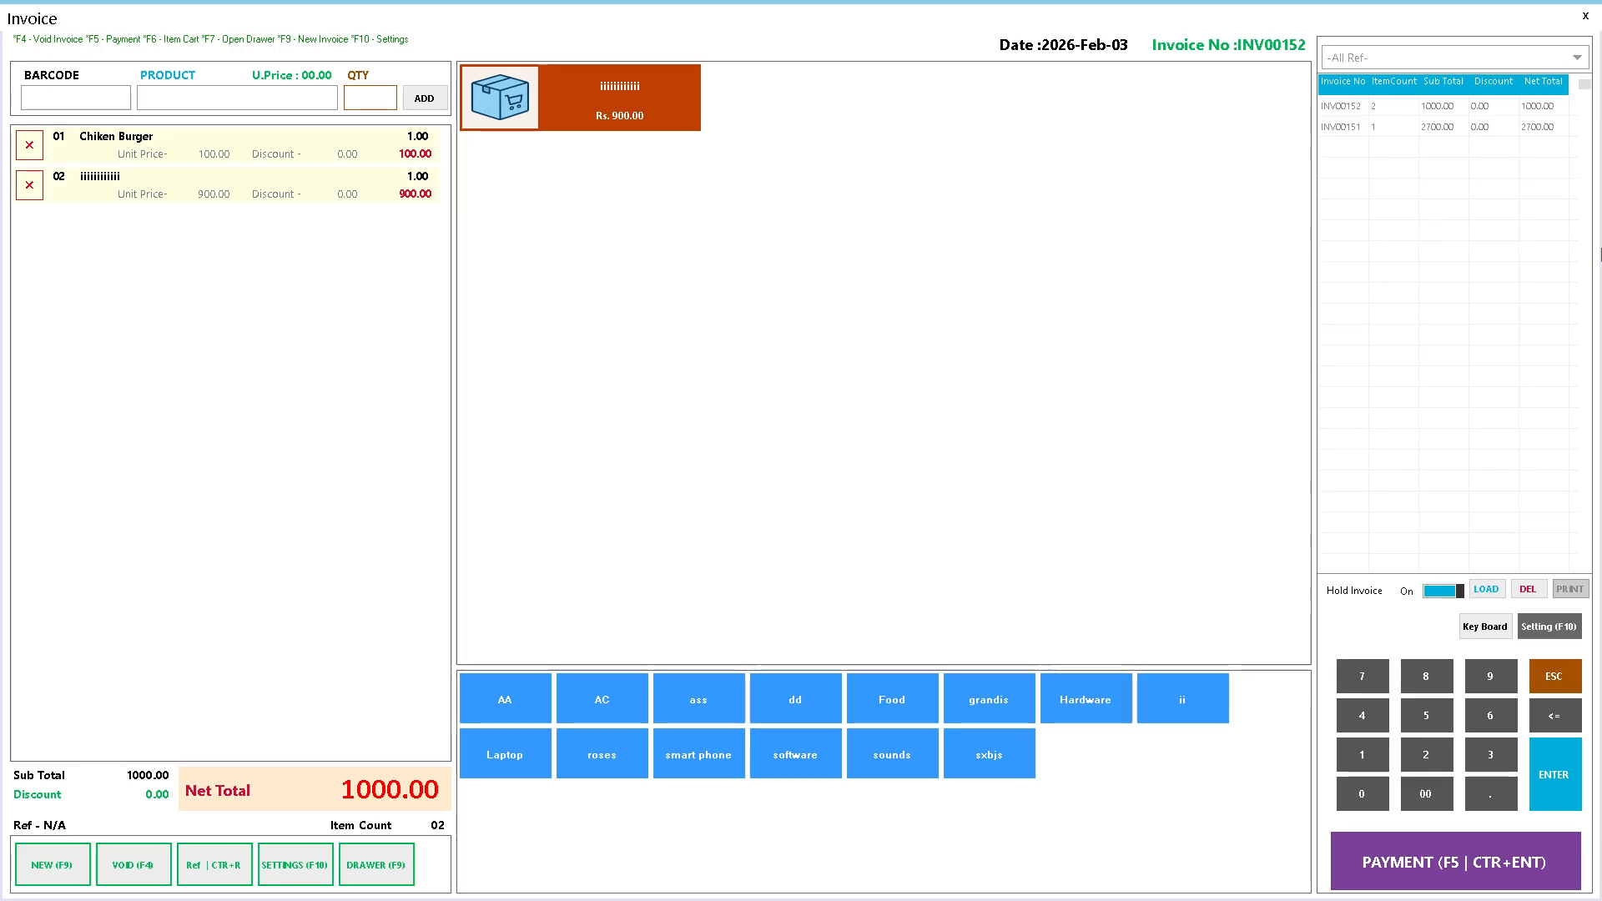
left_click(1585, 16)
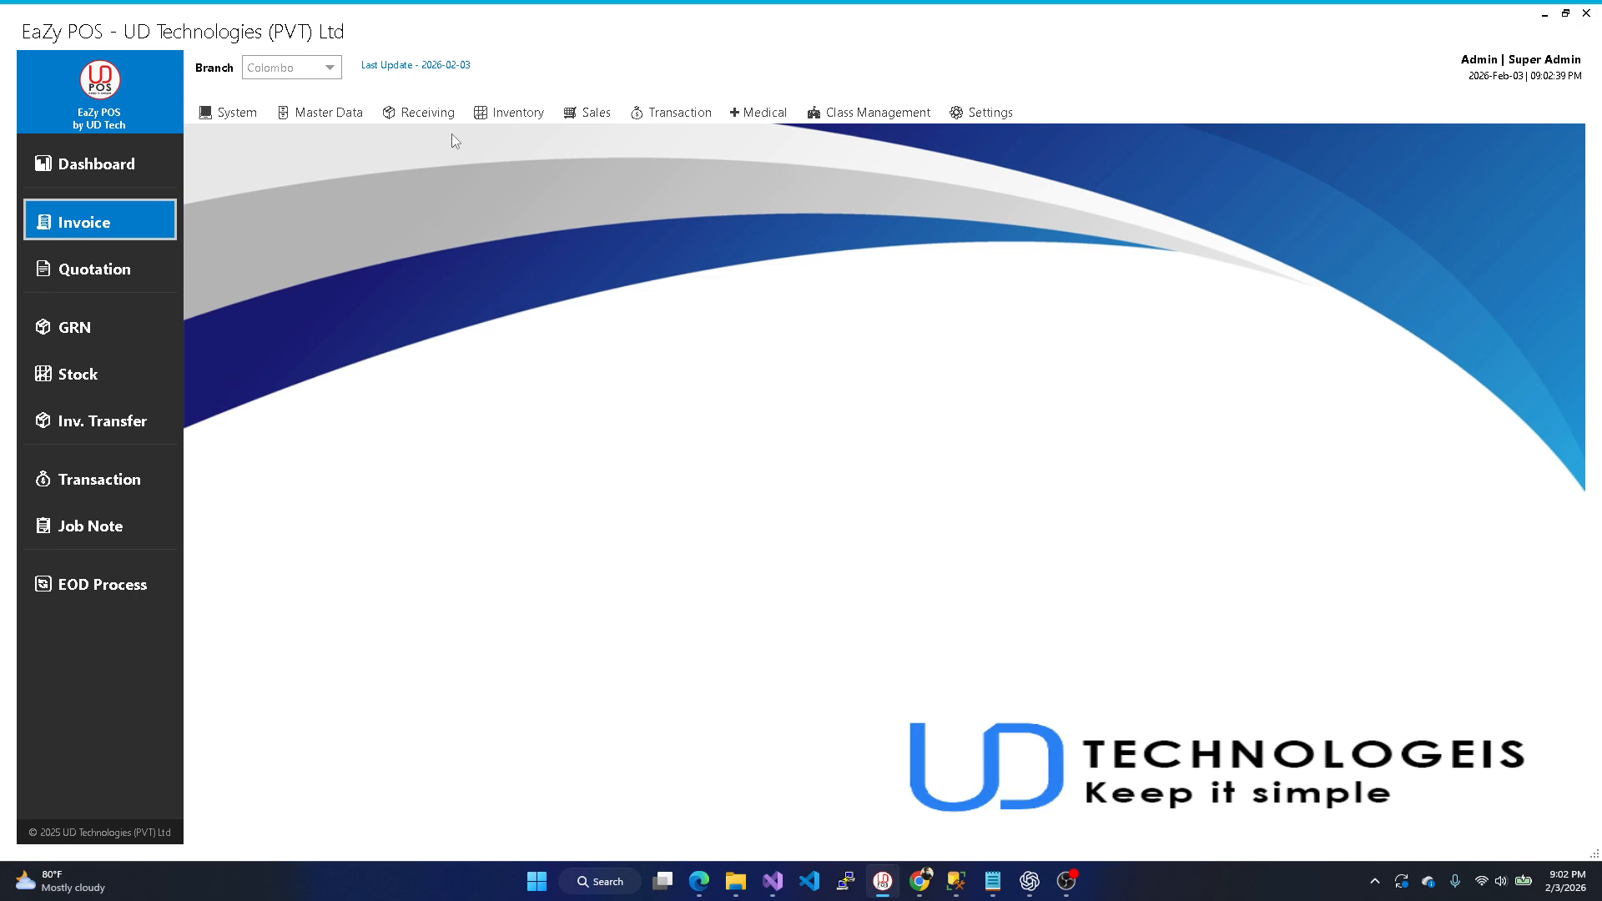
left_click(591, 111)
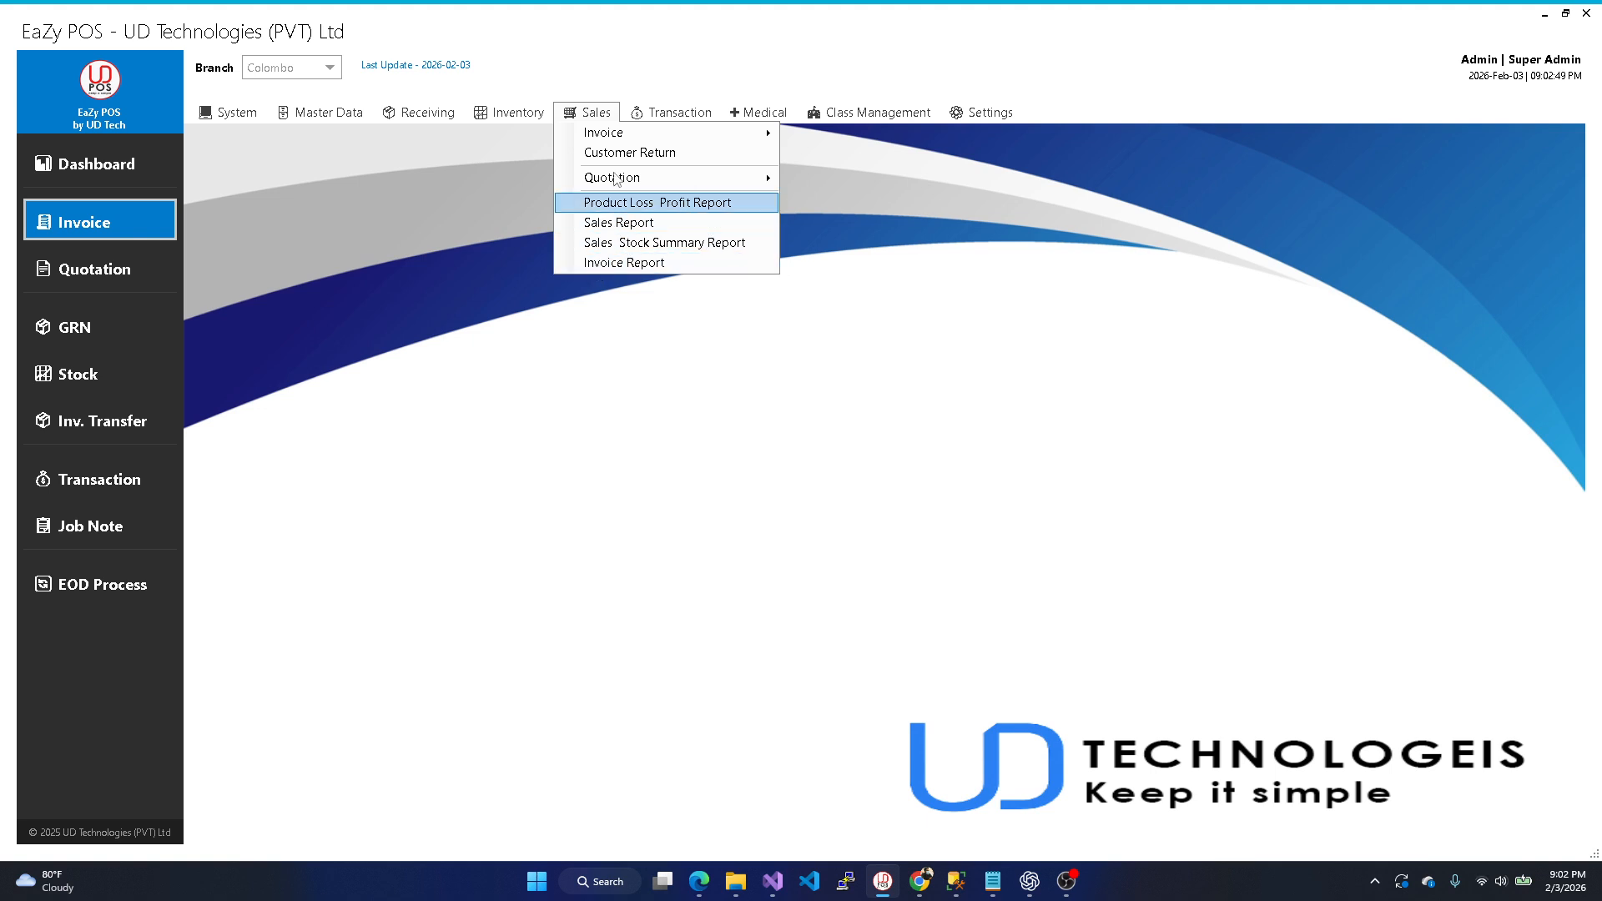
left_click(654, 96)
left_click(678, 115)
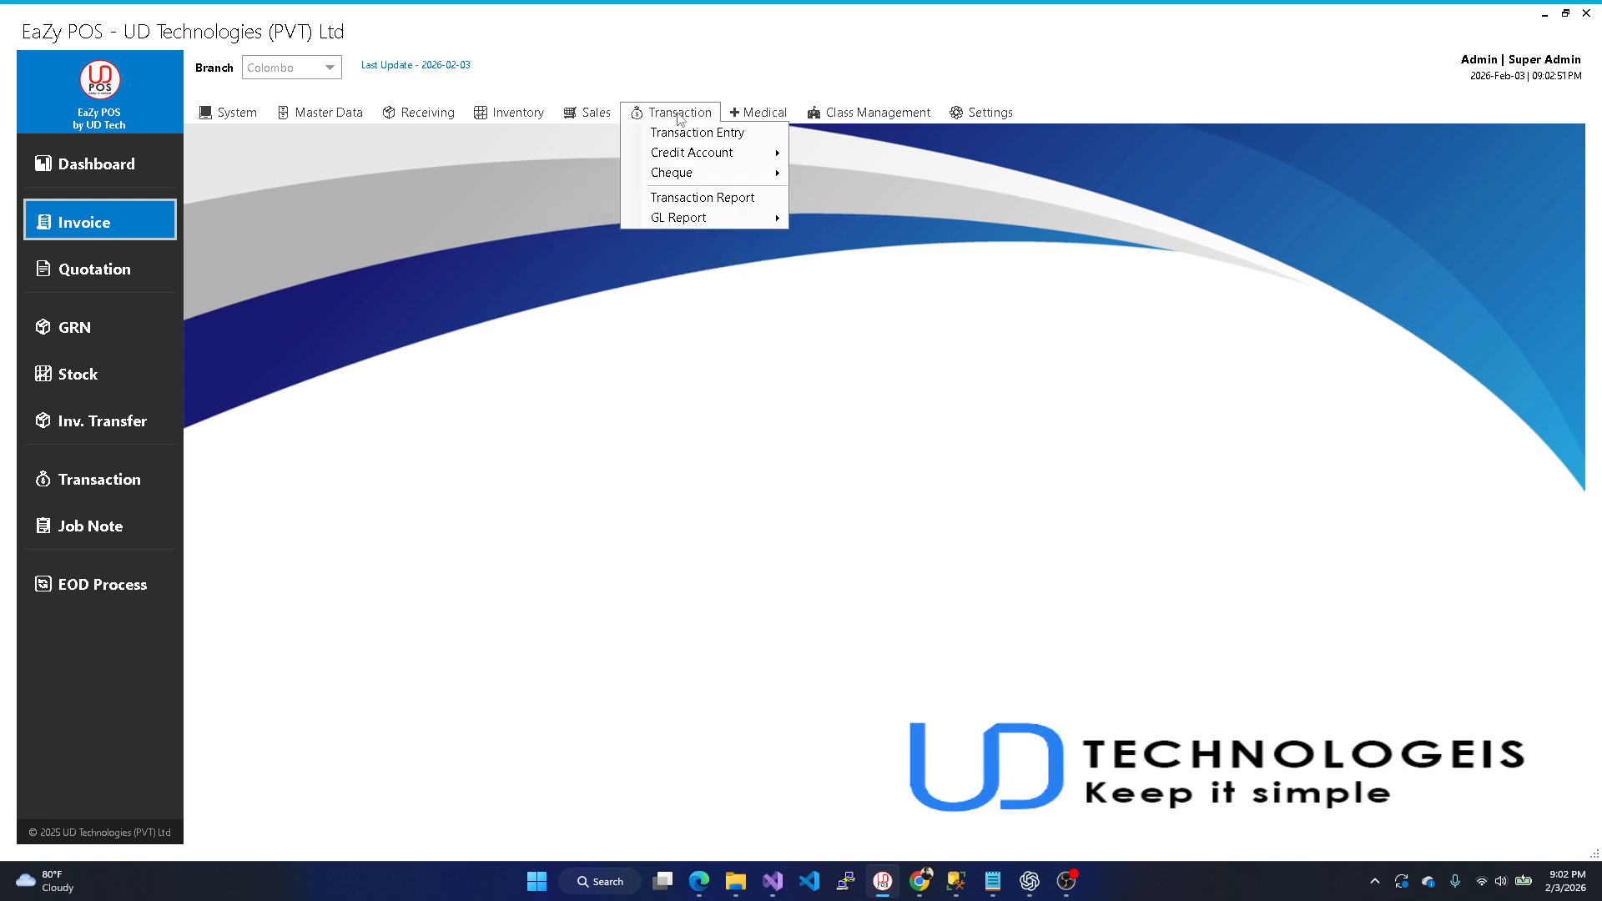
mouse_move(686, 150)
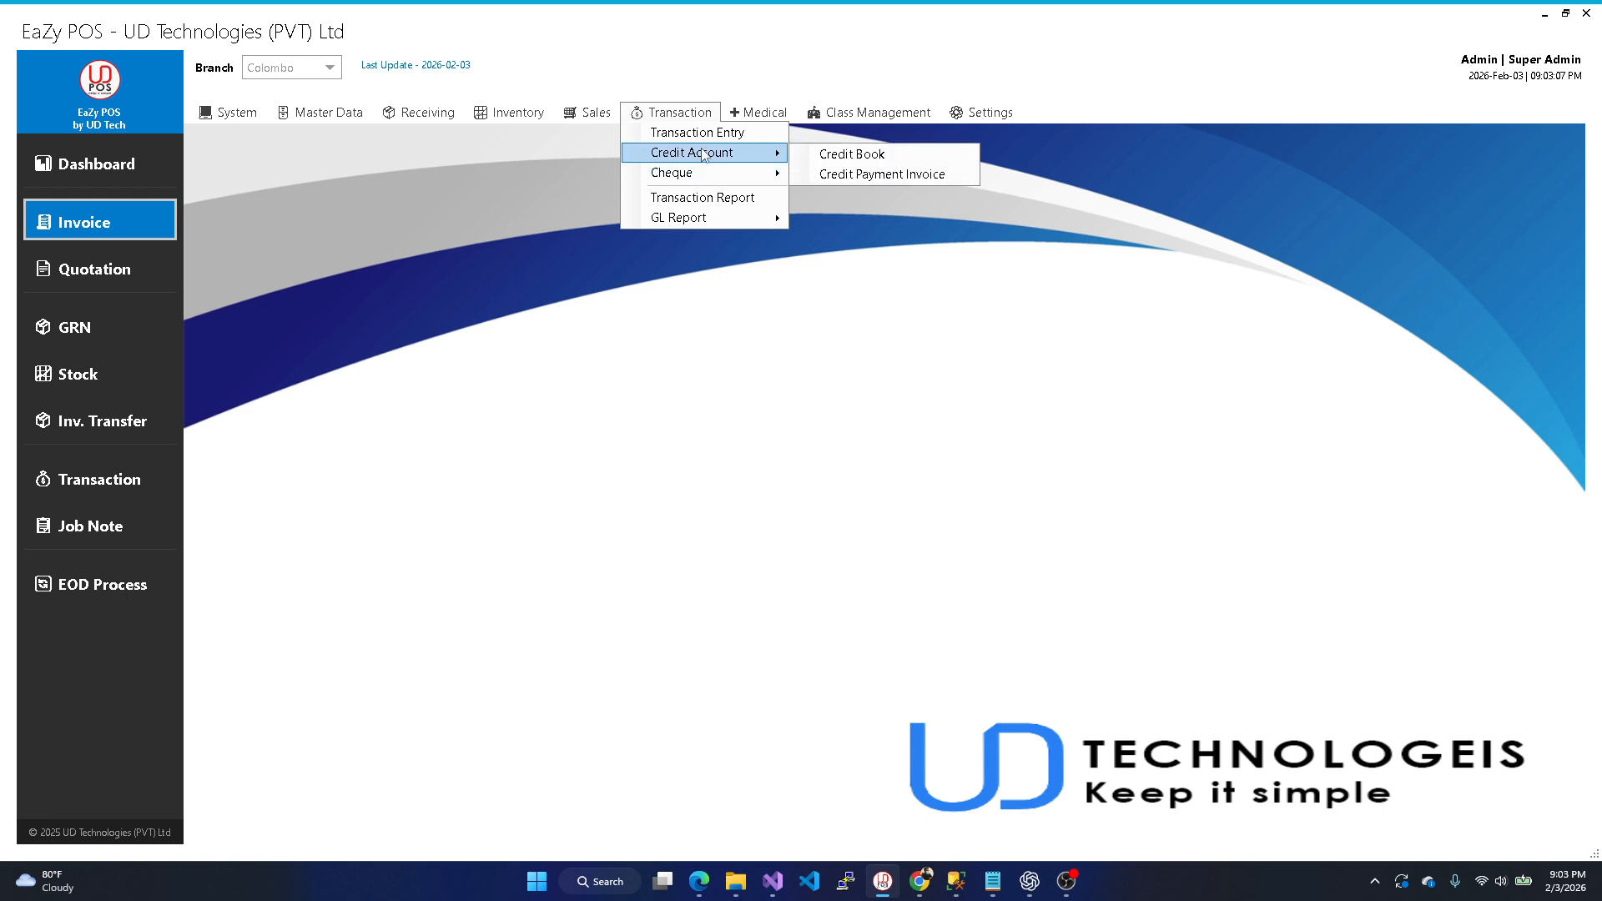
left_click(683, 138)
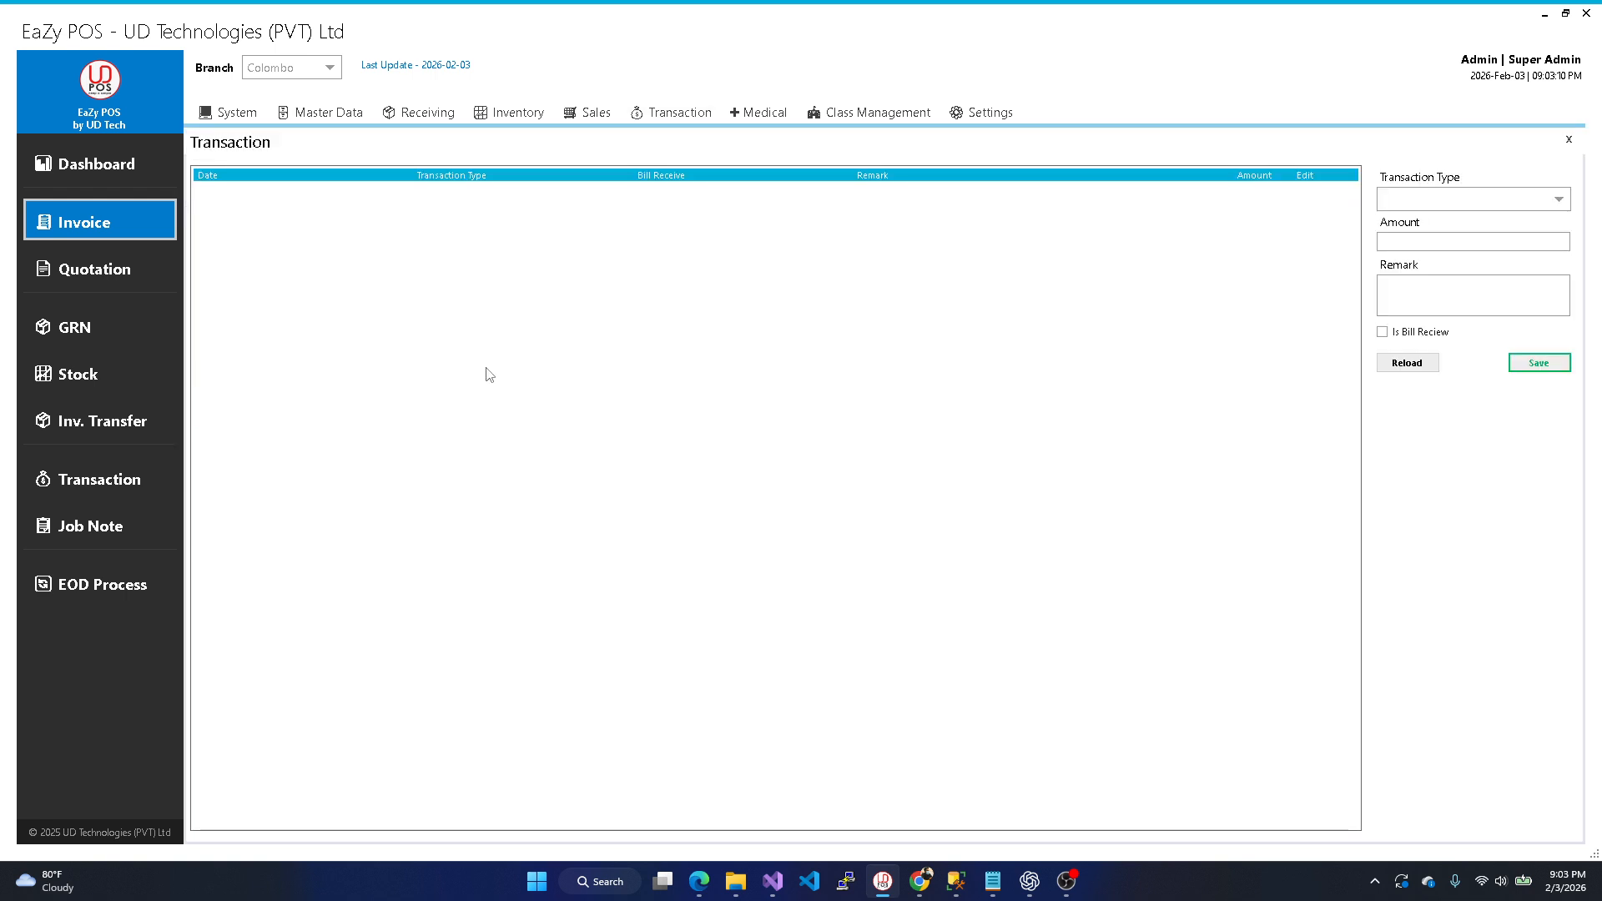
left_click(1558, 200)
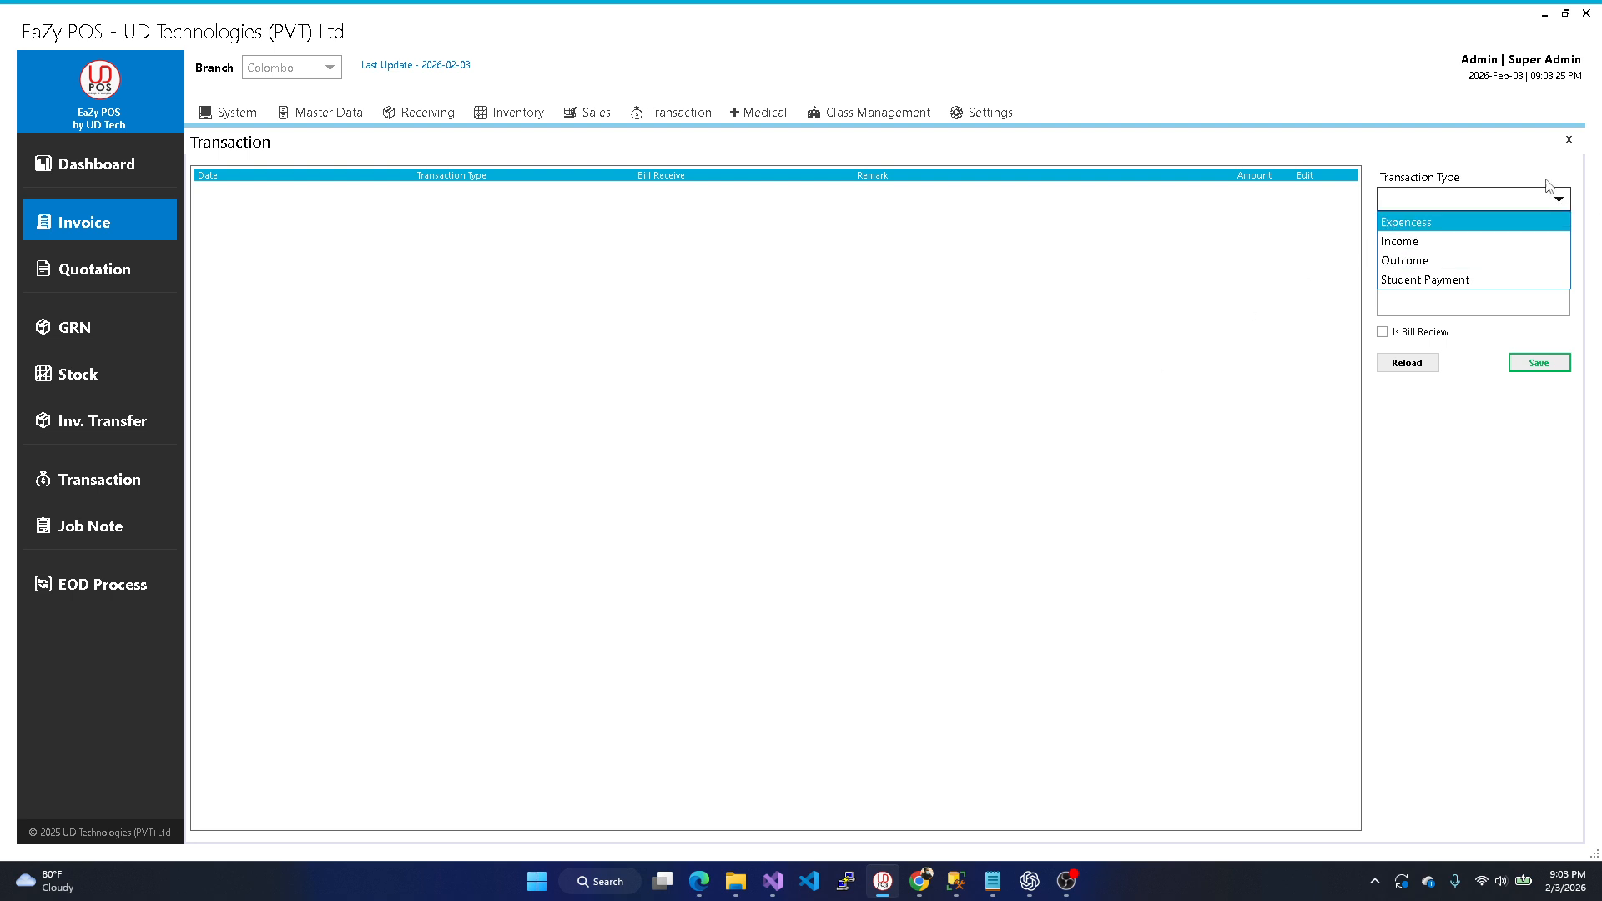
left_click(1568, 139)
left_click(1569, 140)
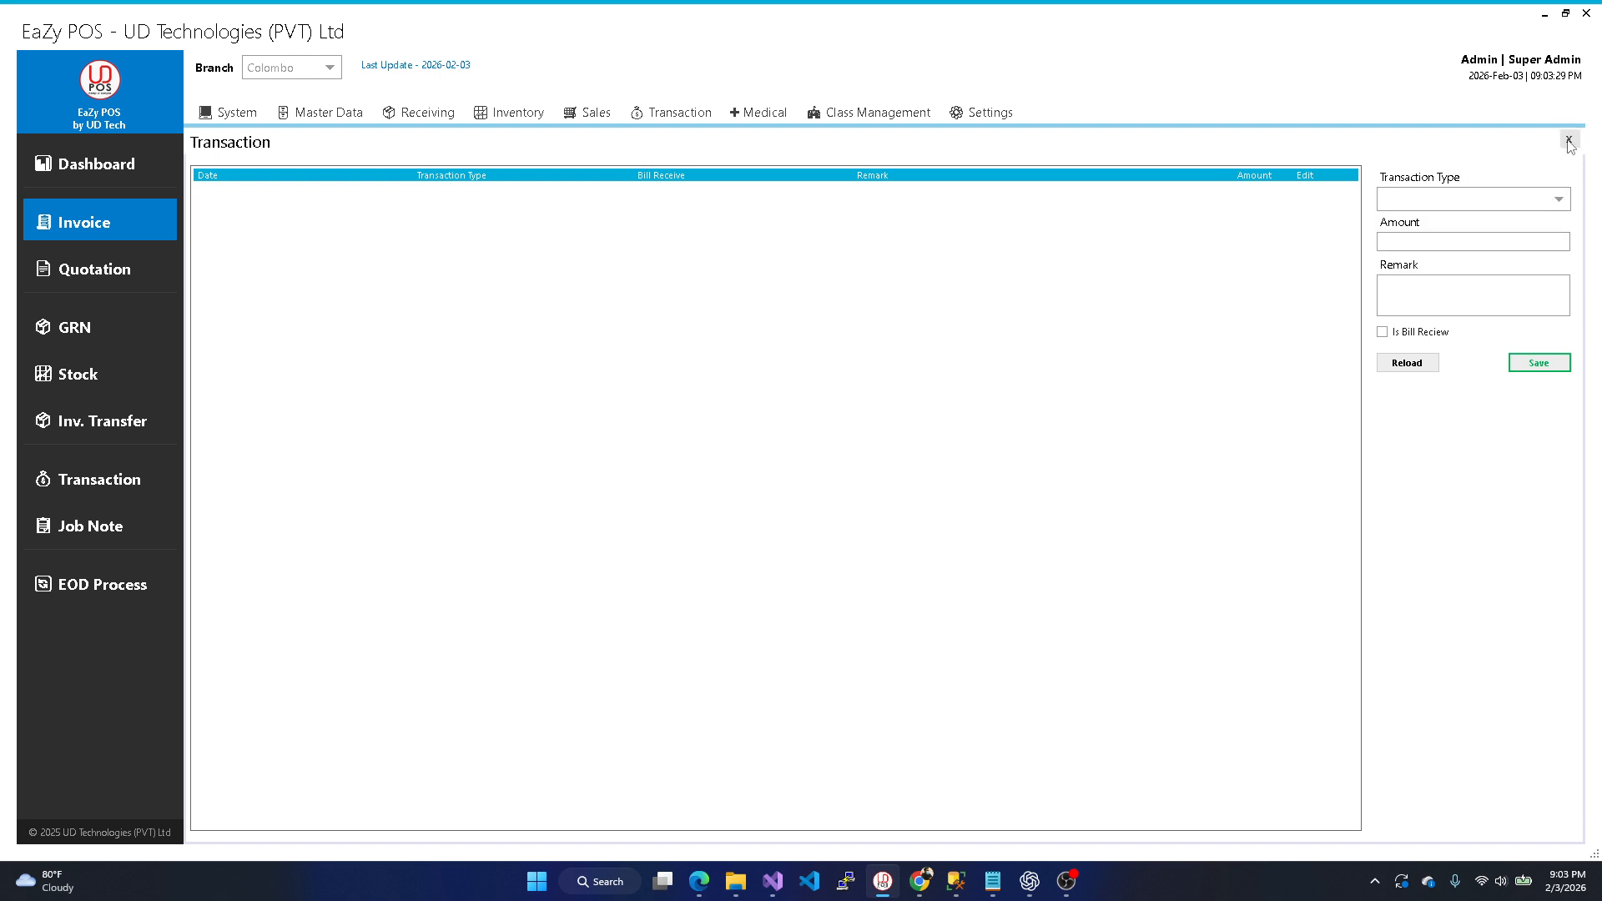
left_click(1569, 140)
left_click(757, 112)
- Browse the Cheque, GL Report, Medical, Class Management, Settings and System menus, then open GRN
mouse_move(663, 112)
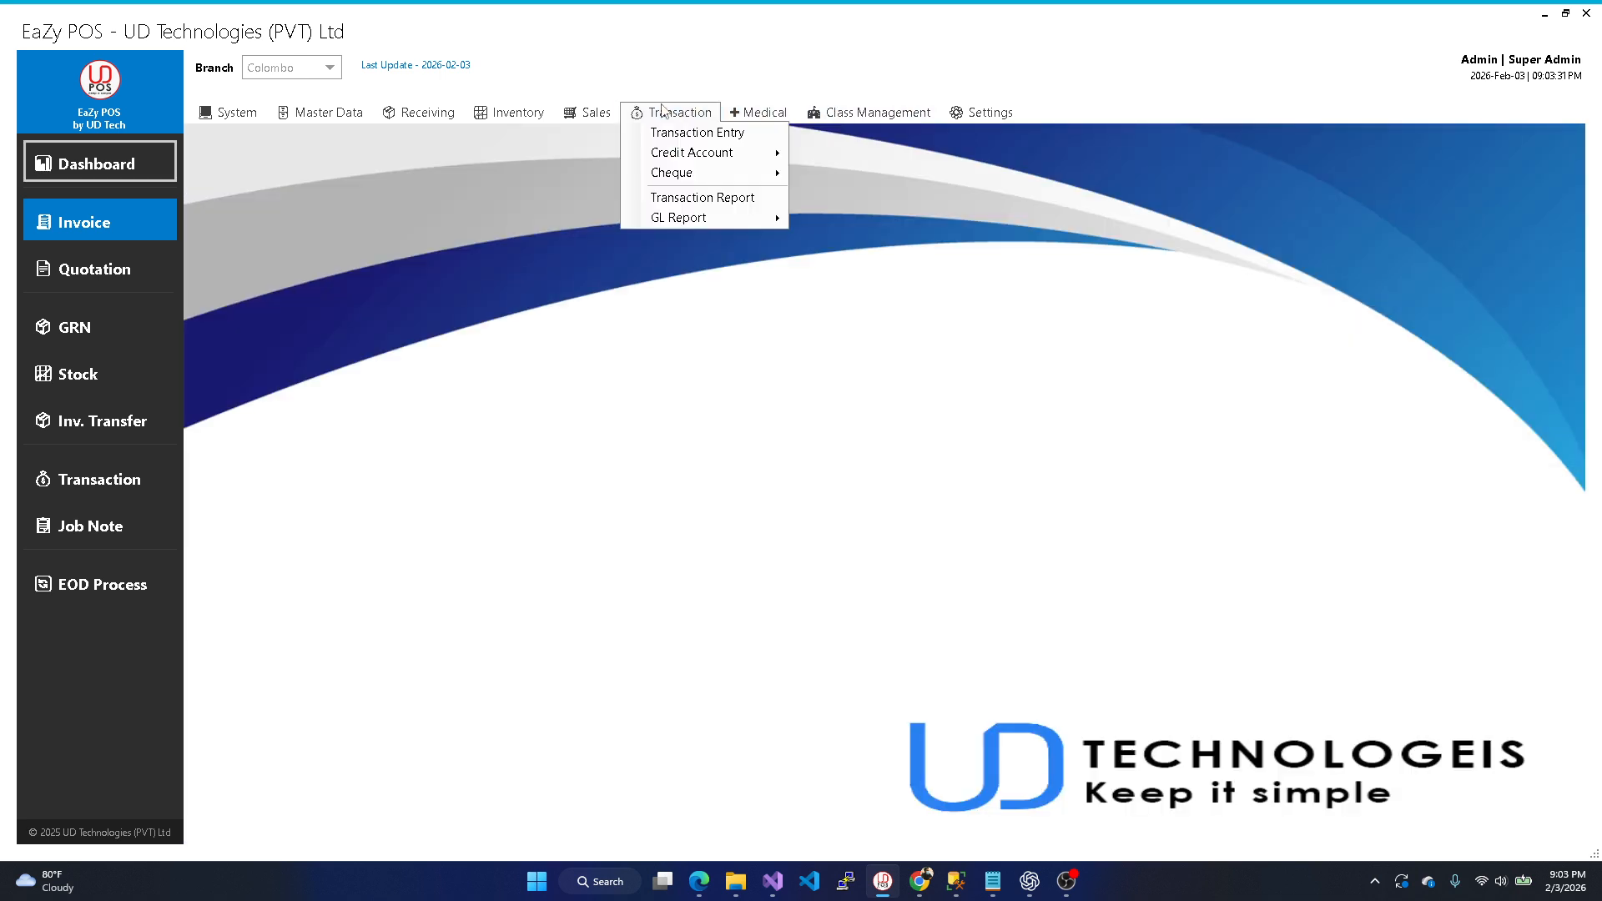
mouse_move(680, 177)
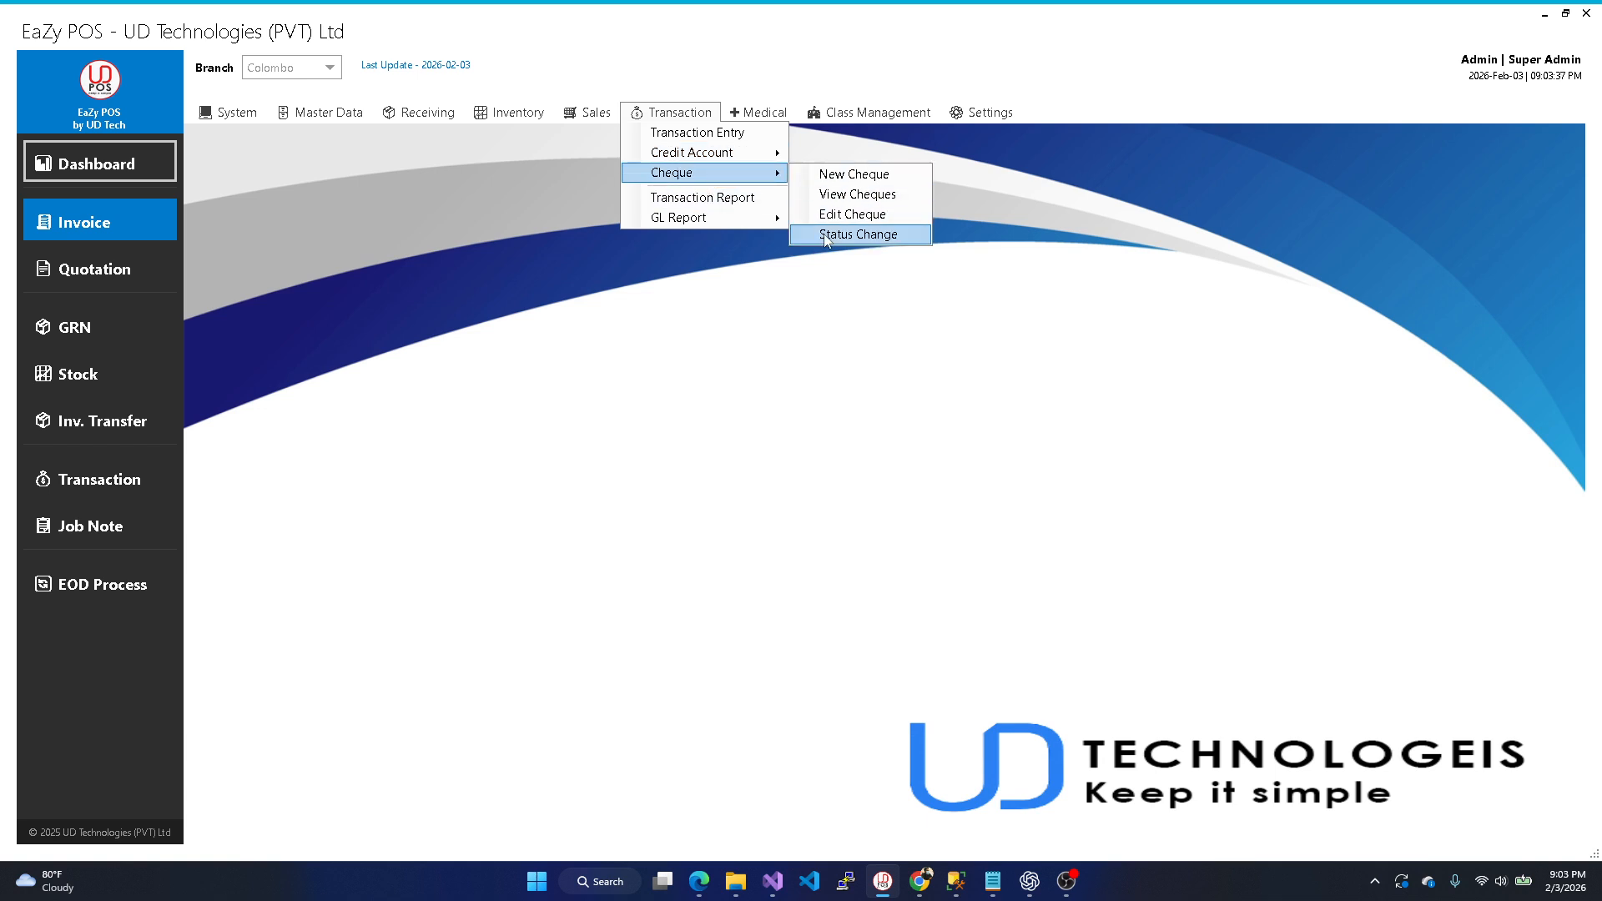
mouse_move(765, 223)
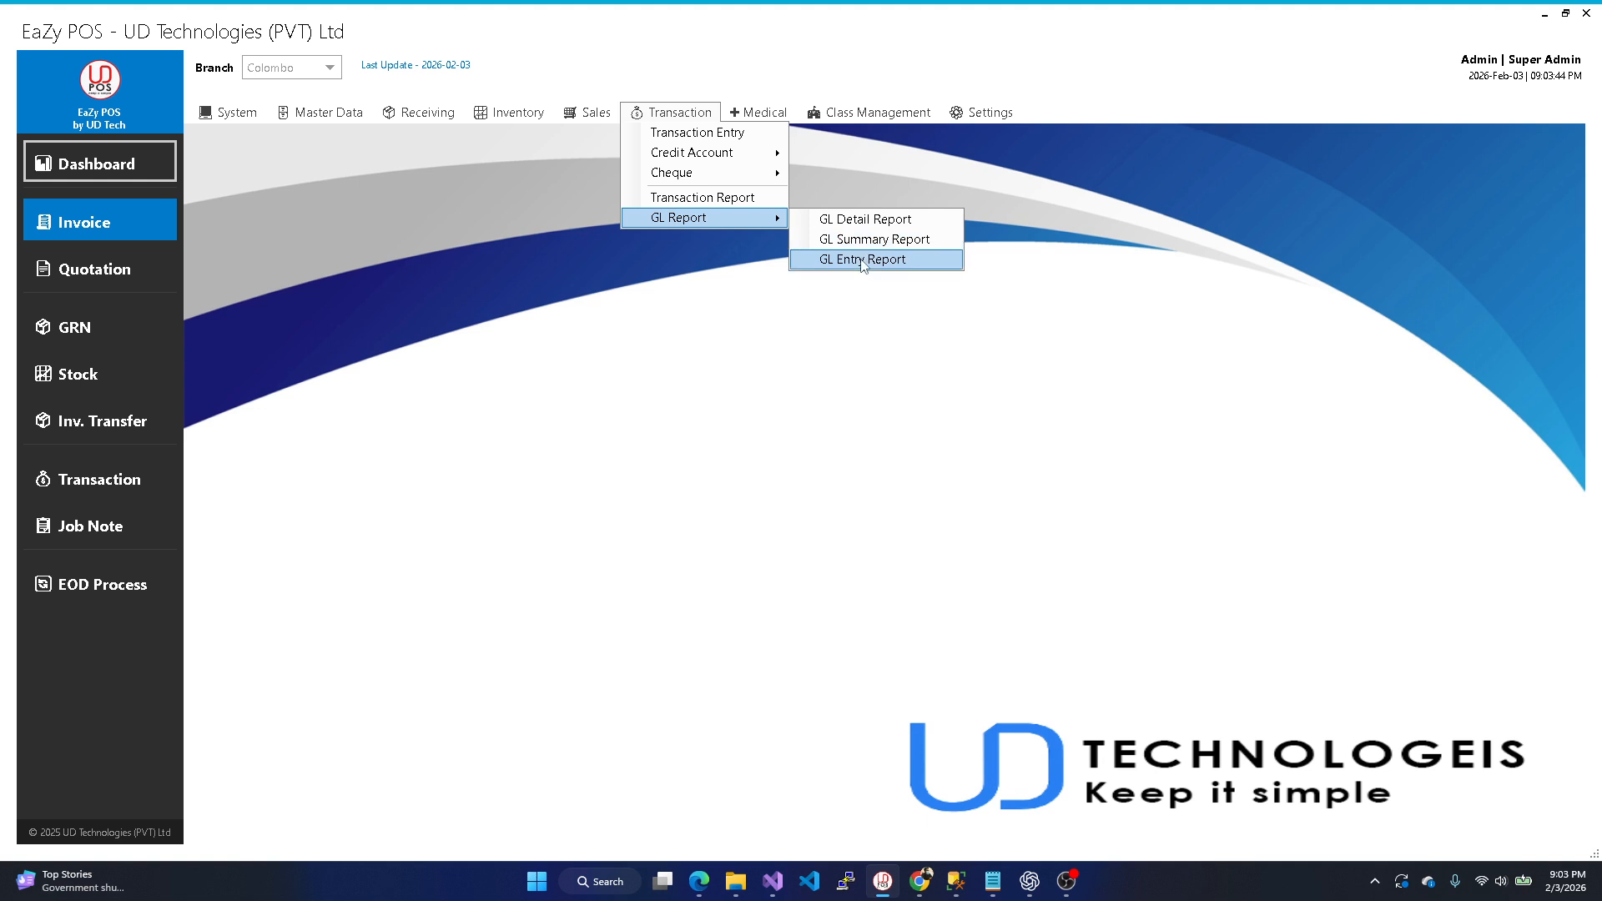
mouse_move(757, 112)
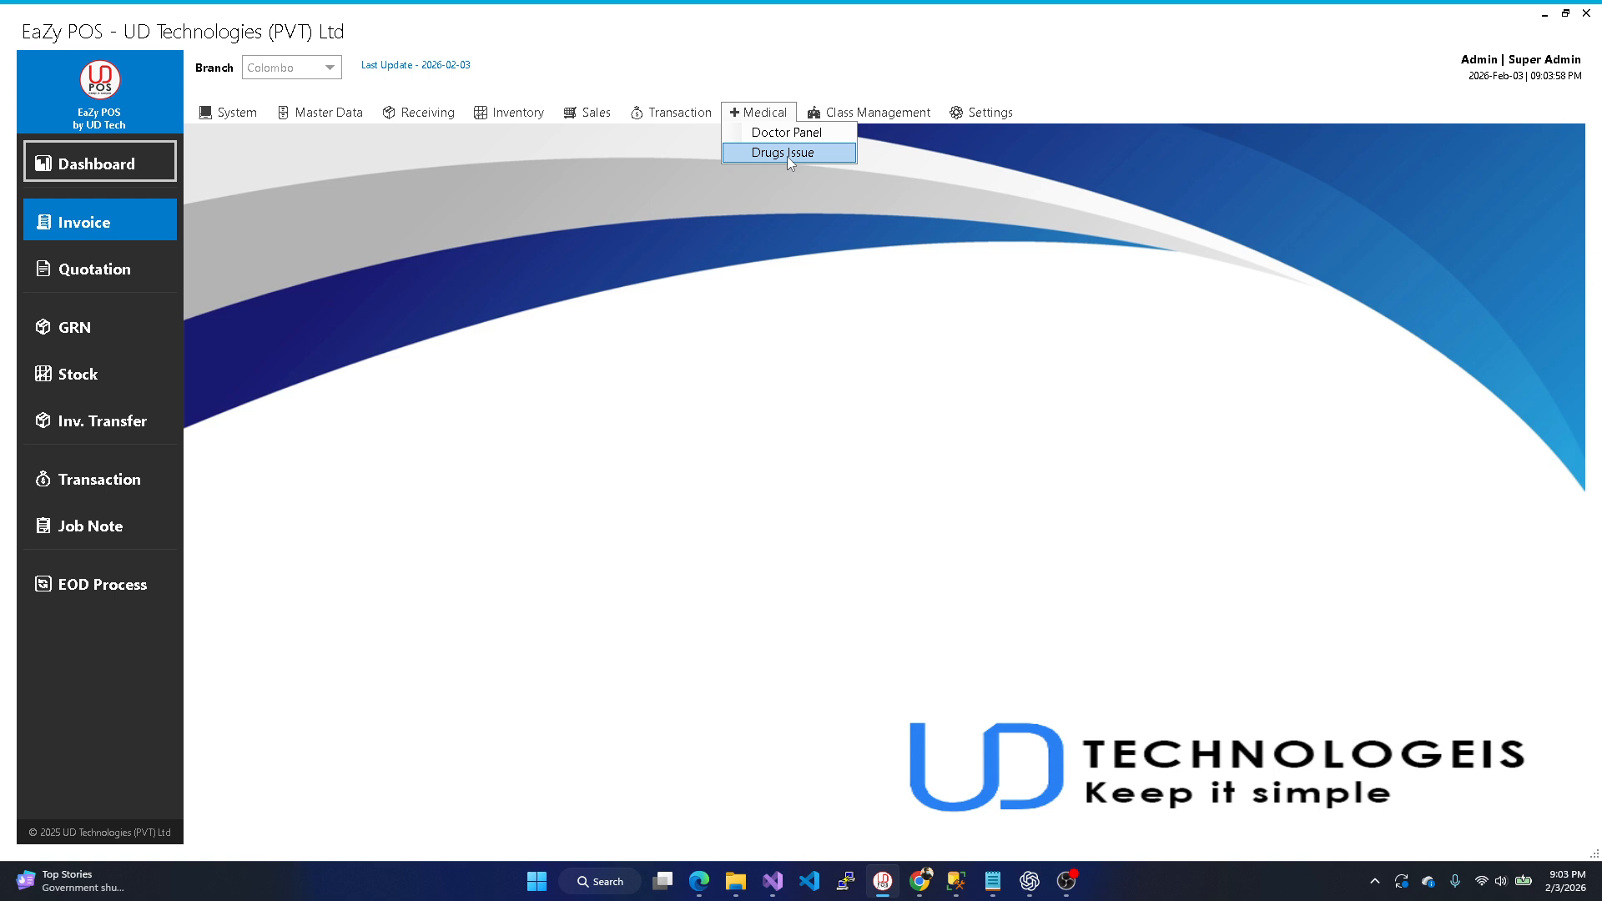
mouse_move(877, 119)
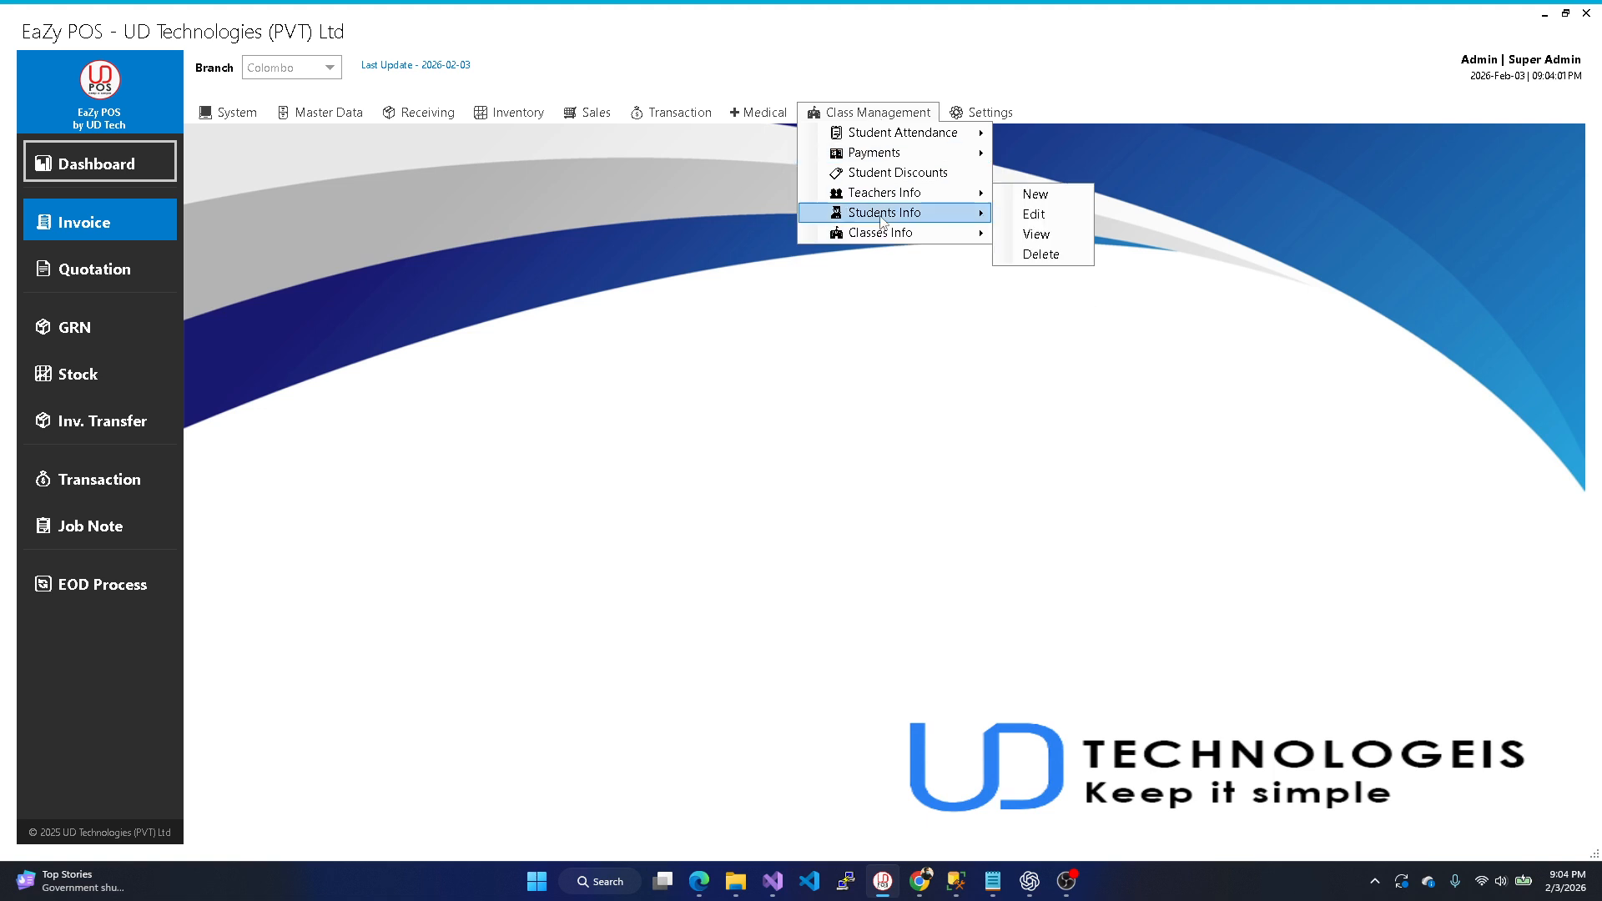
mouse_move(877, 241)
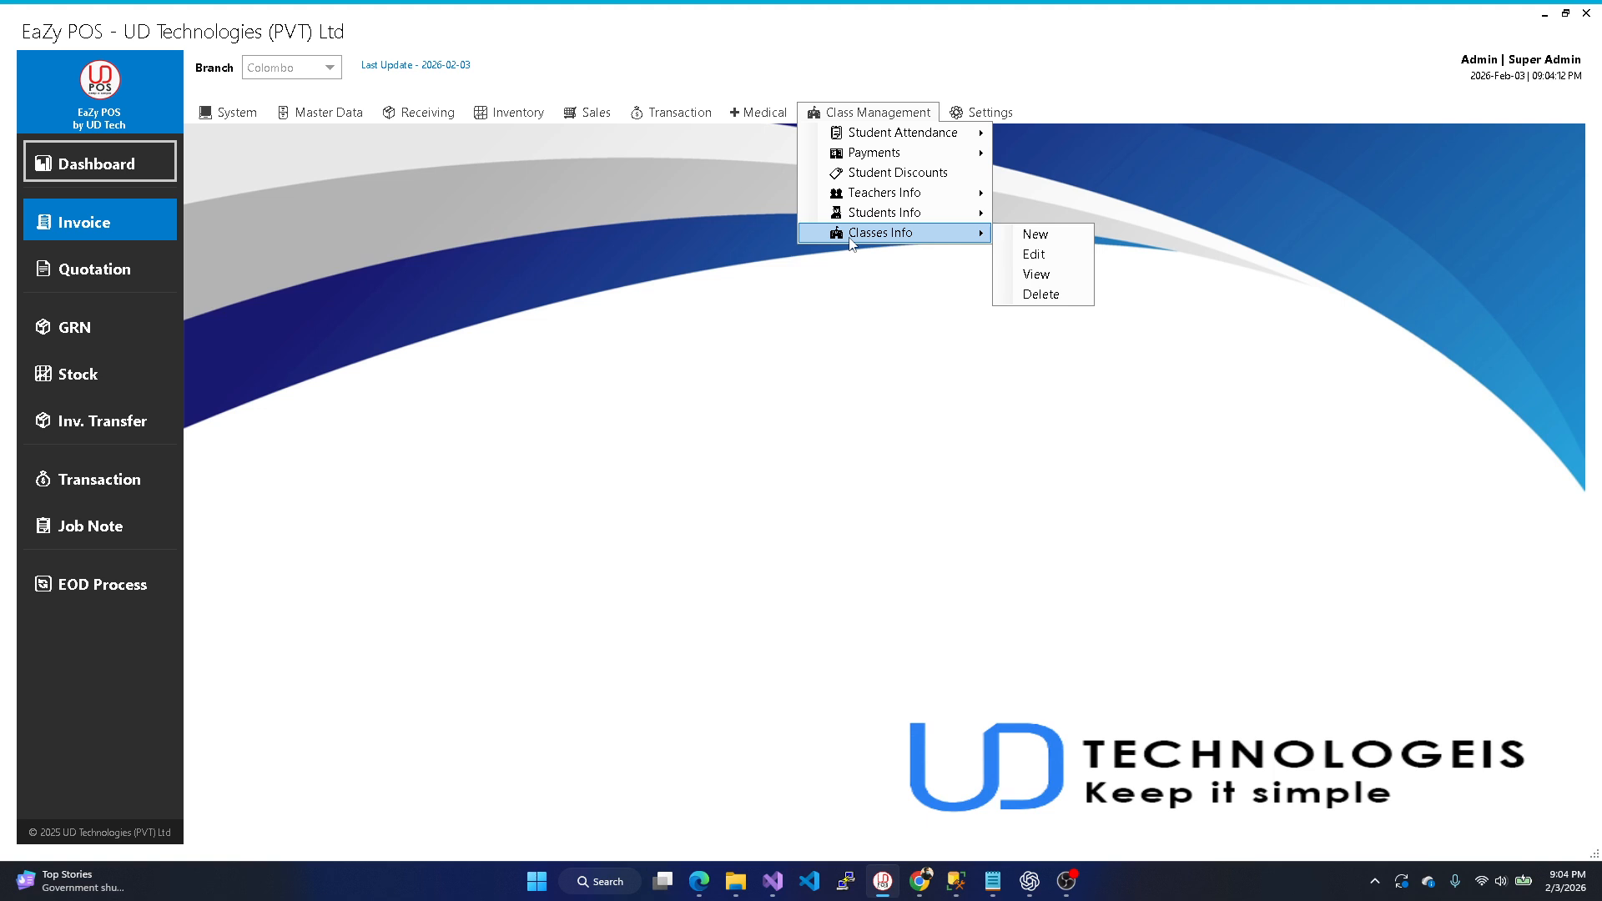
left_click(876, 112)
left_click(976, 112)
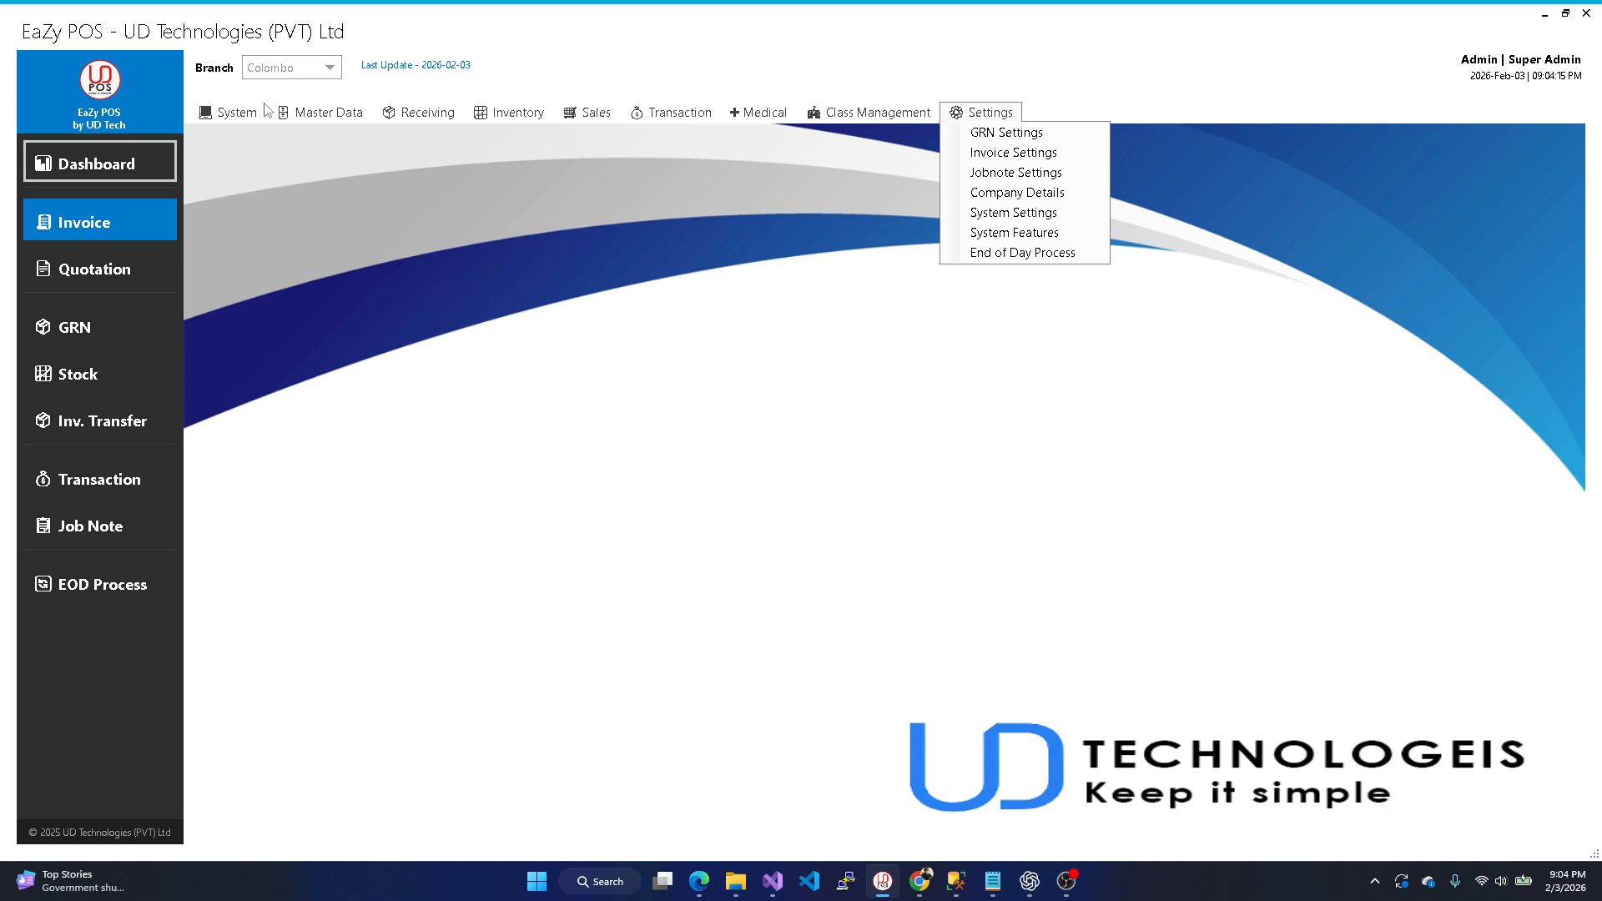
left_click(232, 112)
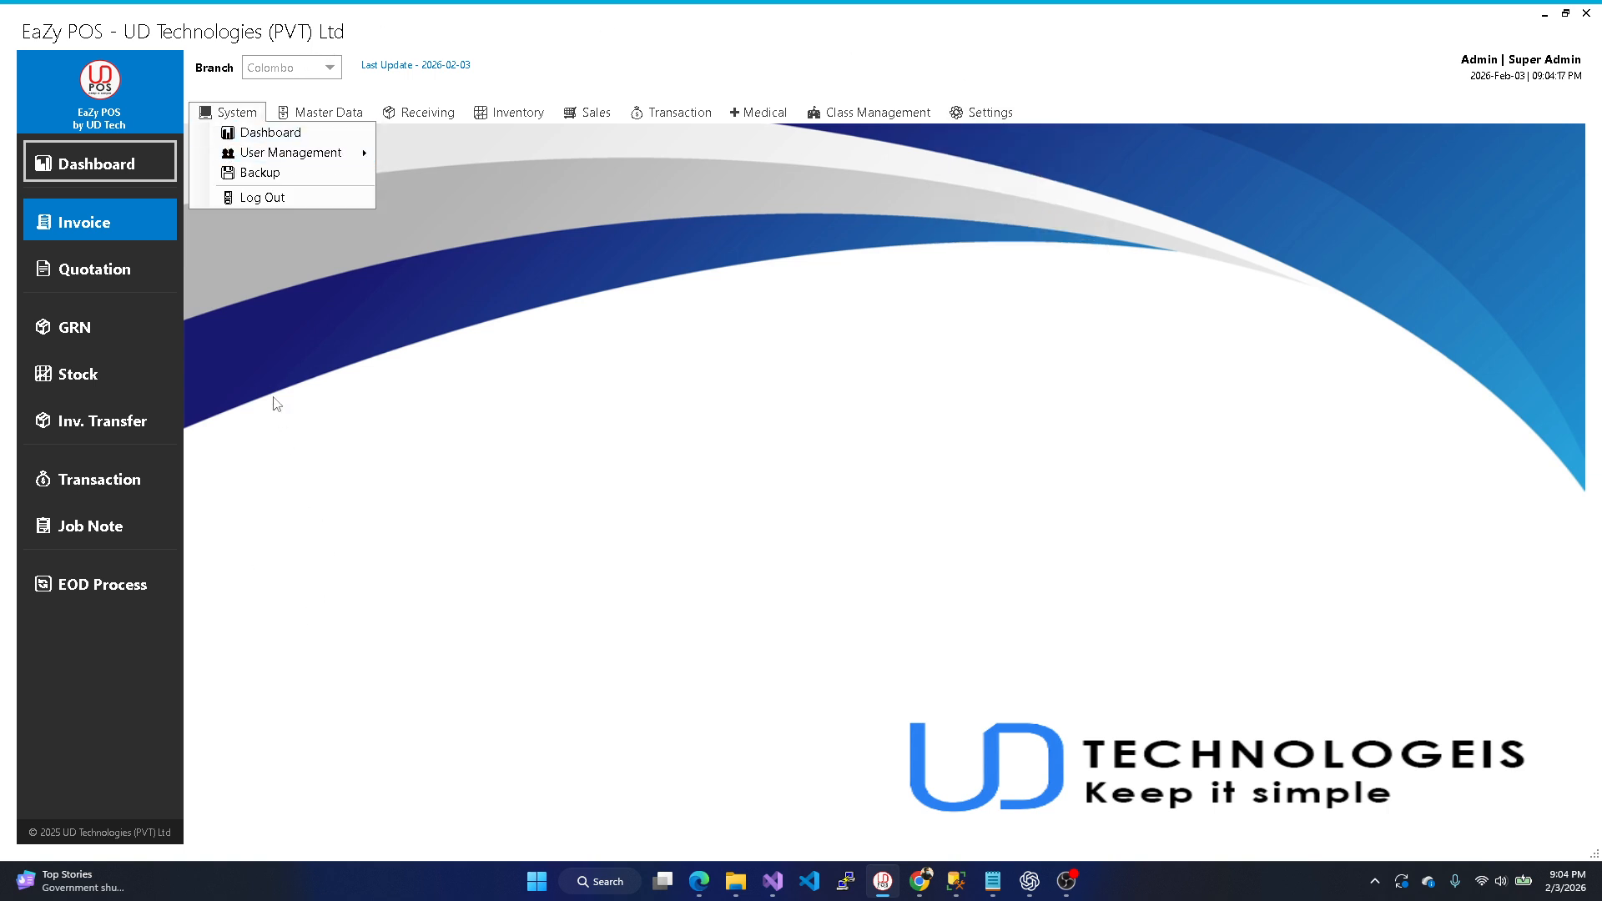
left_click(83, 310)
left_click(83, 317)
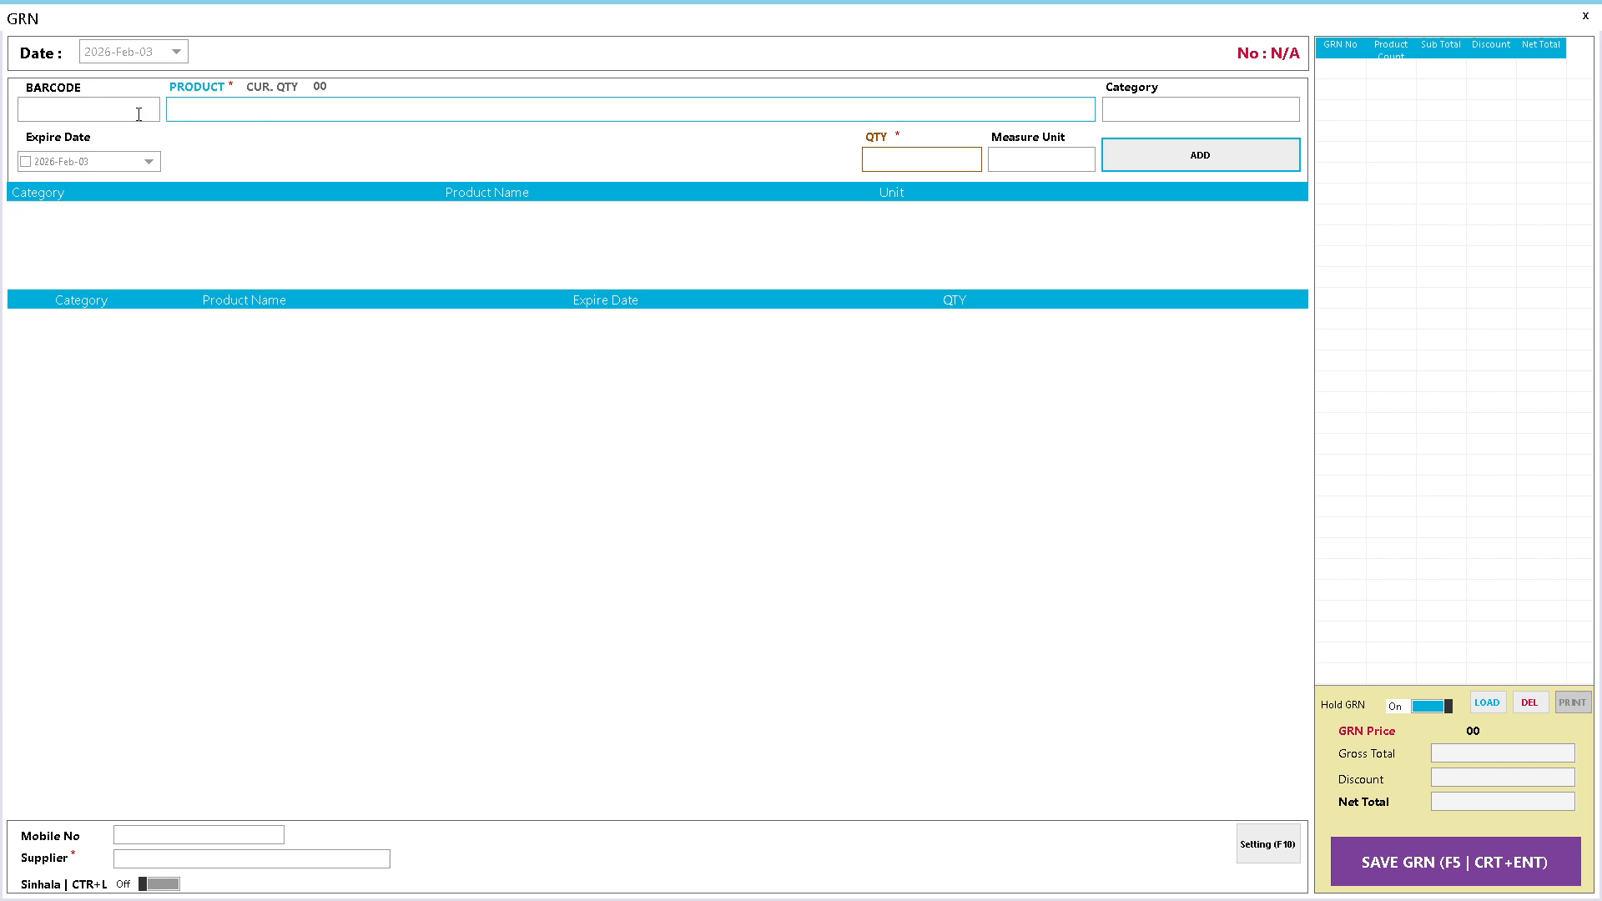
- Set the GRN Panel to Basic Eazy, then reload and save the settings
left_click(1261, 844)
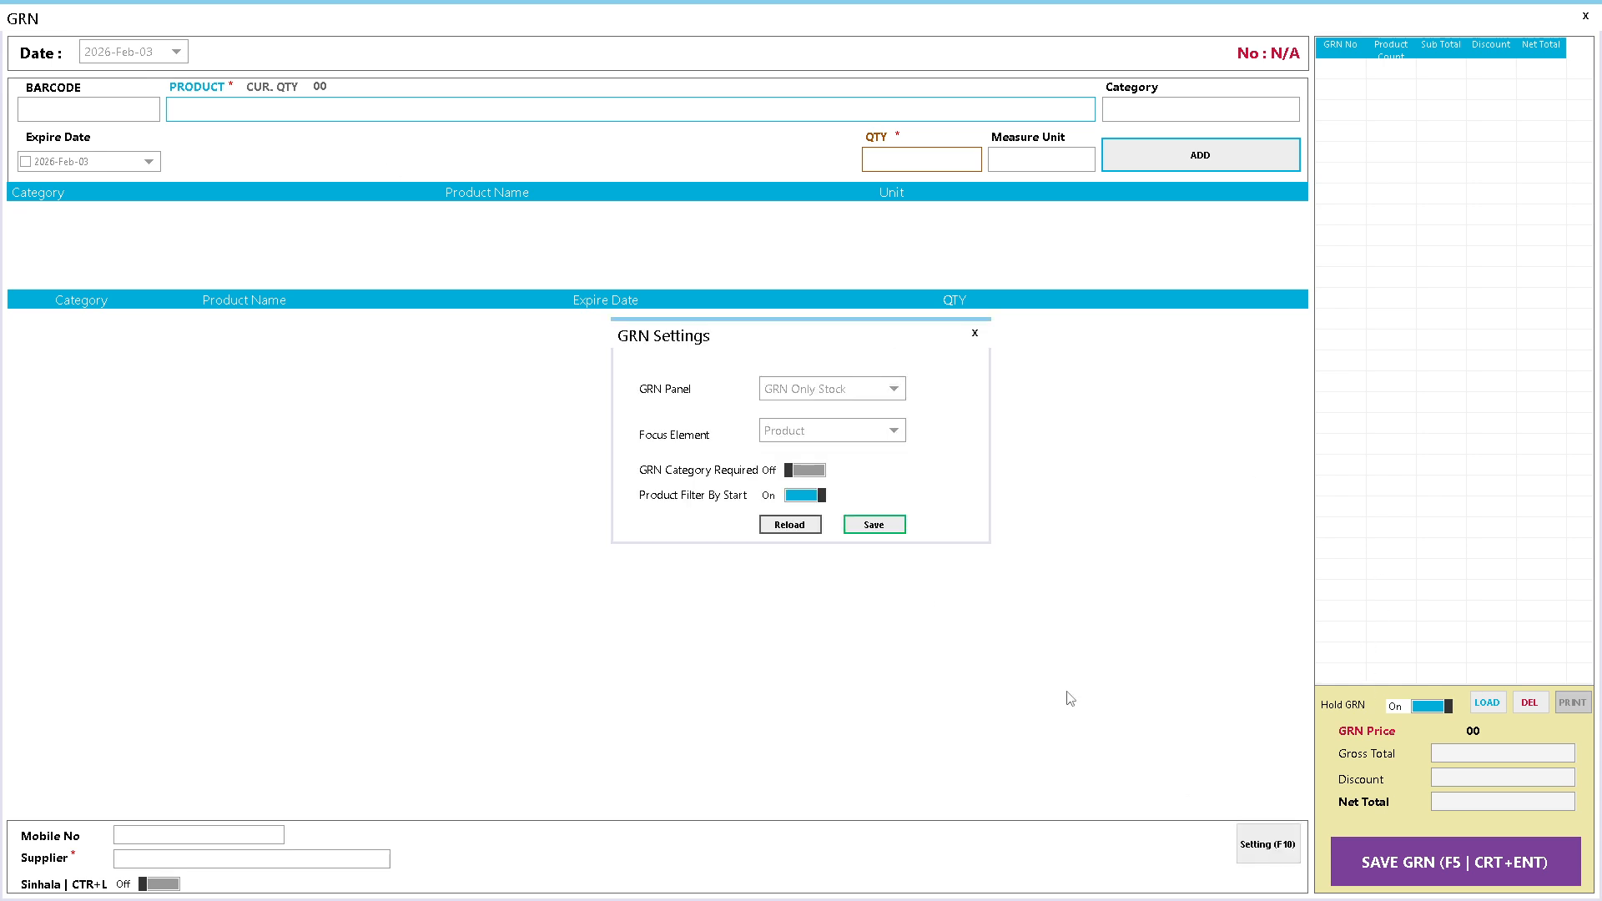
left_click(865, 393)
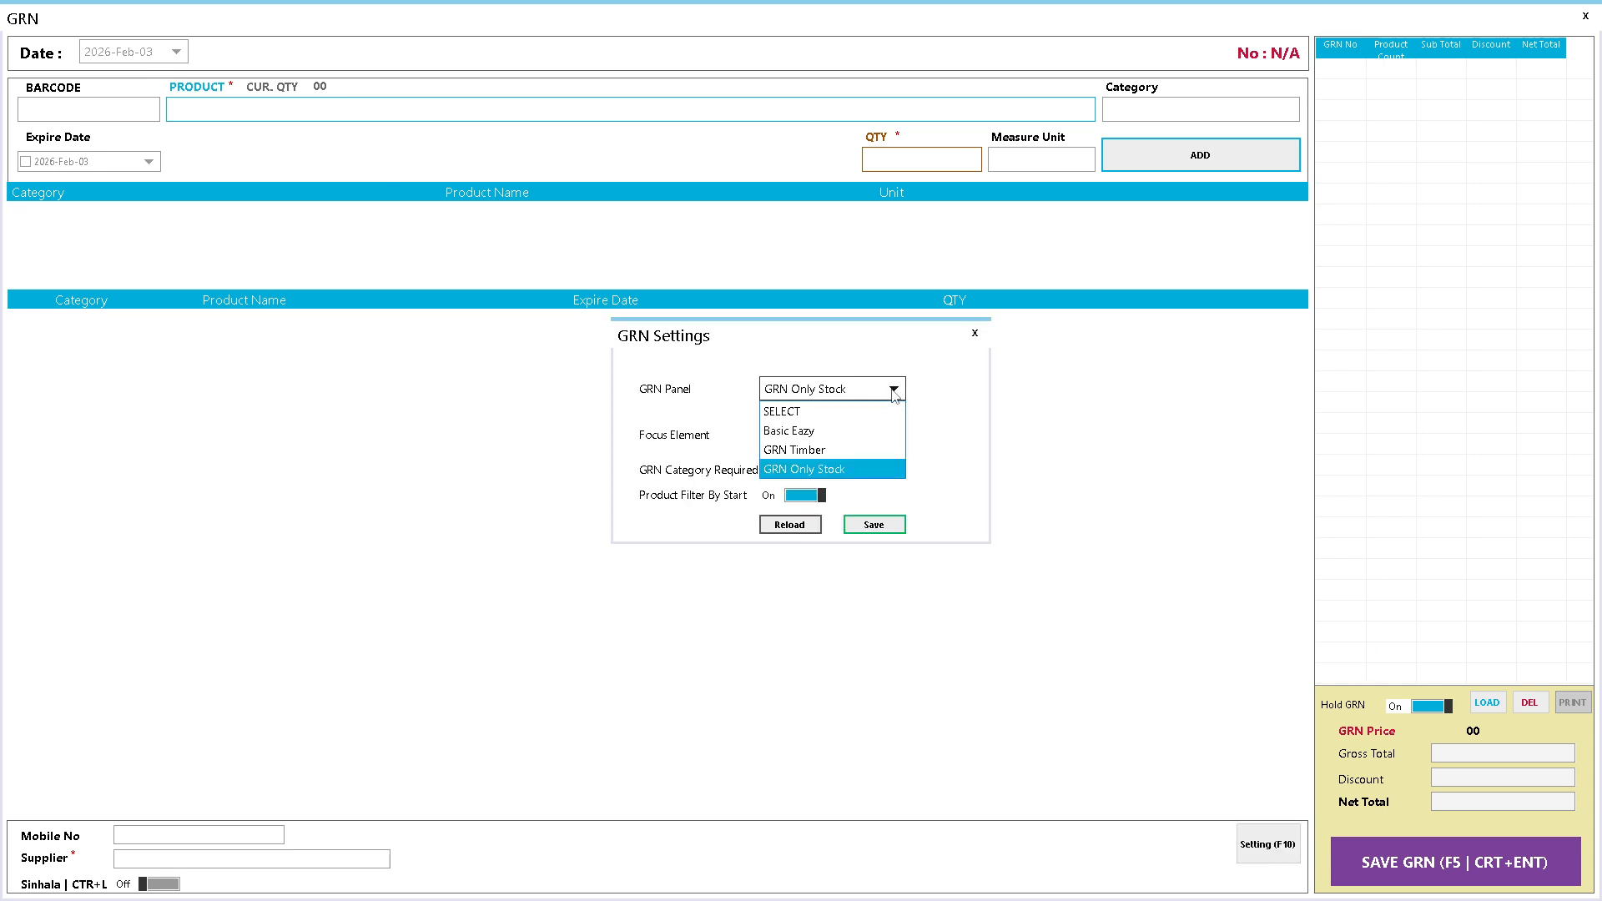
left_click(823, 432)
left_click(799, 532)
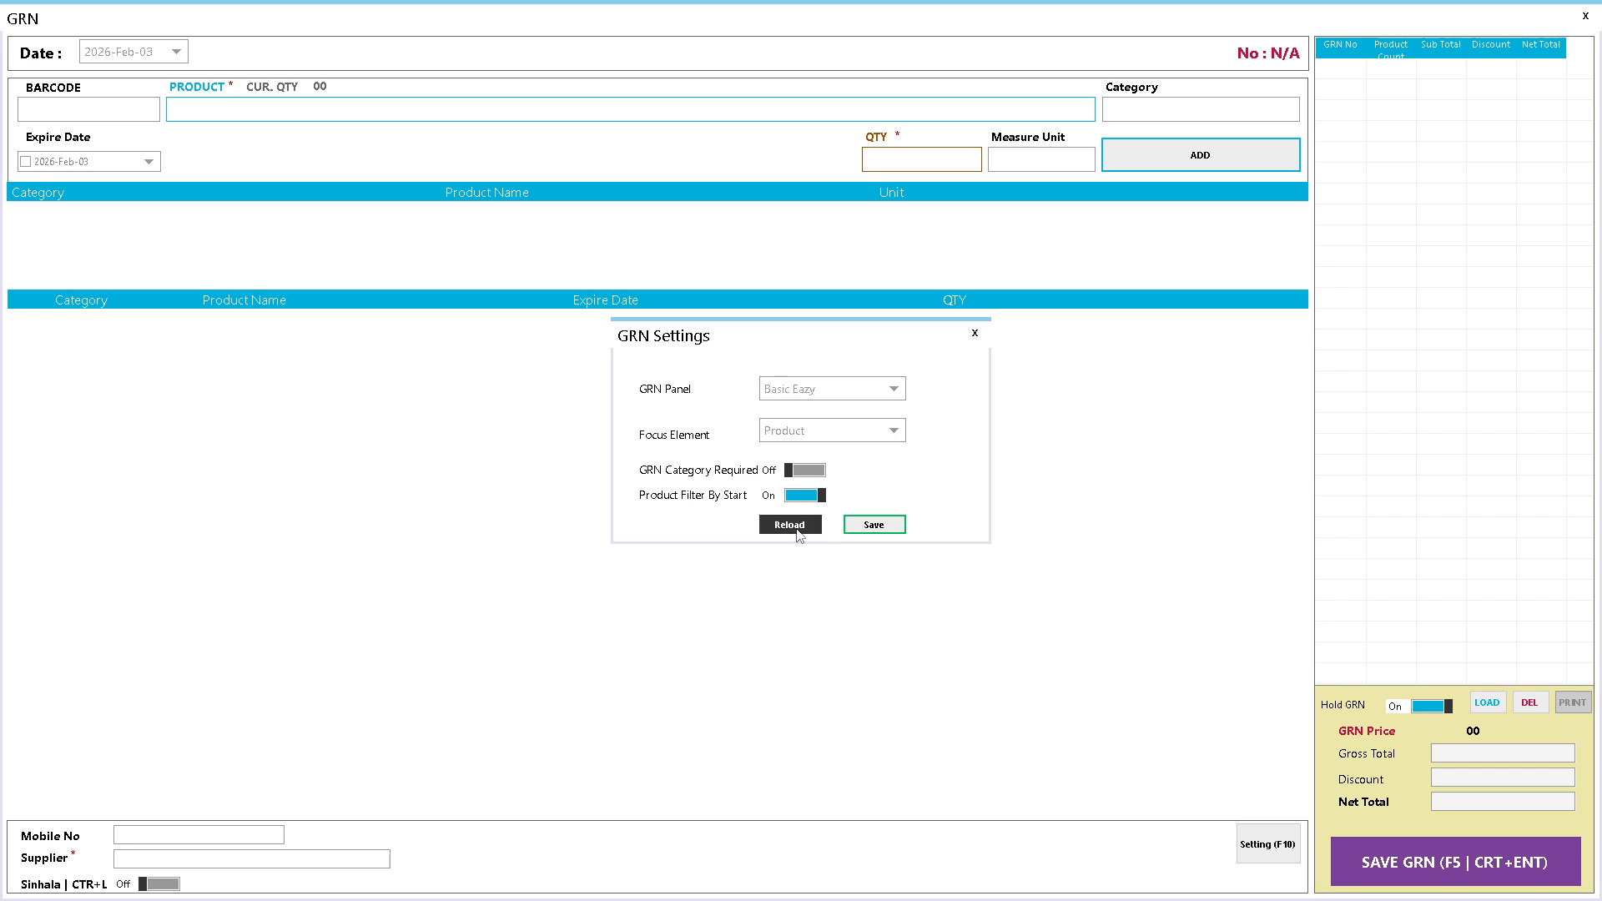
left_click(876, 531)
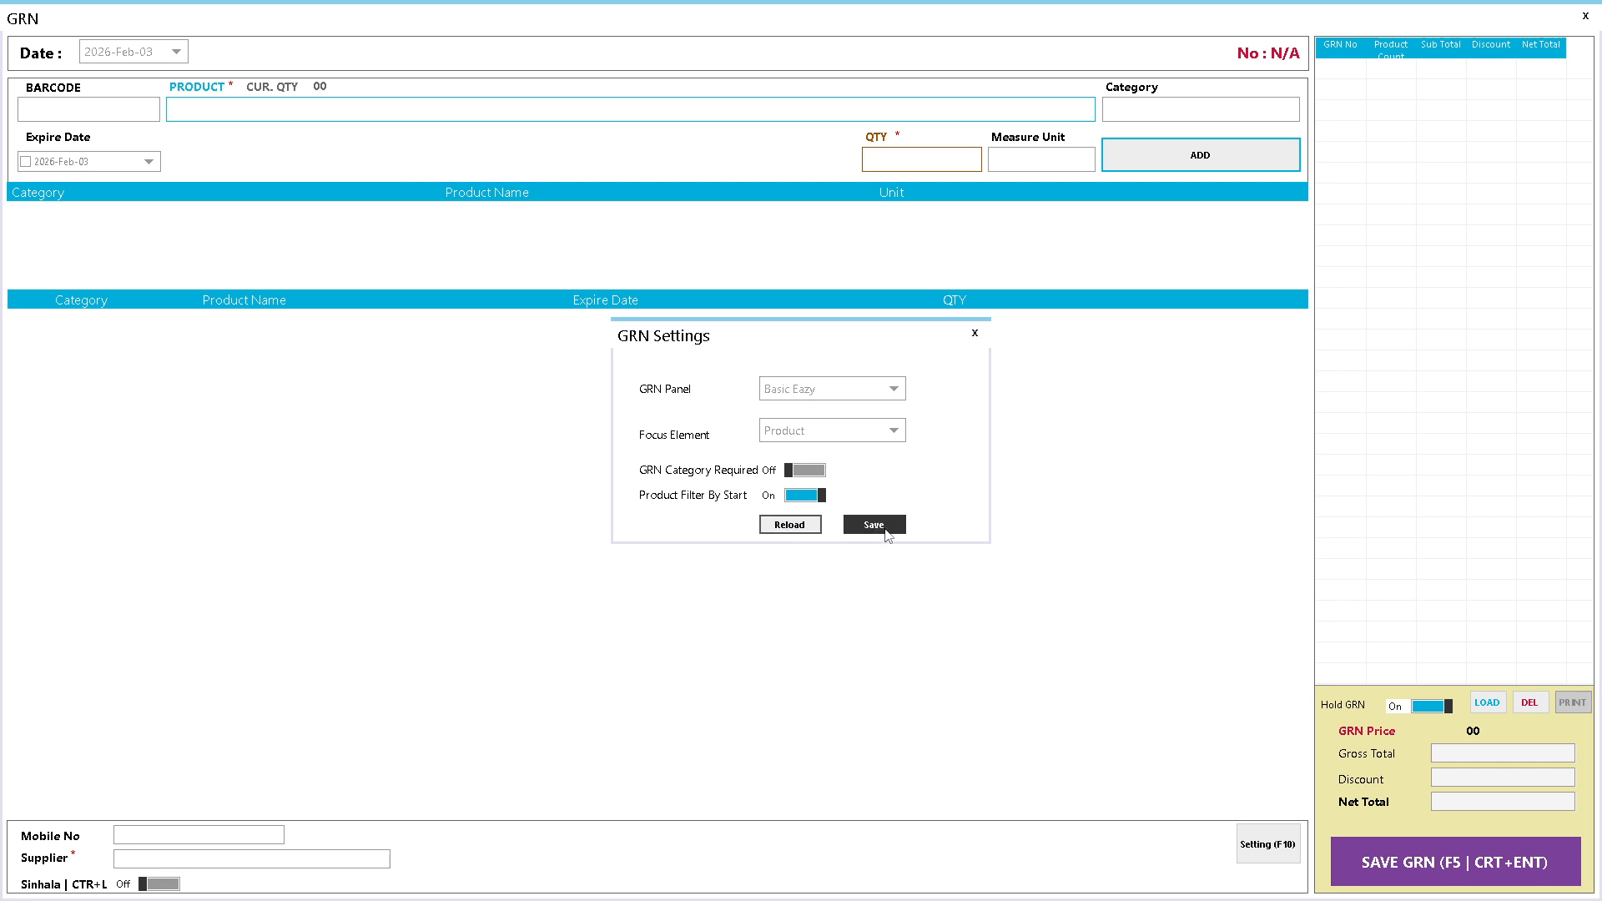
- Reopen the GRN form to check its barcode and product fields in the new layout, then close it
left_click(1585, 16)
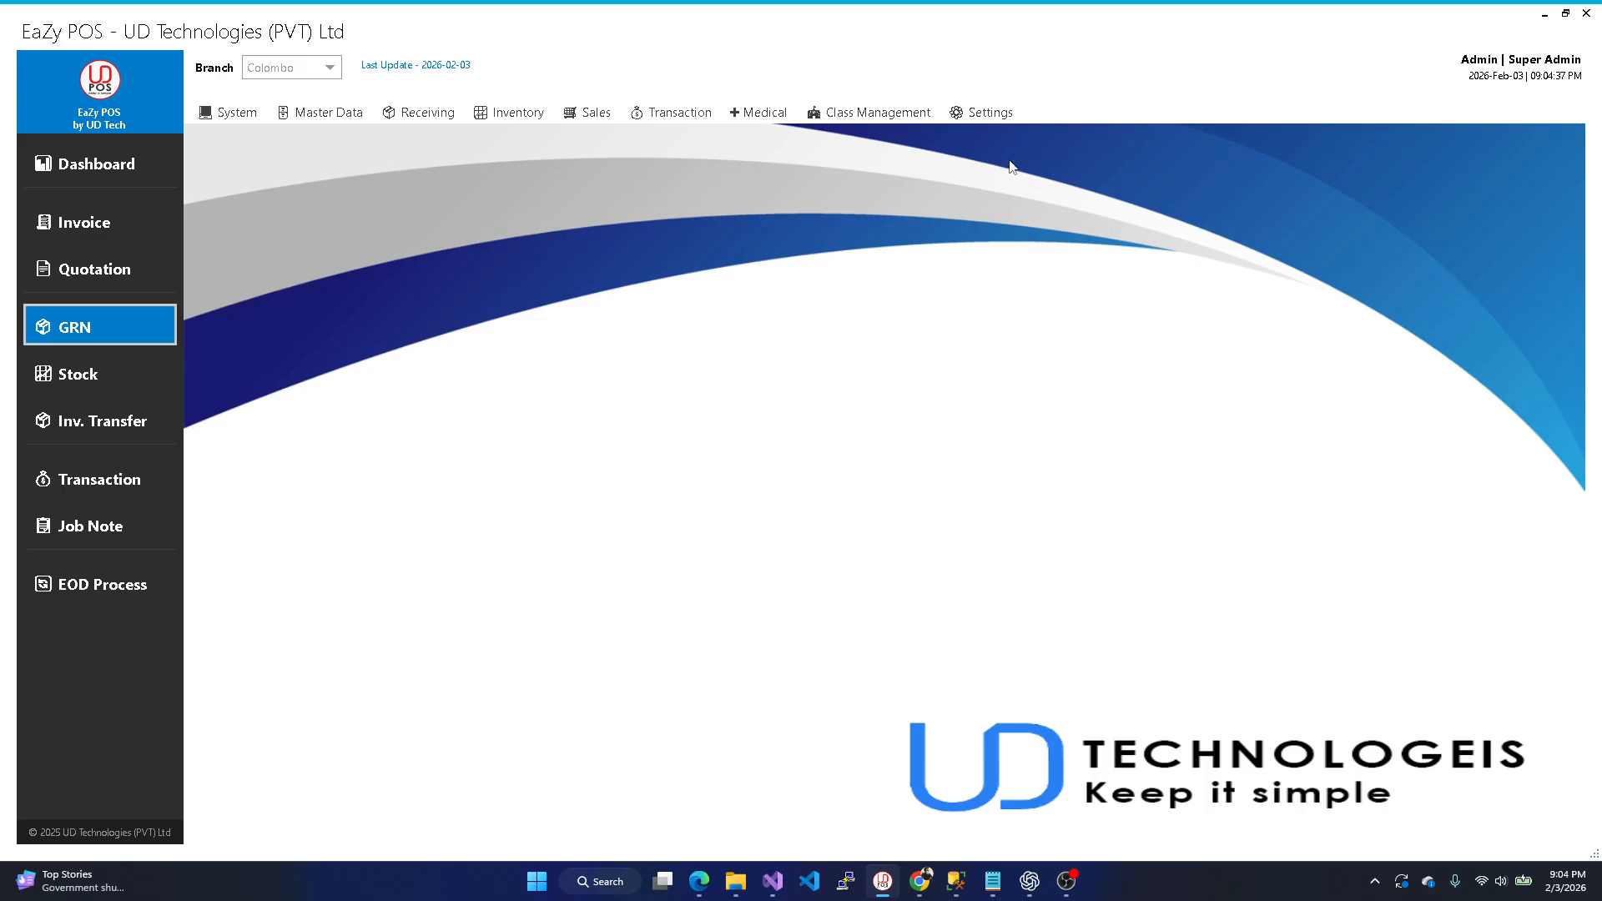
left_click(76, 328)
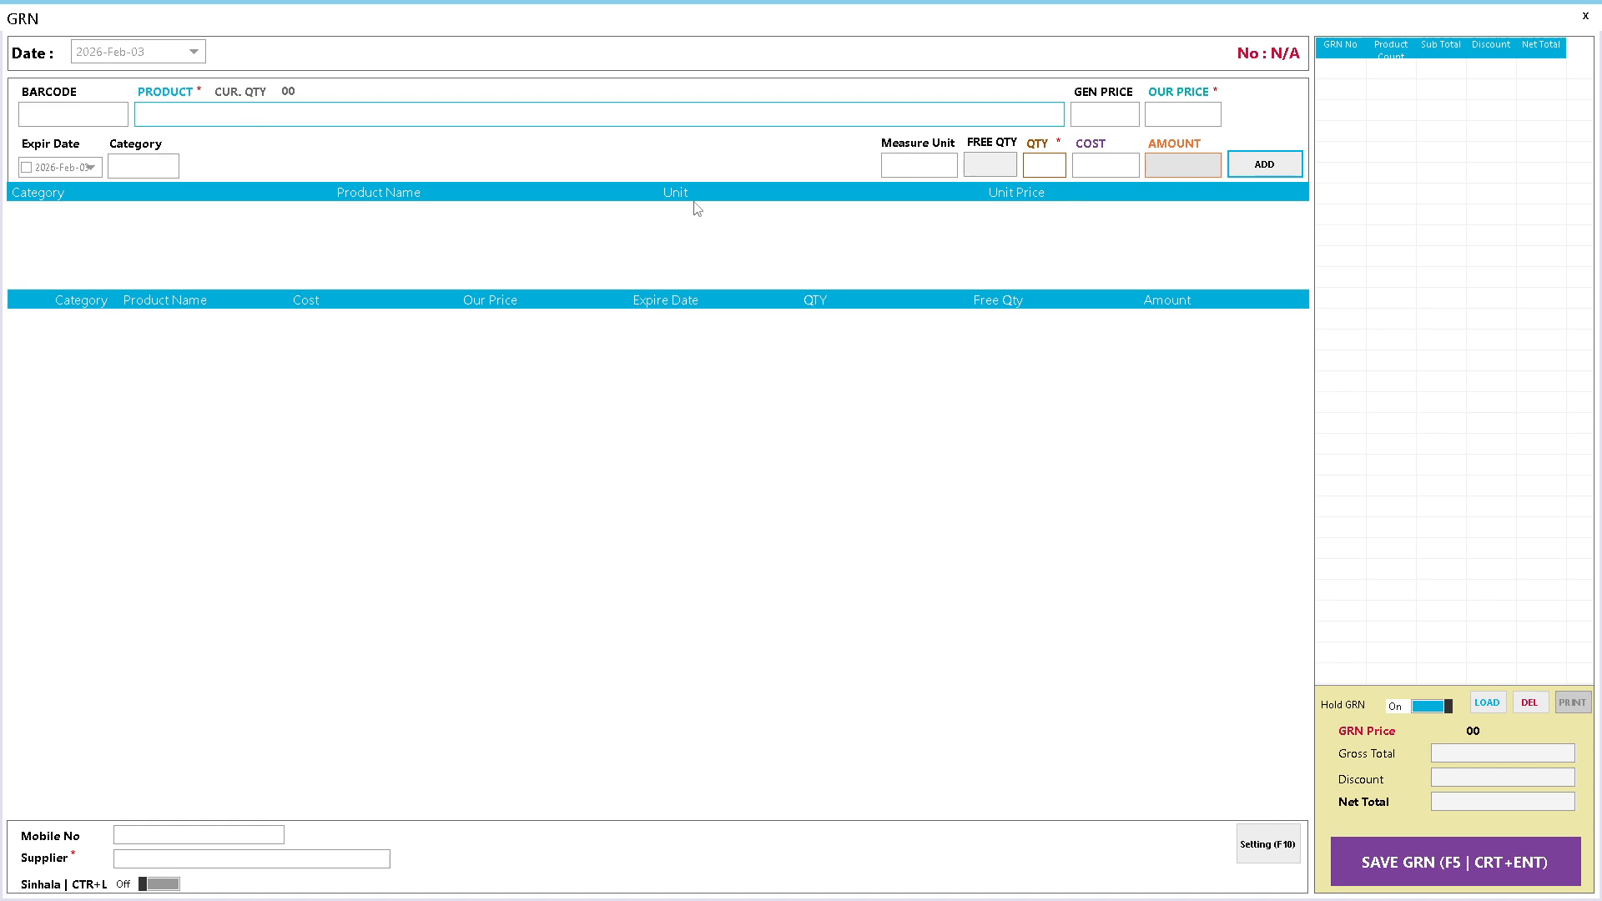
left_click(113, 115)
left_click(254, 117)
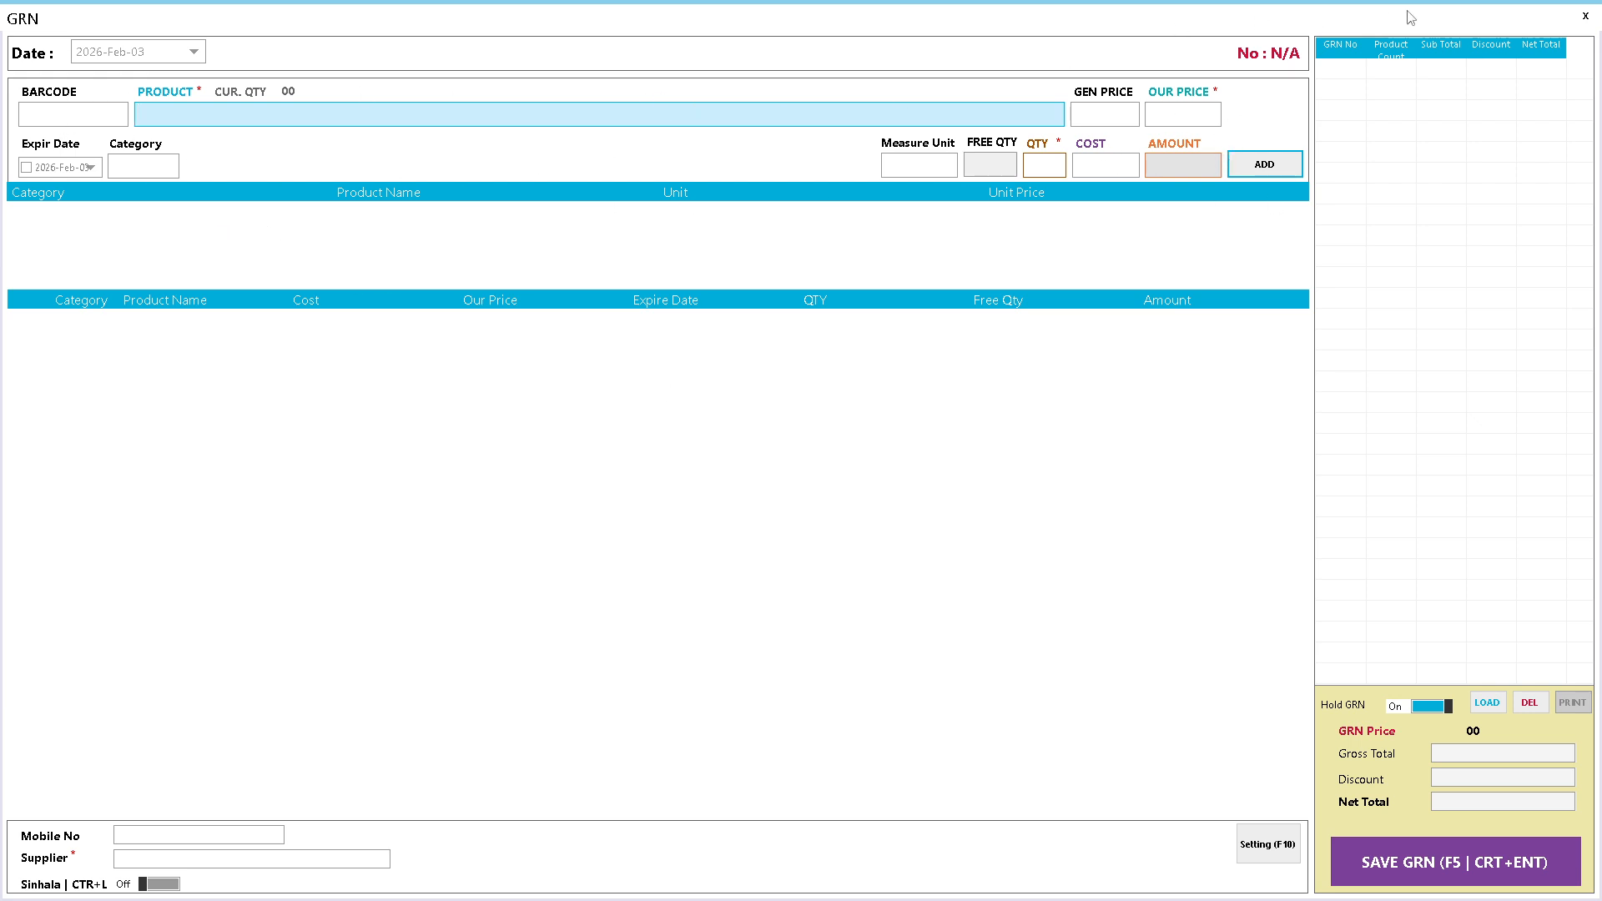
left_click(1585, 17)
left_click(284, 121)
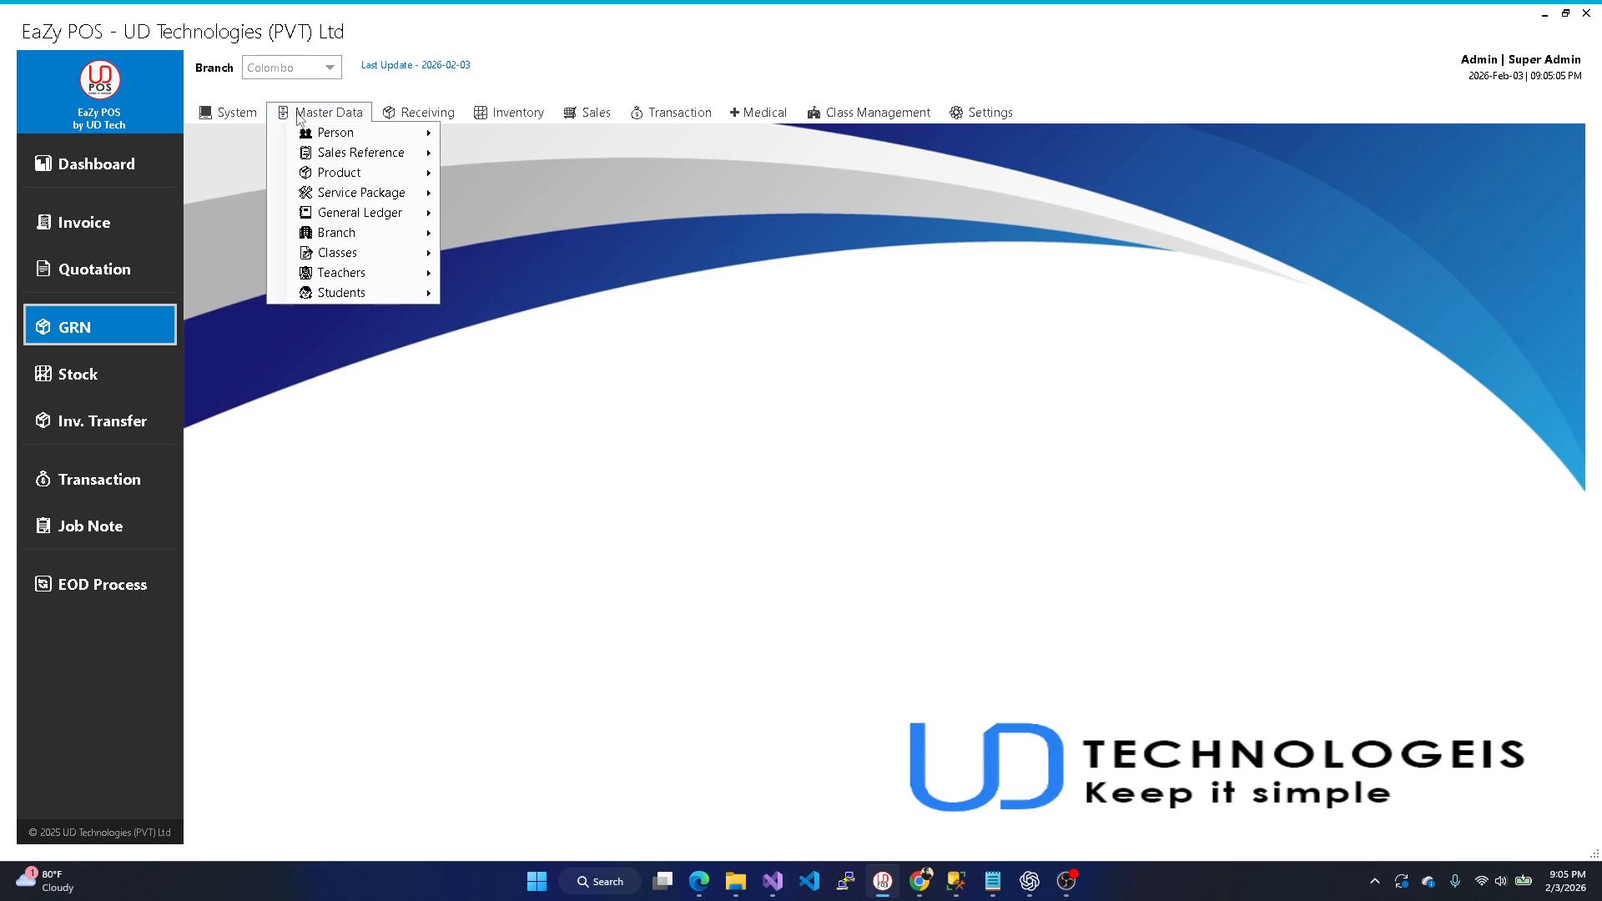
mouse_move(342, 173)
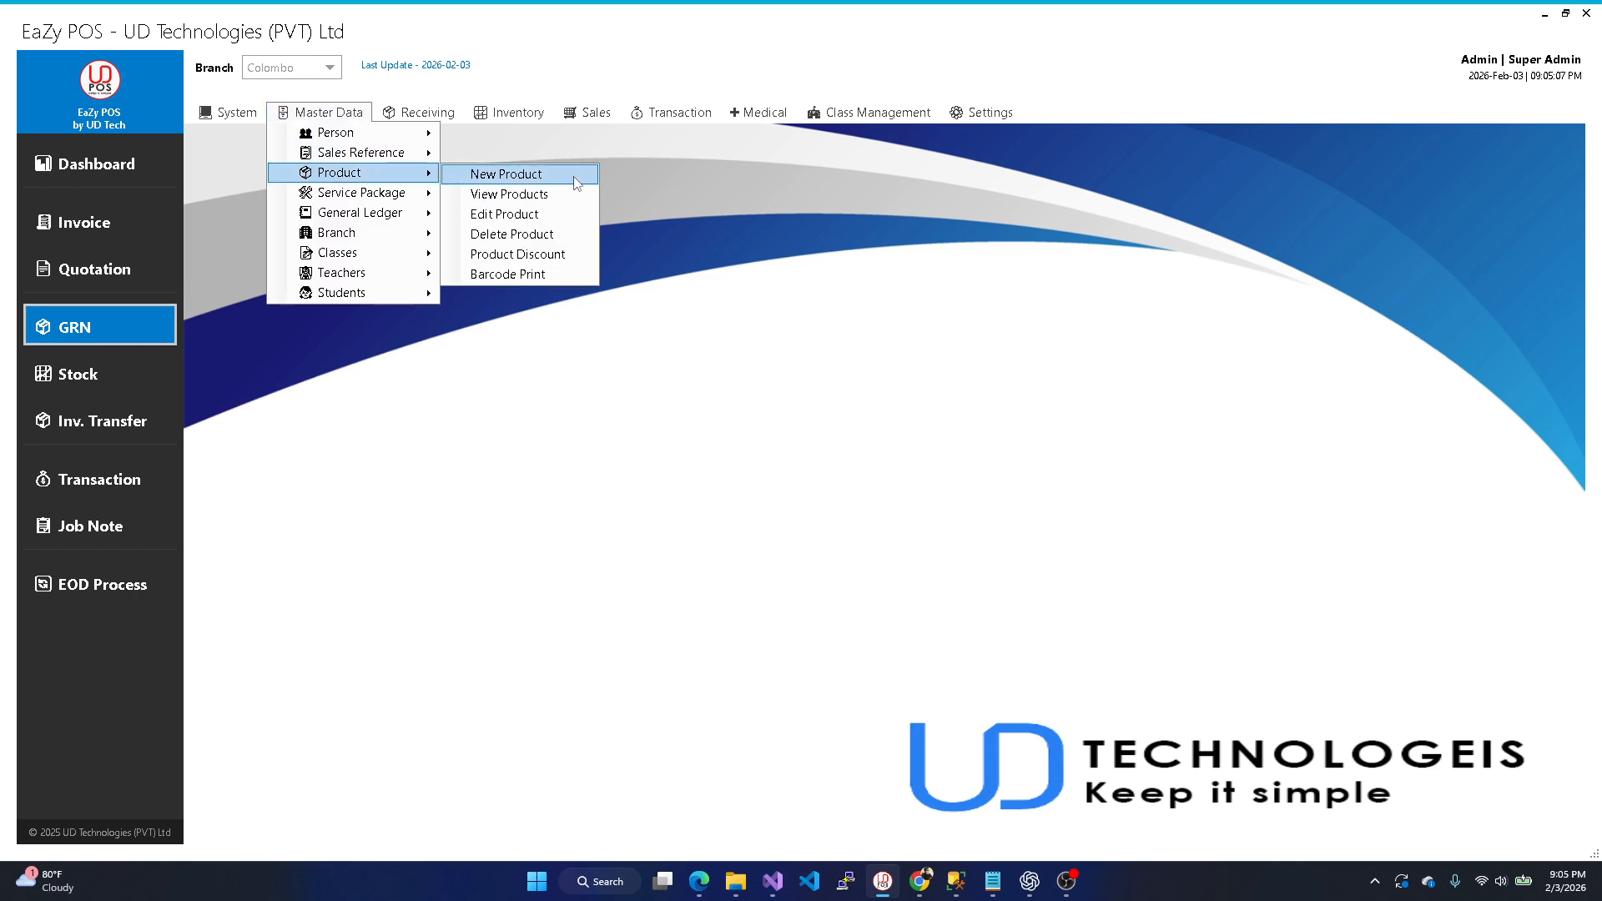
left_click(573, 177)
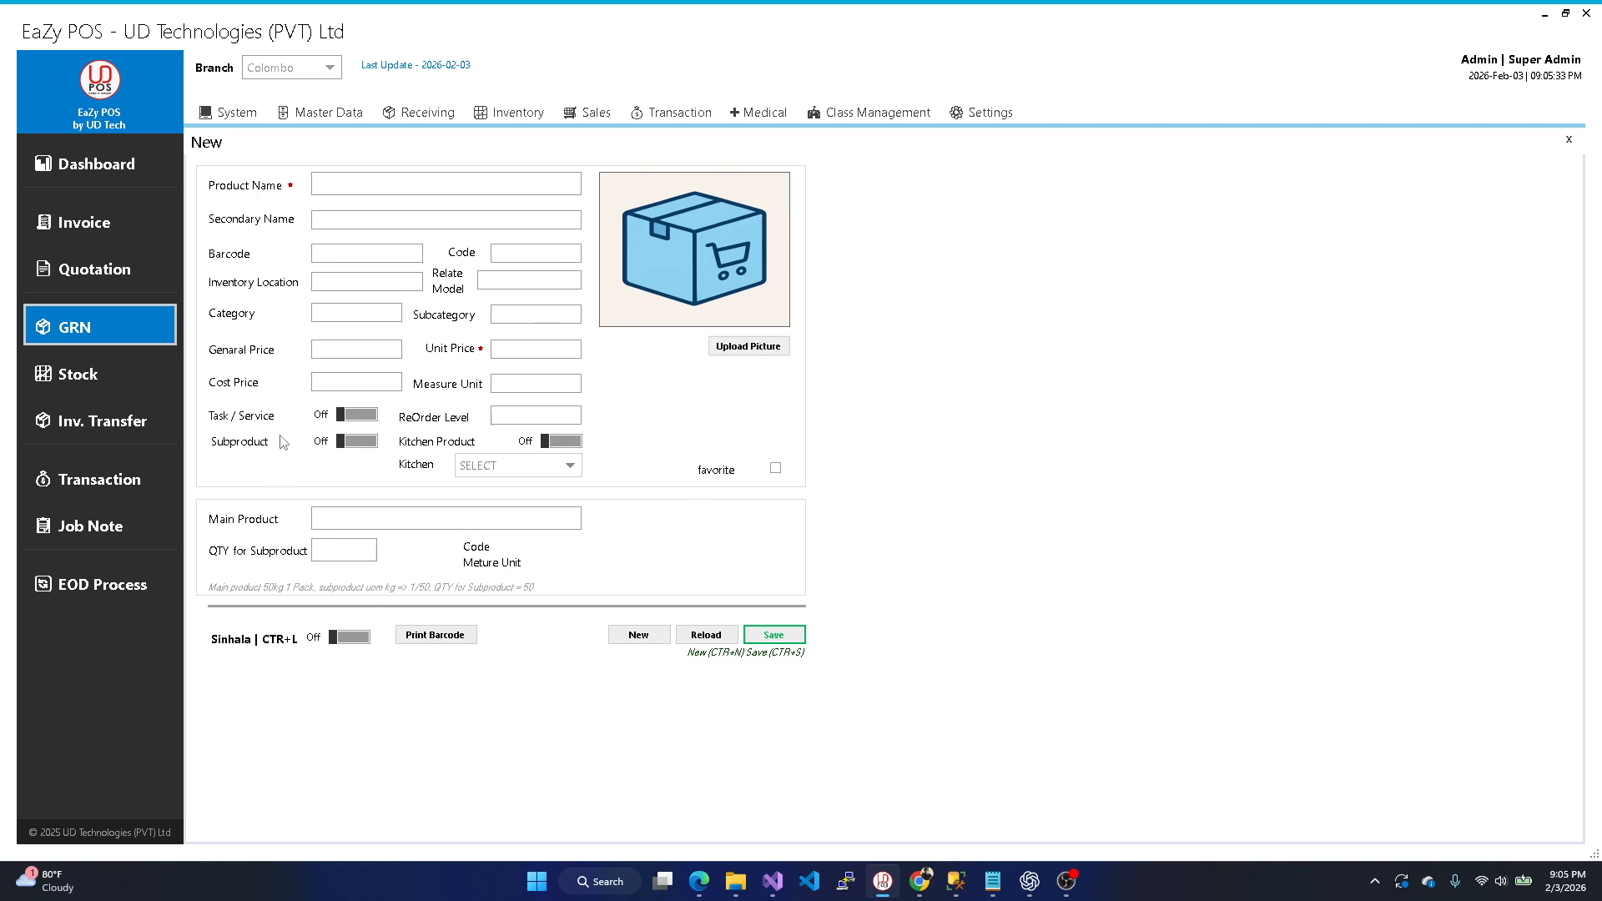
left_click(125, 371)
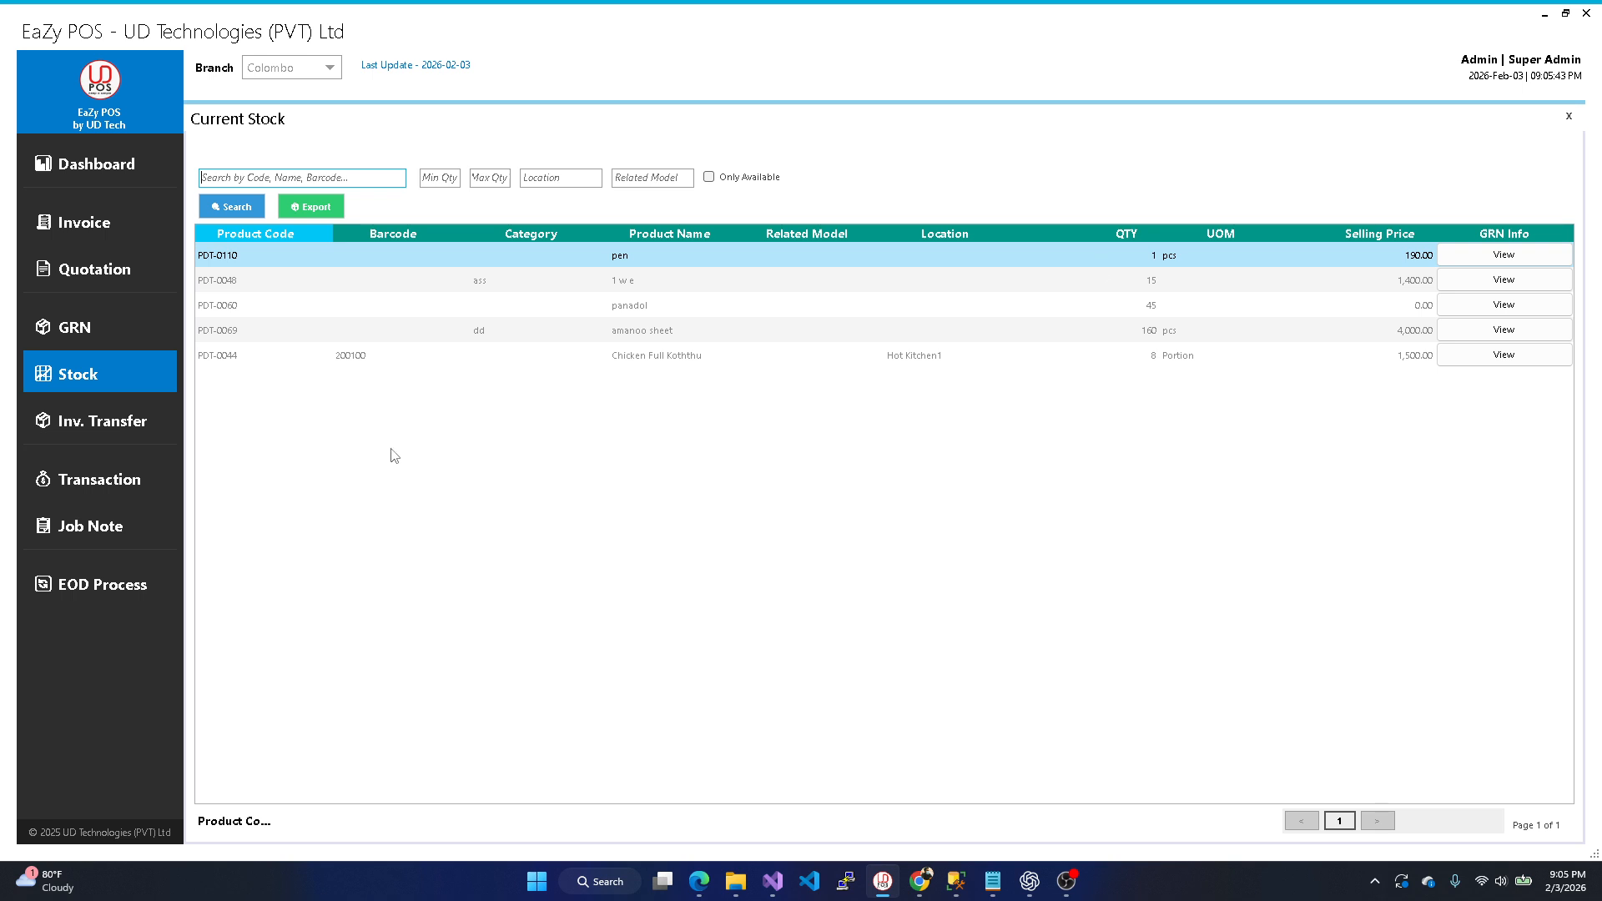
left_click(1569, 117)
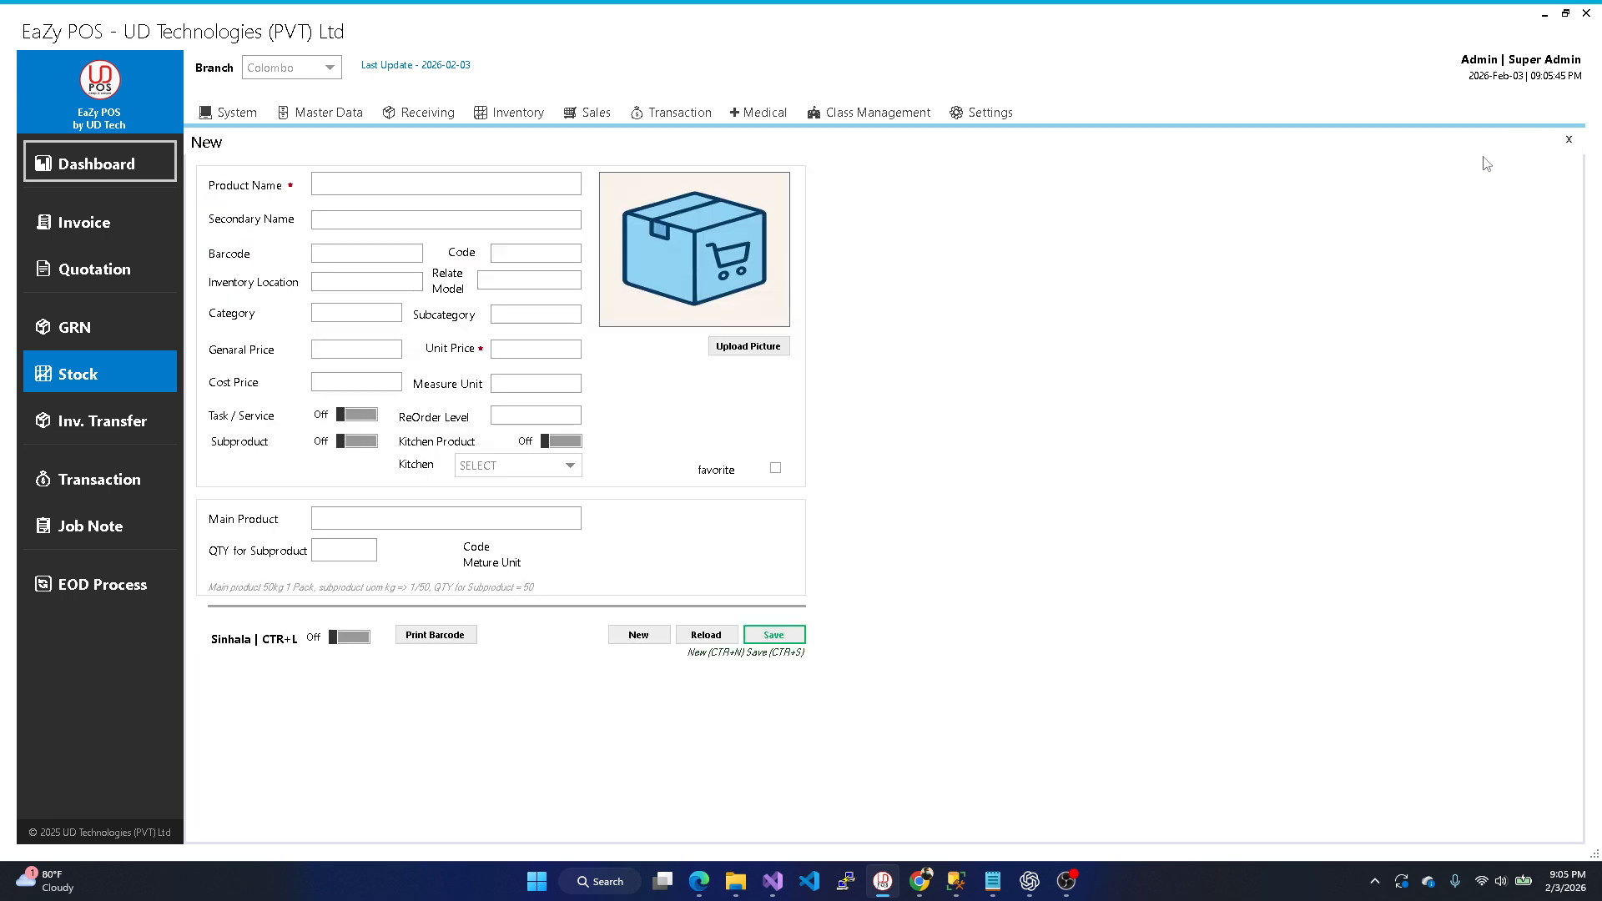
left_click(1567, 136)
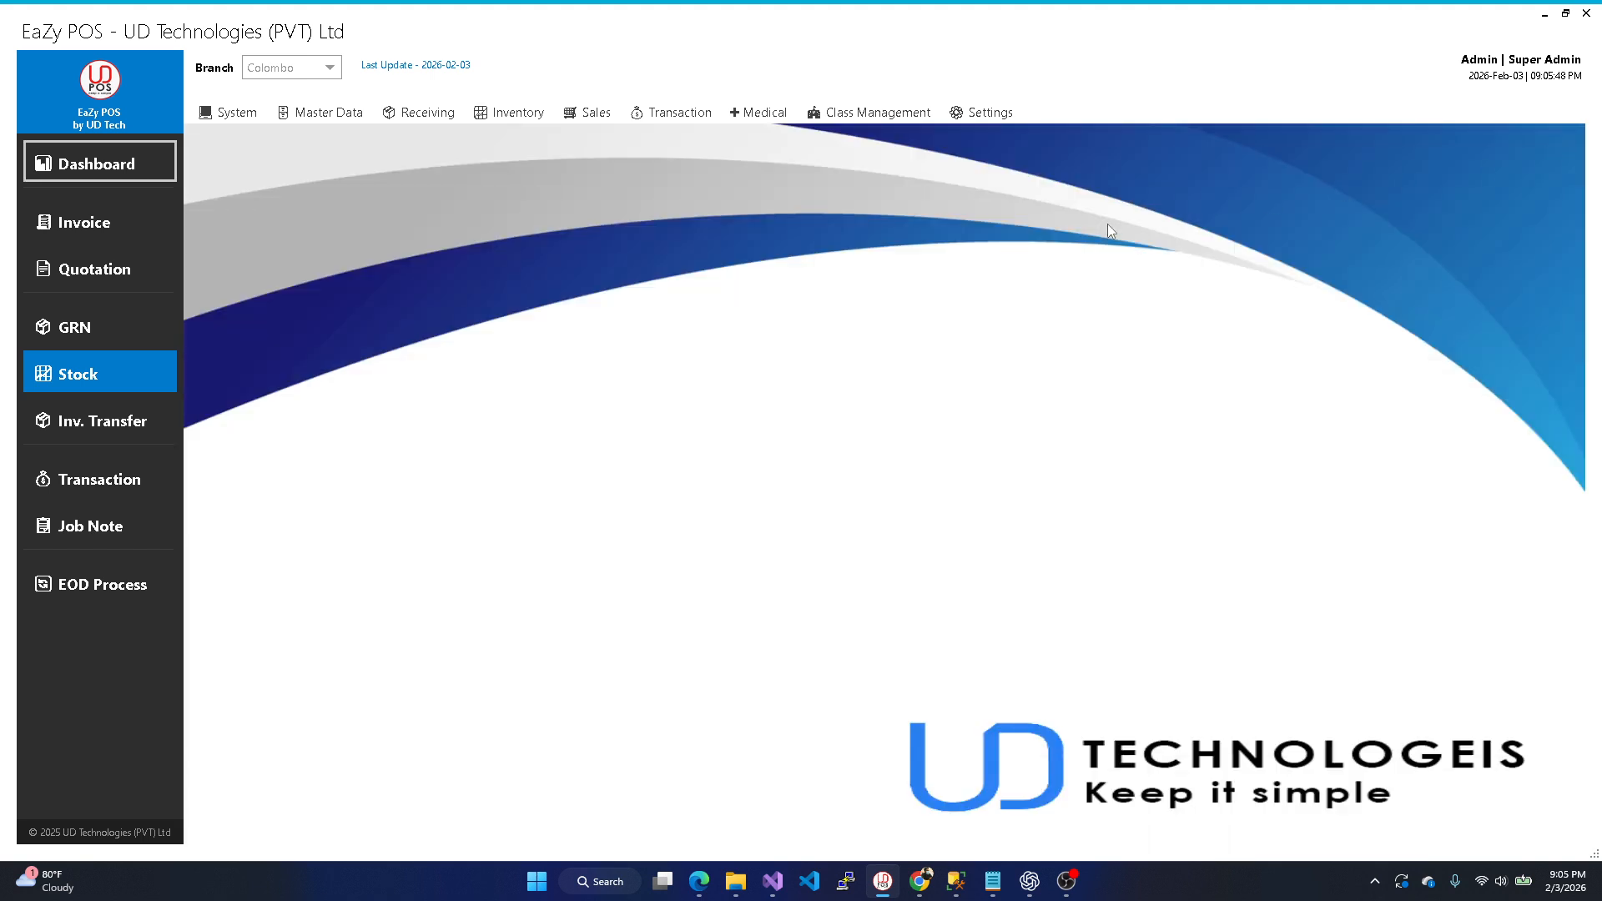